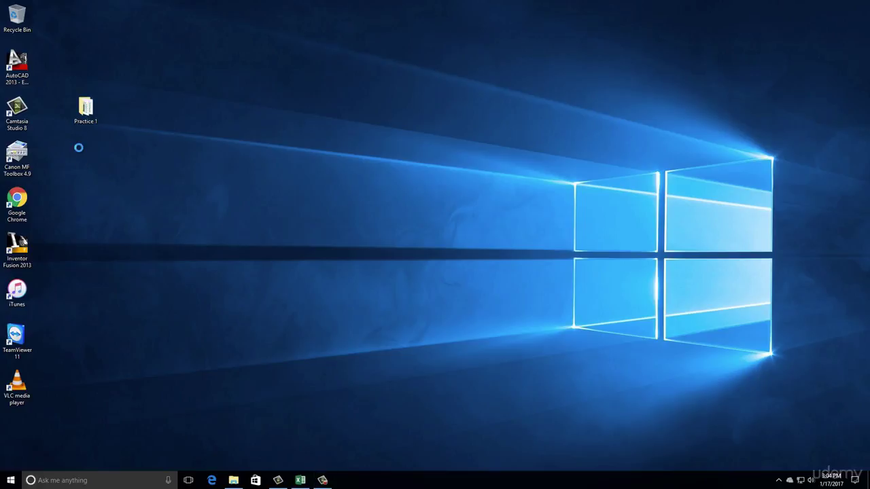
- Open the Practice 1 folder on the desktop to check its files, and minimise it again
right_click(80, 149)
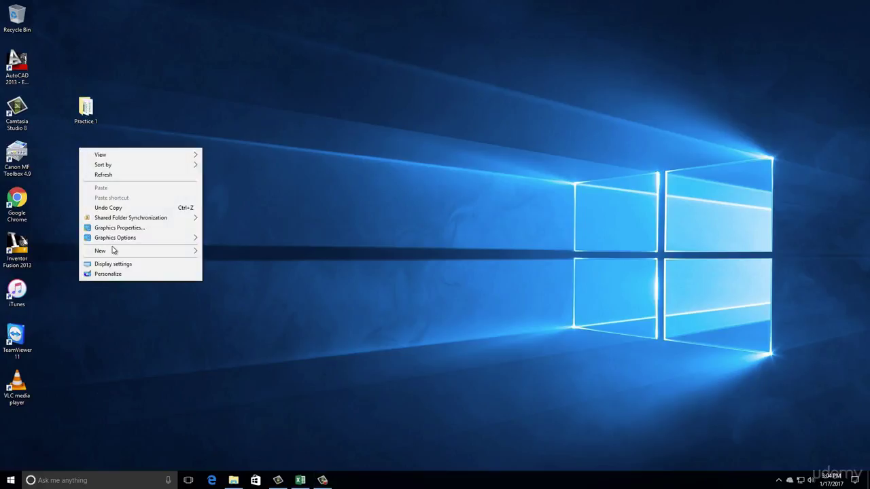
mouse_move(112, 250)
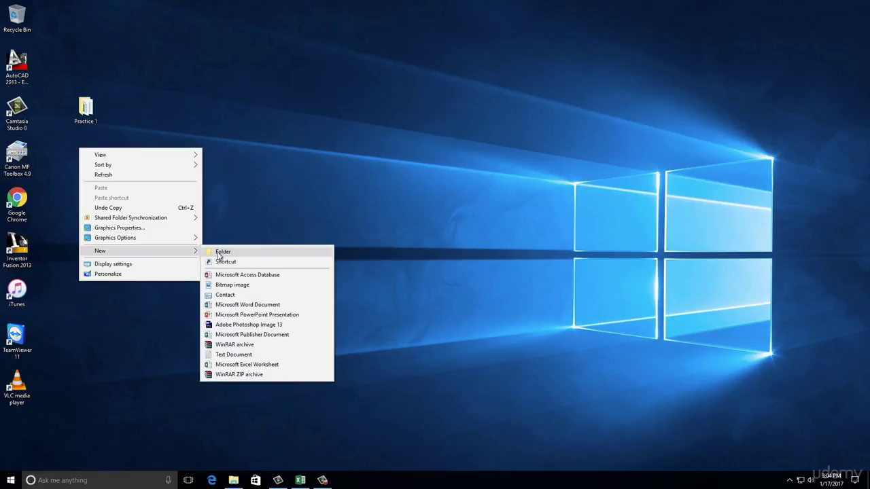
click(87, 110)
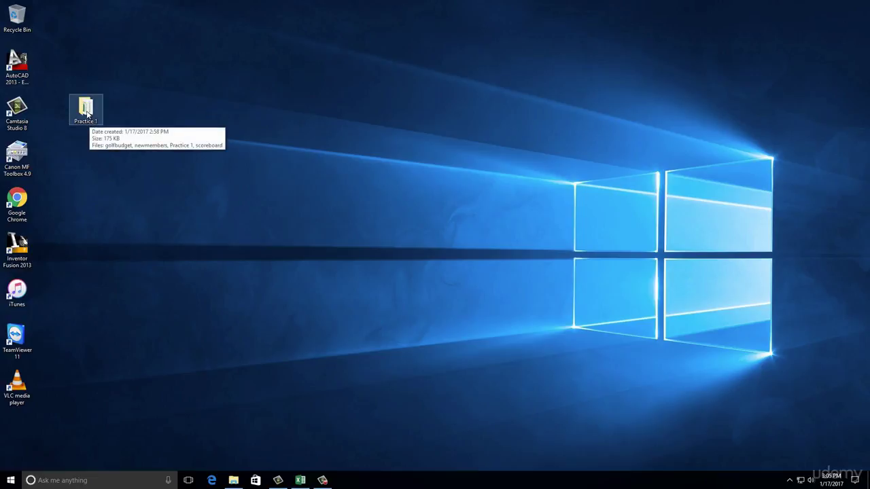
double_click(84, 112)
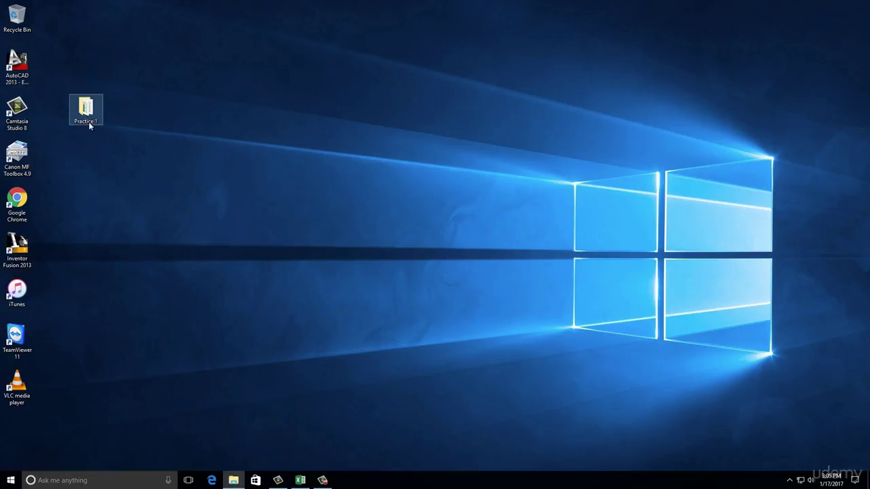
drag(291, 83, 411, 77)
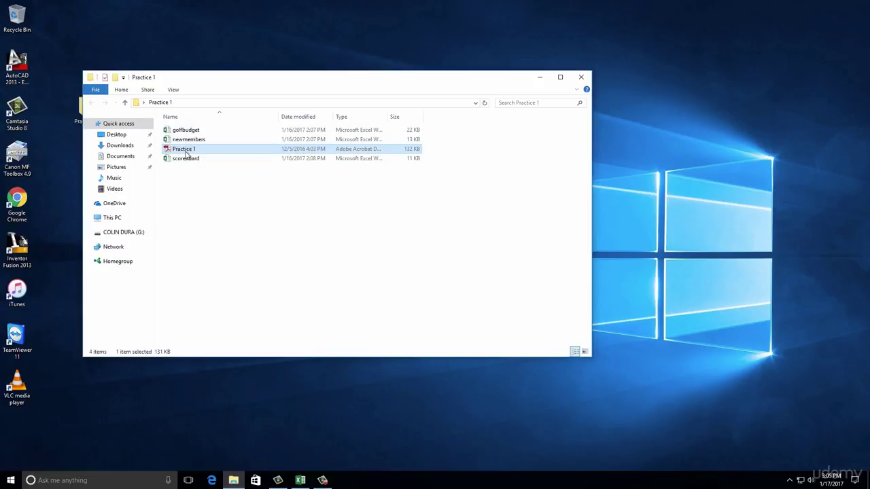
click(541, 78)
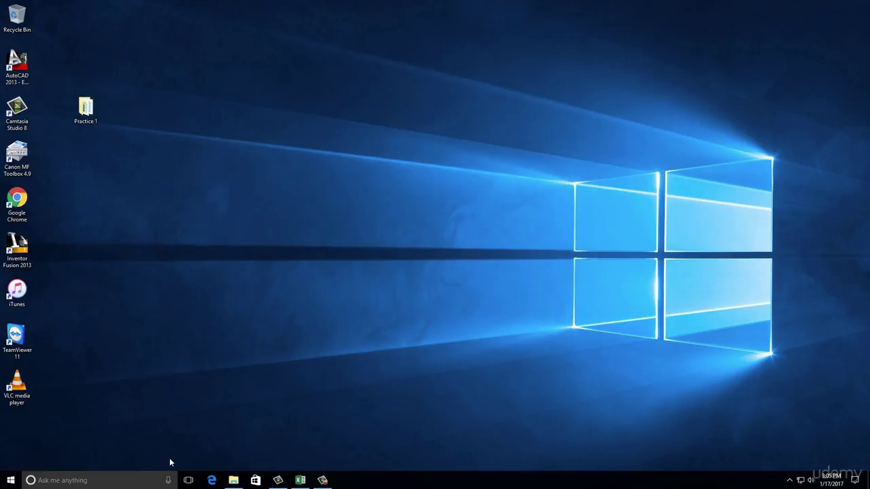
- Switch to Excel and open the golfbudget workbook from the Practice 1 folder on the desktop
click(300, 480)
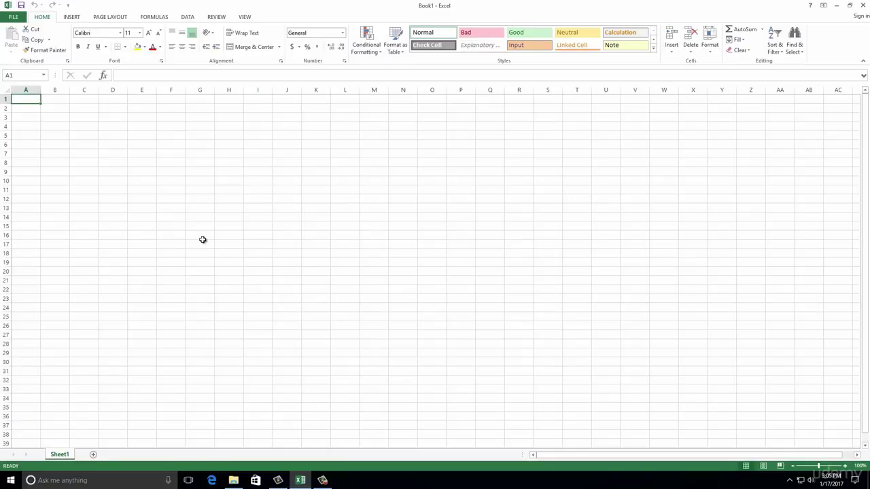
click(20, 19)
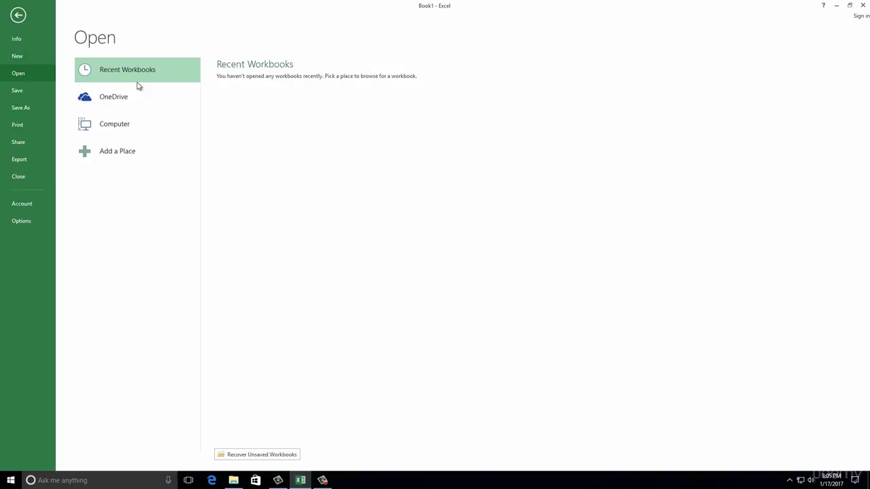
click(128, 131)
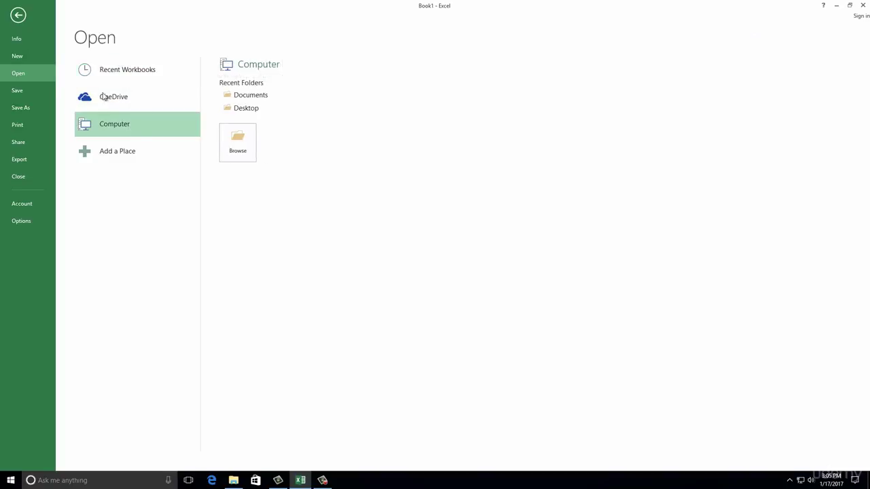
click(239, 110)
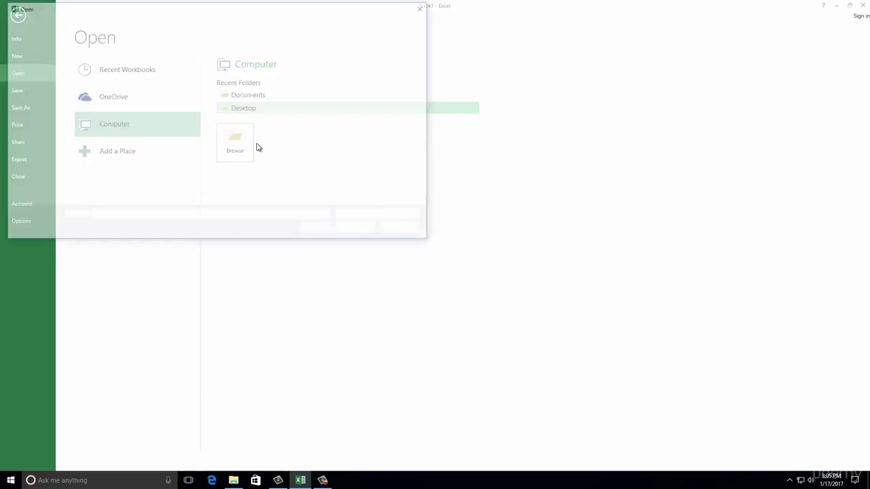
double_click(106, 63)
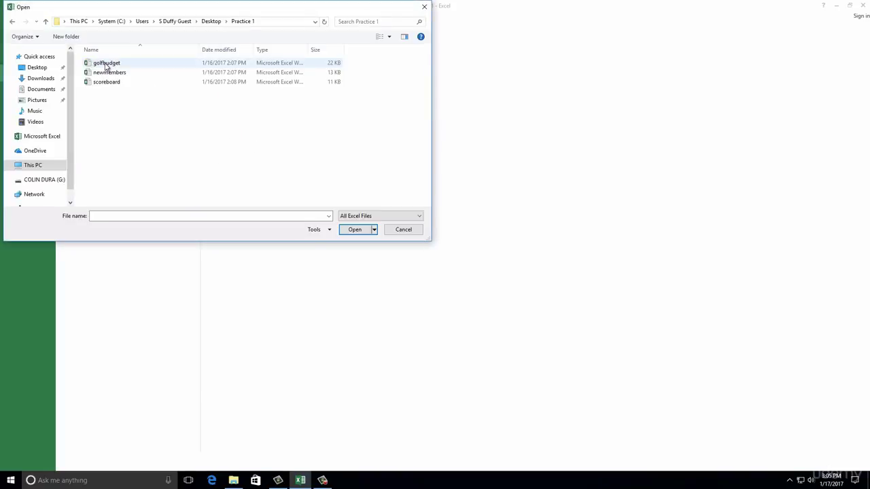
click(111, 63)
click(353, 229)
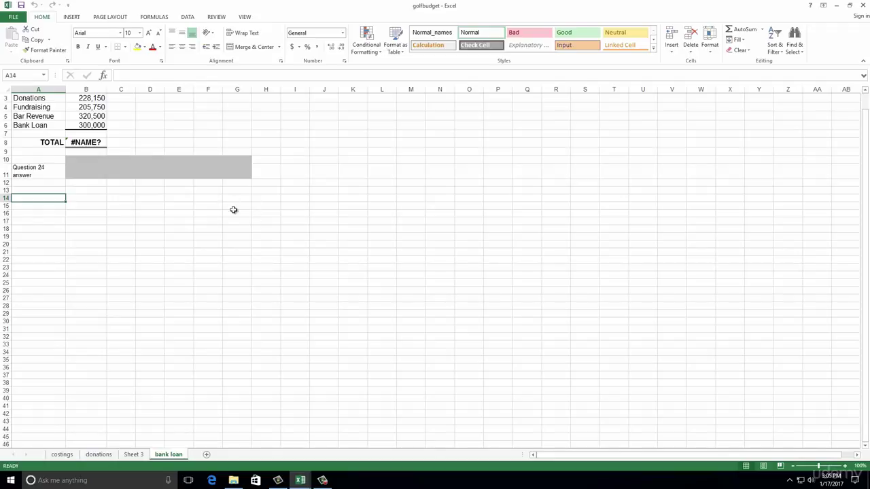
- Save a copy of the workbook in the Practice 1 folder under the name extensionbudget
scroll(237, 219, up, 1)
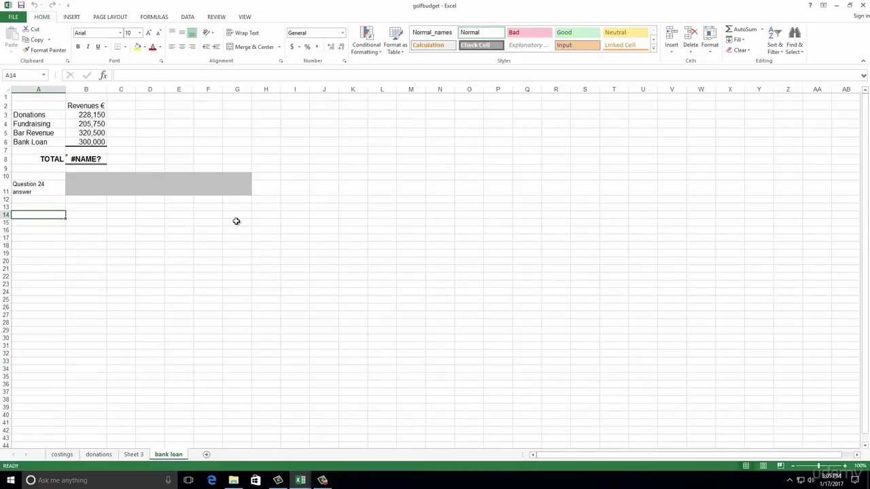
click(13, 18)
click(21, 108)
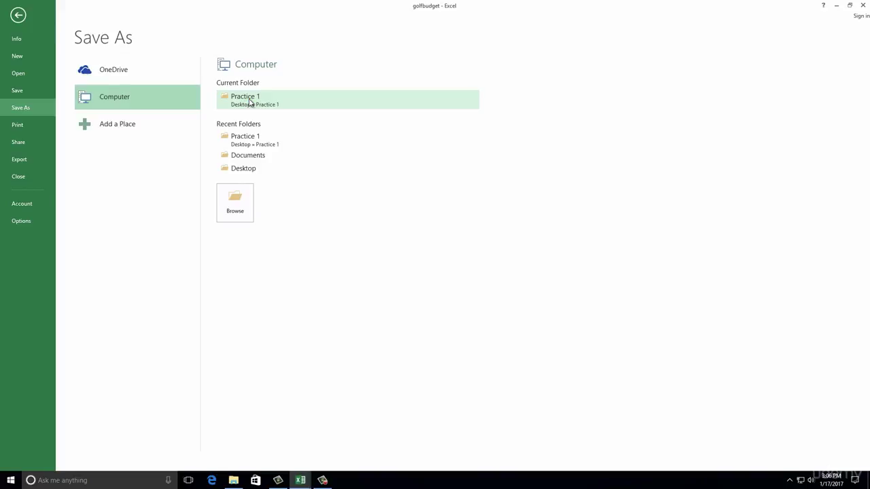
click(250, 102)
click(70, 182)
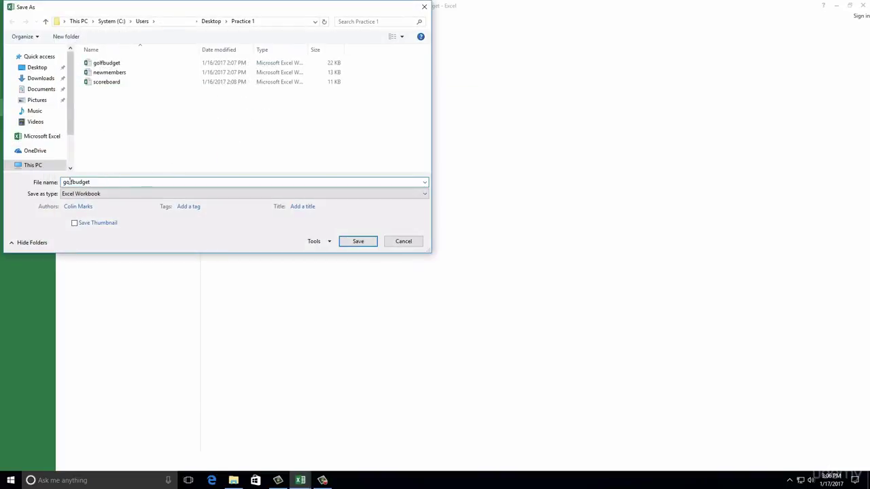
drag(73, 182, 57, 179)
key(Delete)
text(extens)
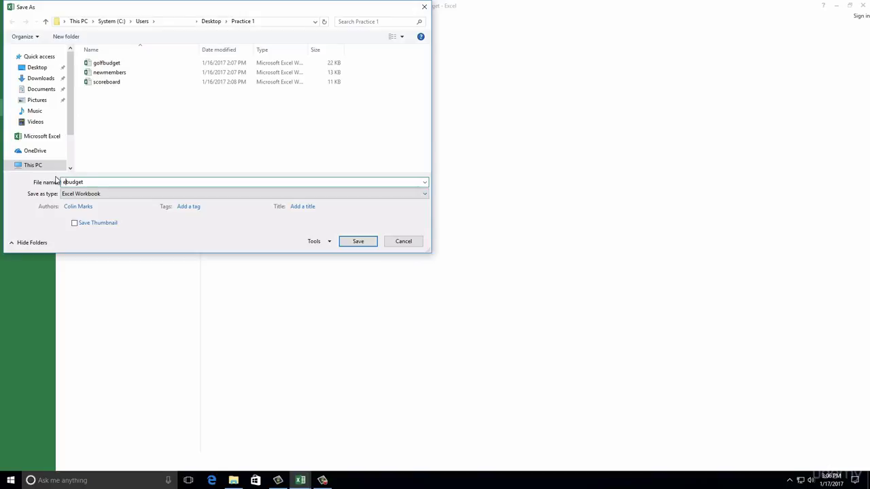
key(BackSpace)
text(sion)
click(355, 242)
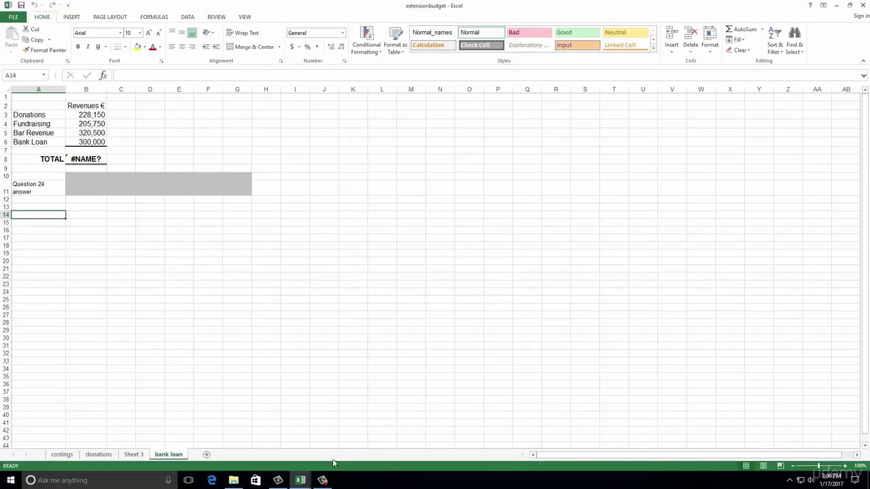
- Show the costings sheet at 100% zoom and autofit column A to its contents
click(61, 454)
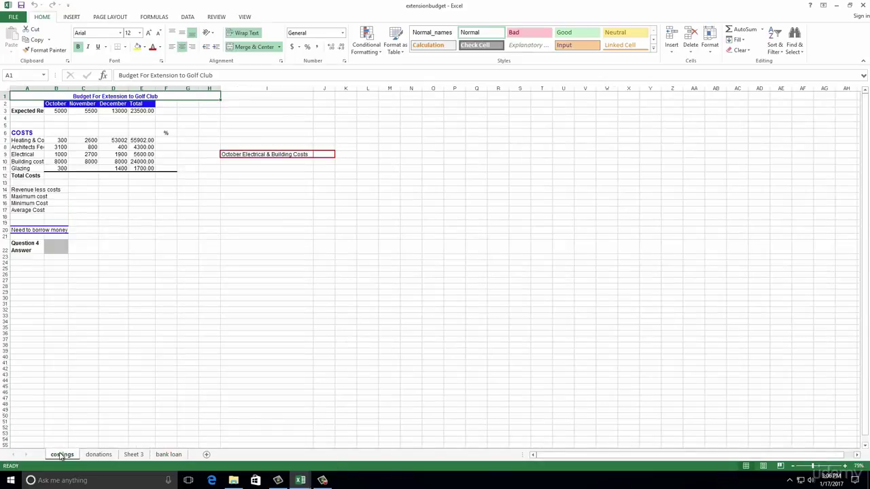
click(821, 467)
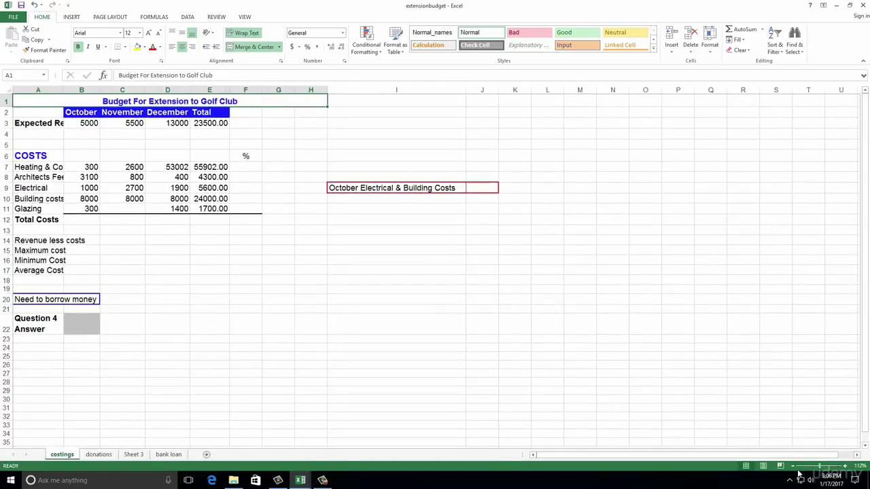
click(800, 466)
click(800, 466)
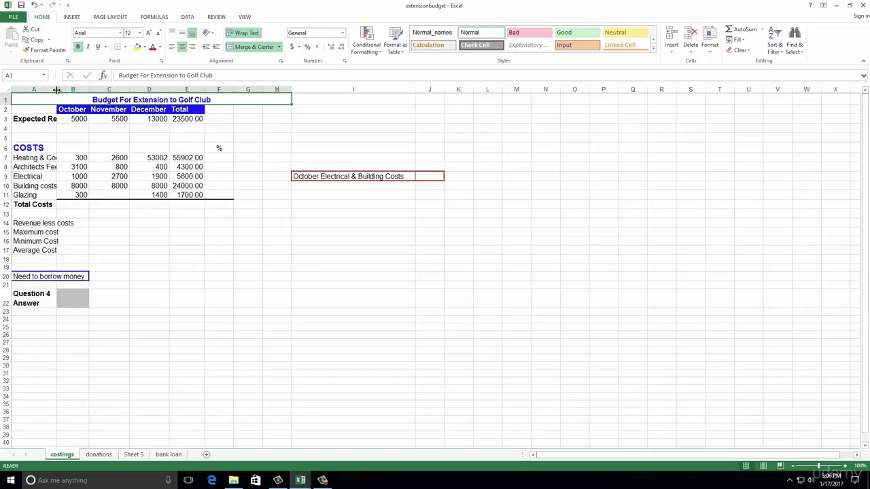
mouse_move(57, 90)
mouse_down()
mouse_move(68, 89)
mouse_move(57, 90)
mouse_up()
double_click(56, 90)
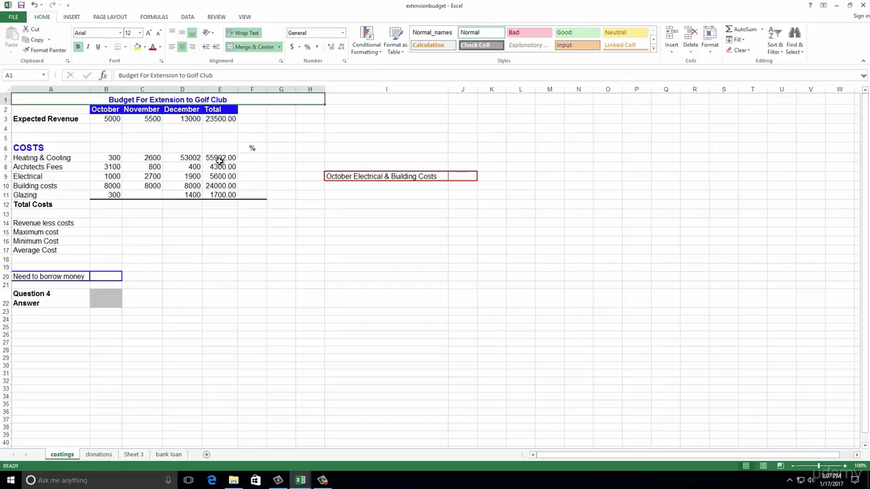
- Compare the total formulas for Heating & Cooling in E7 and Architects Fees in E8, including the cells they reference
click(221, 159)
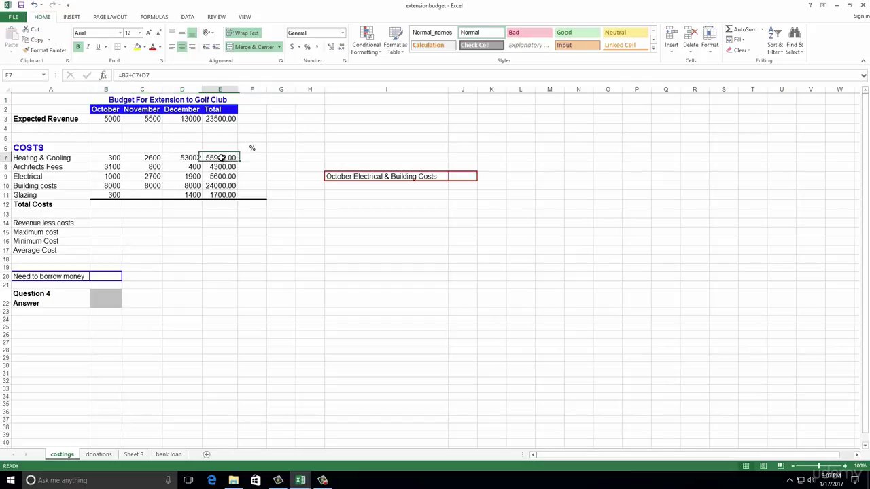
key(ctrl+c)
click(221, 167)
key(Return)
click(220, 158)
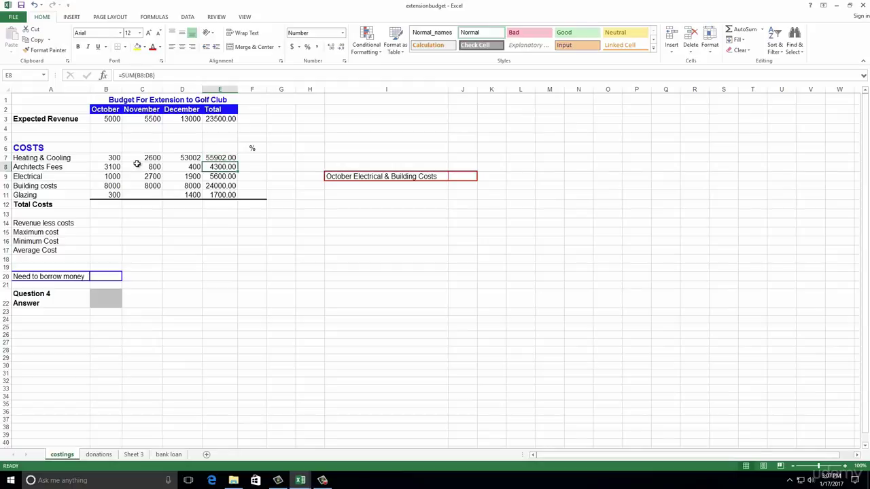
drag(114, 158, 194, 168)
click(214, 158)
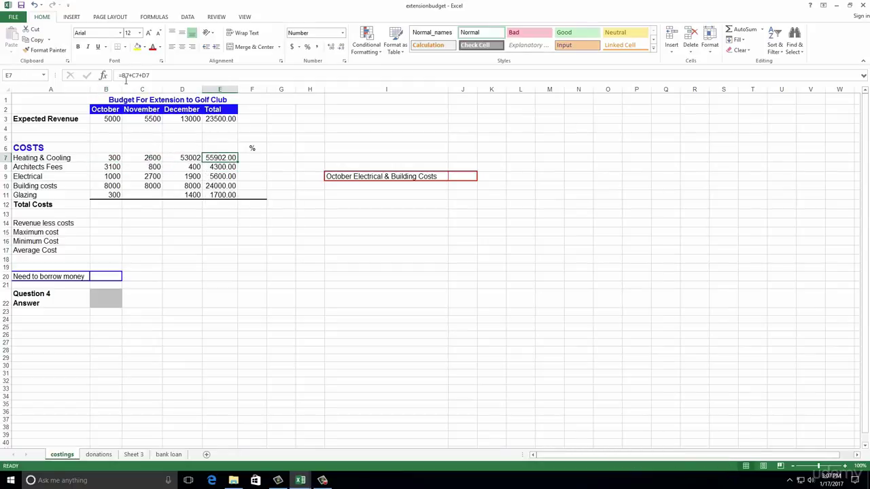
drag(119, 76, 163, 76)
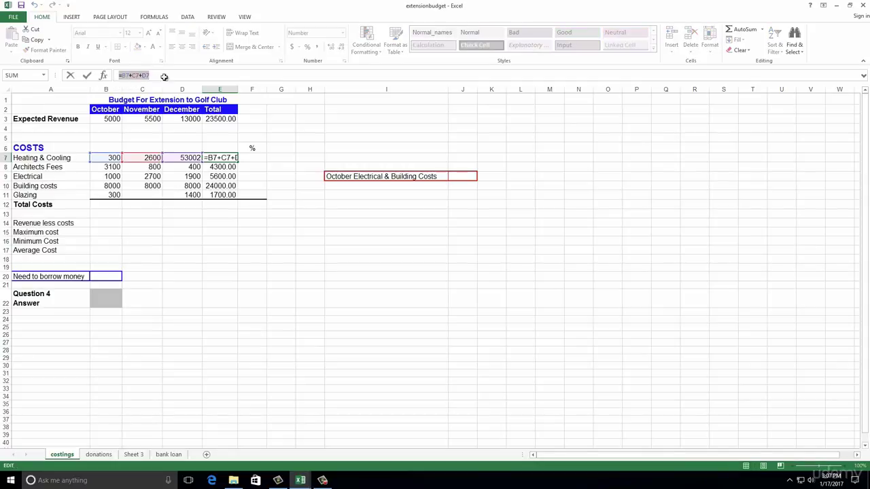
click(217, 169)
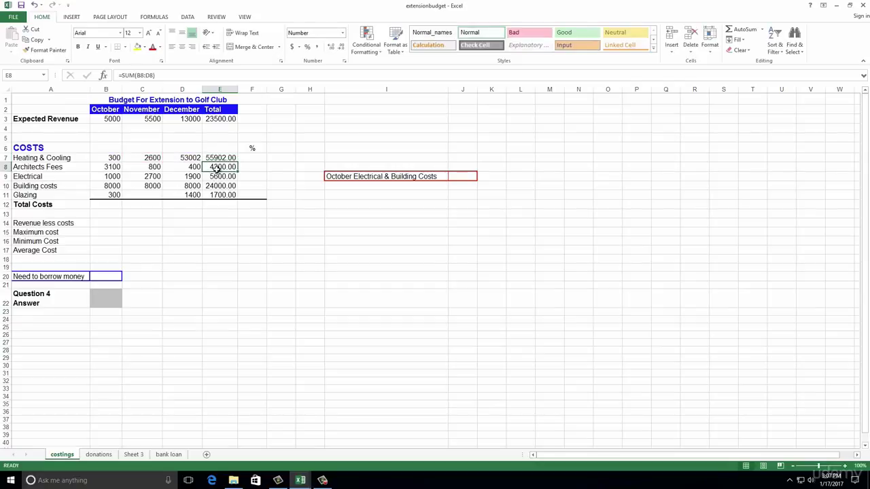
double_click(220, 168)
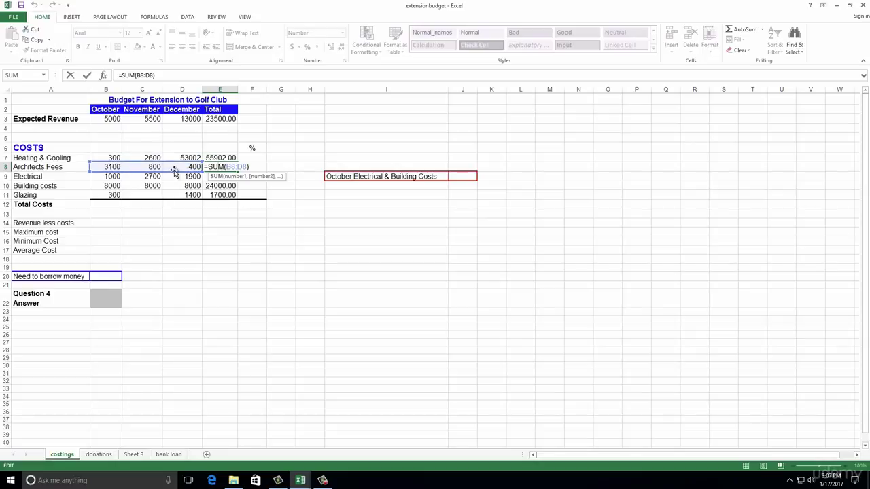
key(Return)
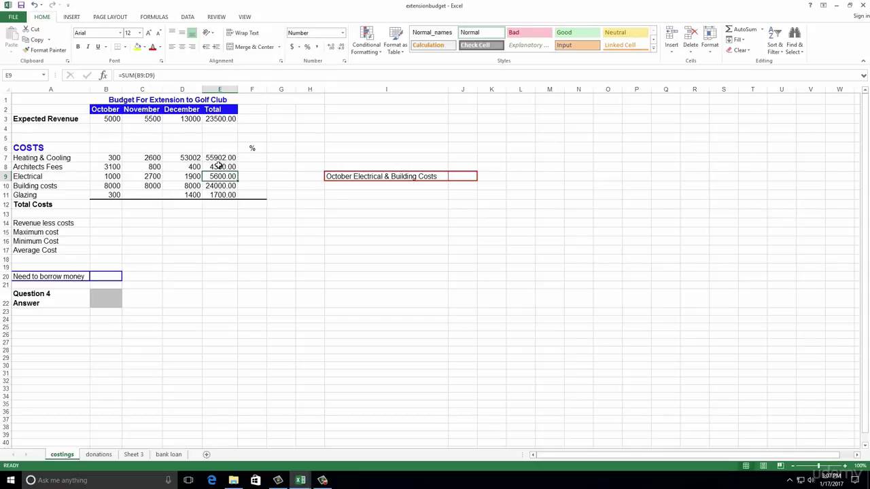
- Insert a blank column before December and check the total formulas in F7 and F8
right_click(188, 89)
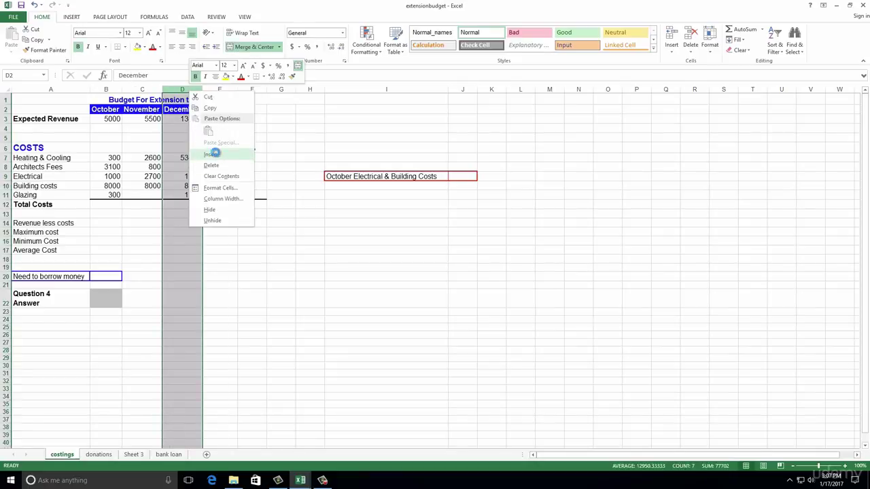
click(208, 150)
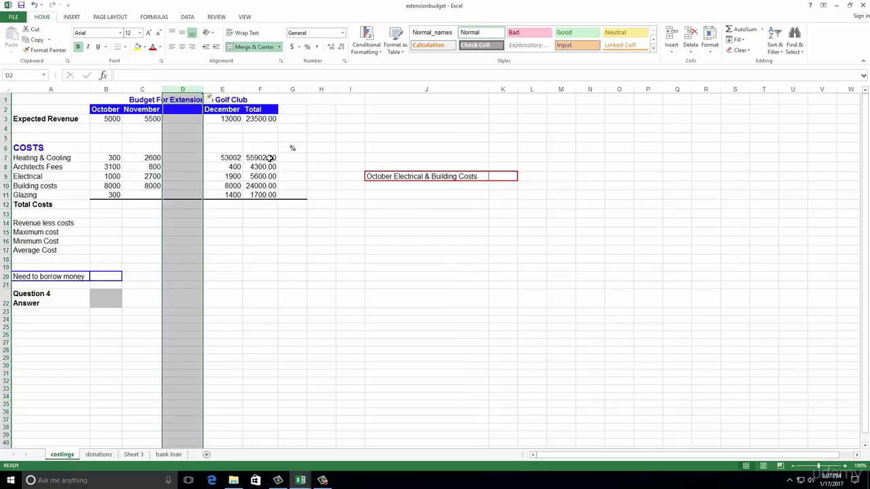
click(270, 158)
double_click(268, 157)
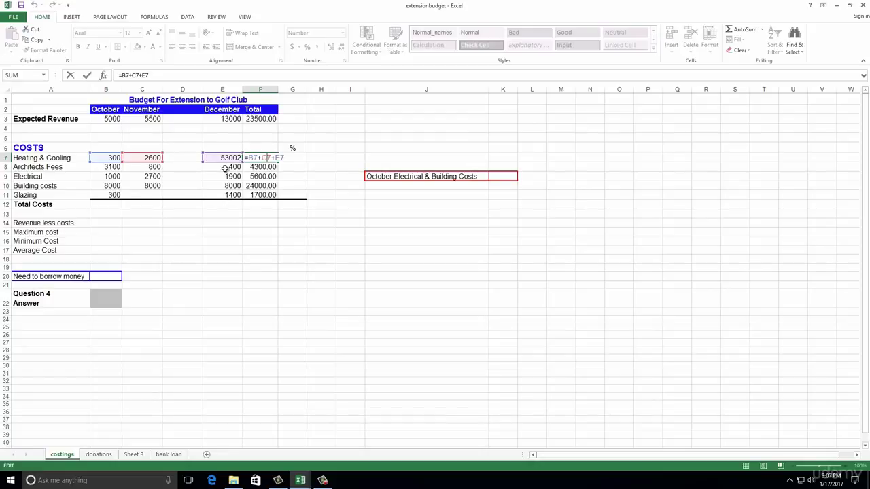
key(Return)
double_click(267, 167)
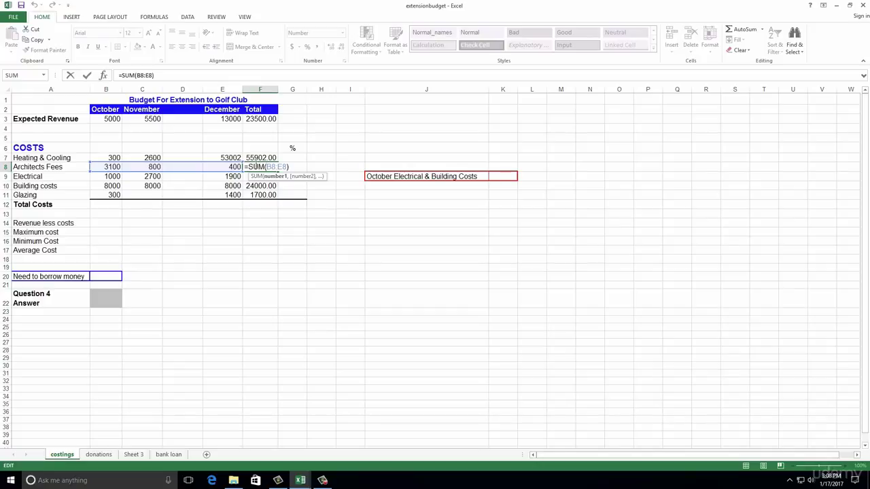
key(Return)
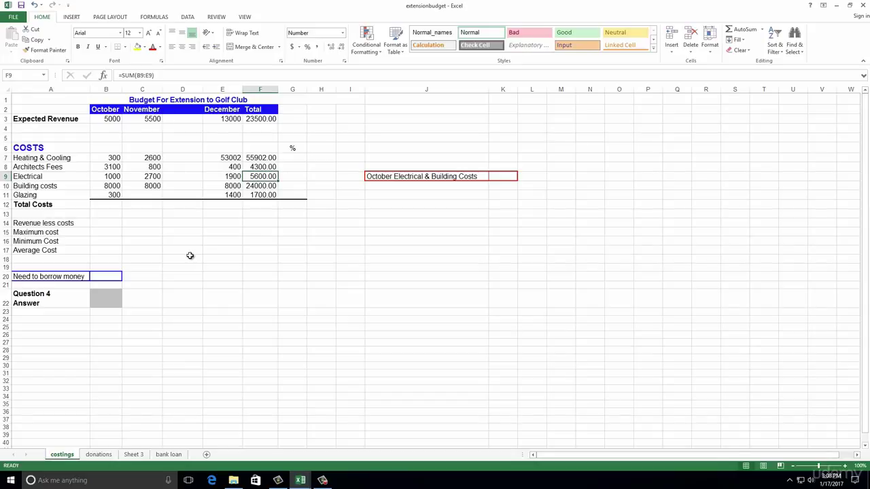
- Enter 1600 as the November glazing cost in cell C11
click(143, 195)
text(1)
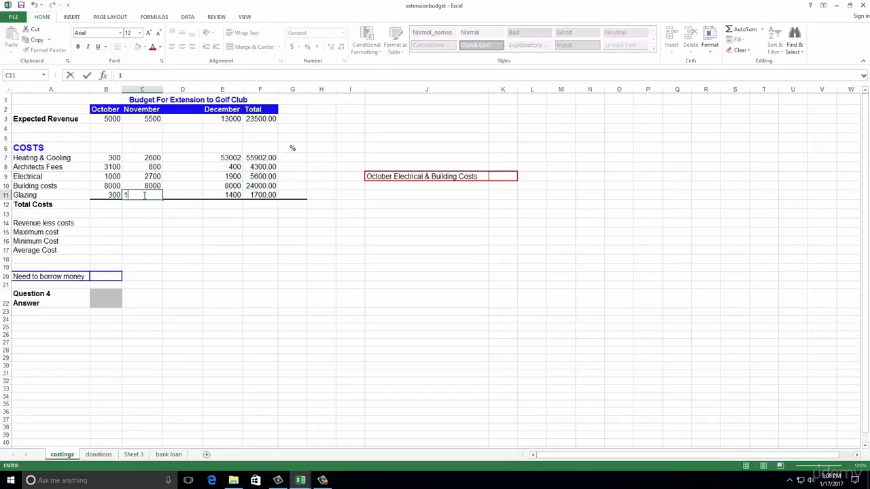
text(600)
- Delete the blank column D between November and December
click(182, 89)
right_click(182, 89)
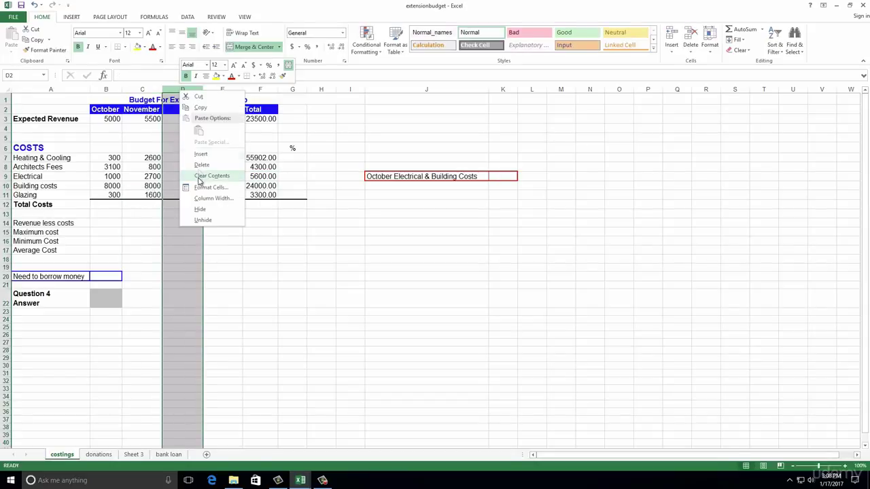
click(201, 164)
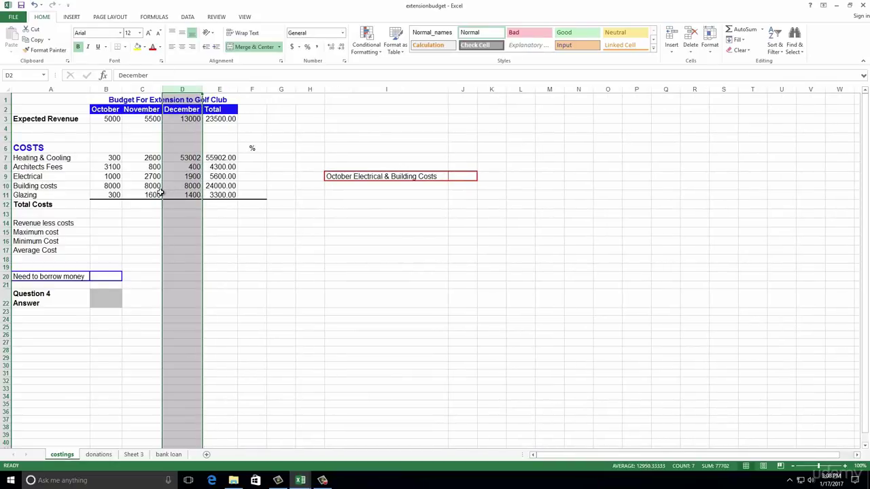
- Set the December Architects Fees in cell D8 to 600
click(190, 168)
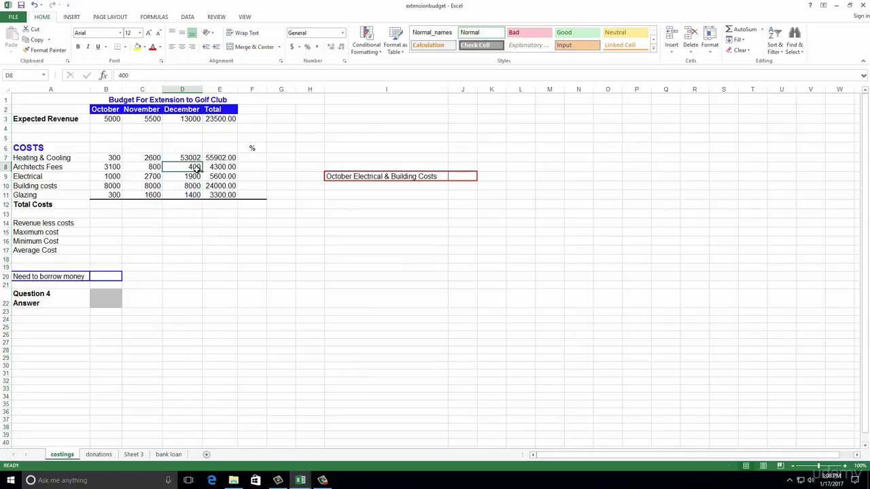
text(600)
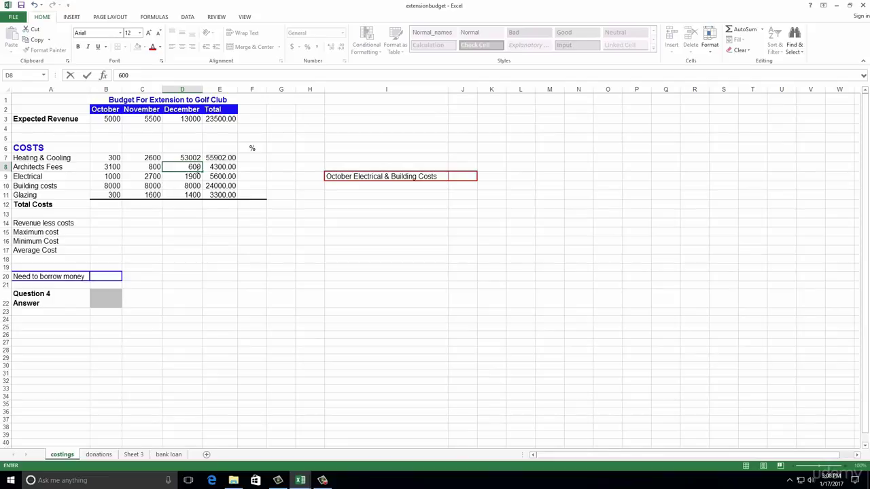
click(196, 186)
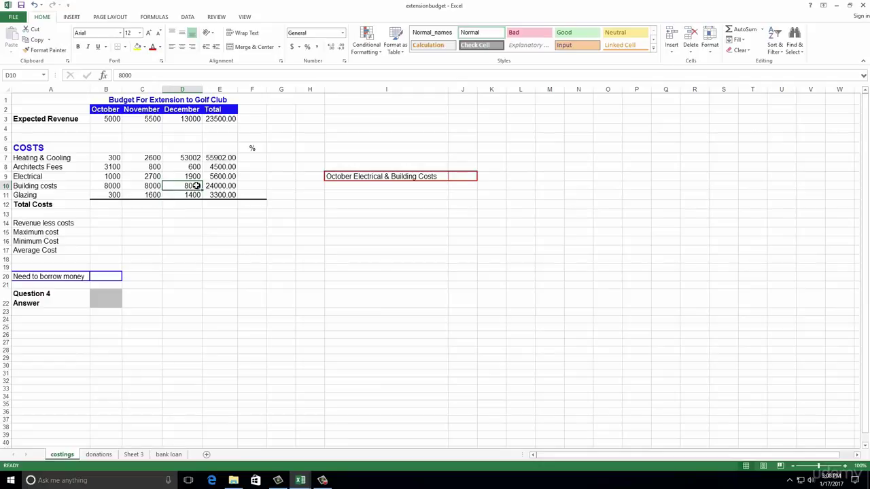
- Total the October costs in B12 with =SUM(B7:B11) and copy the formula across to E12
click(105, 205)
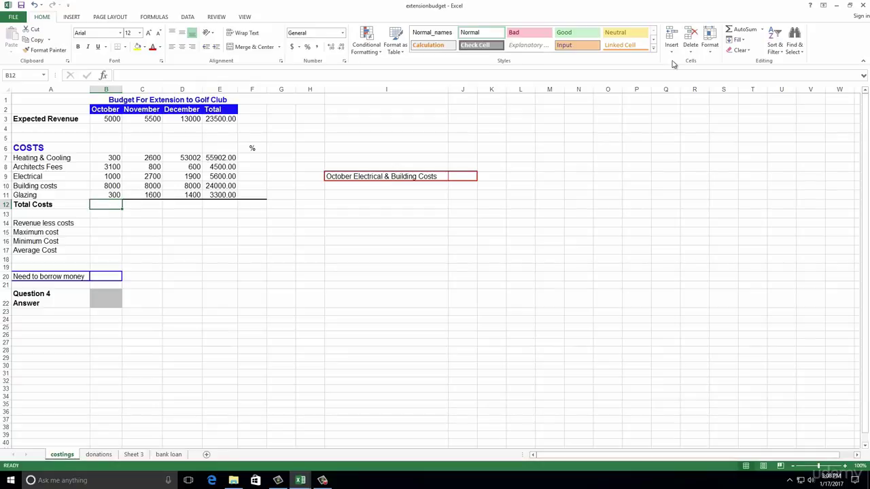
click(763, 31)
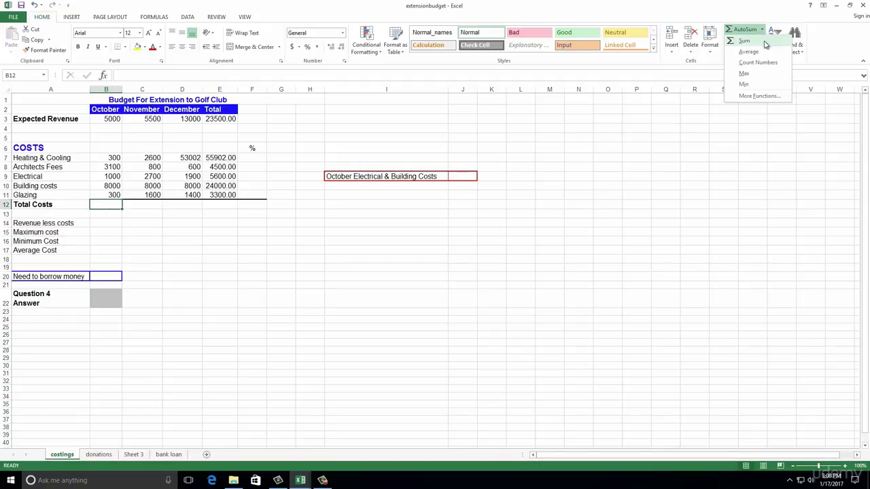
click(765, 43)
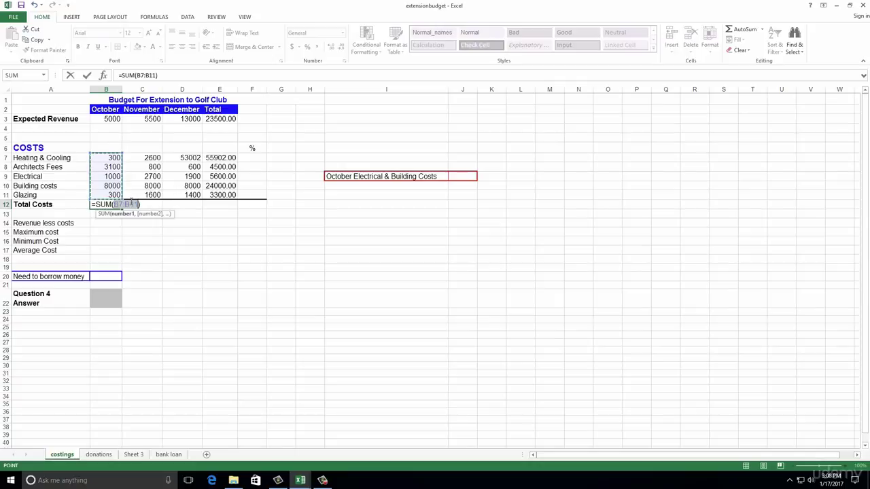
key(Return)
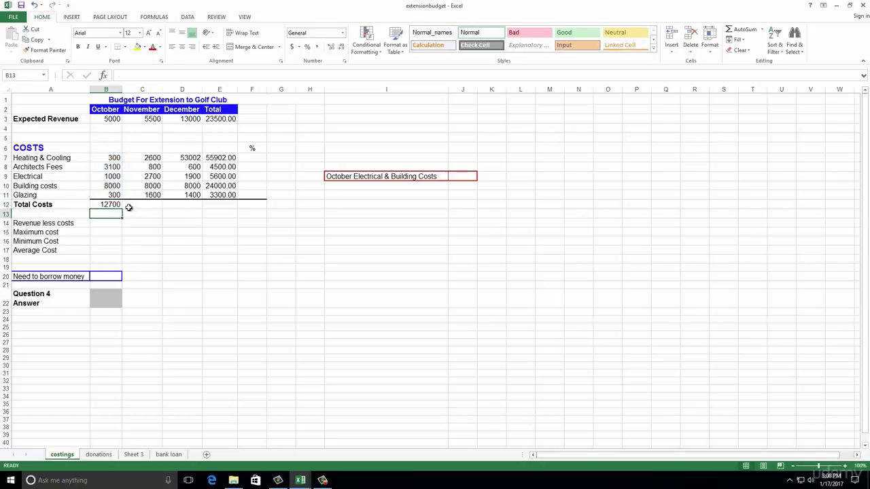
click(110, 204)
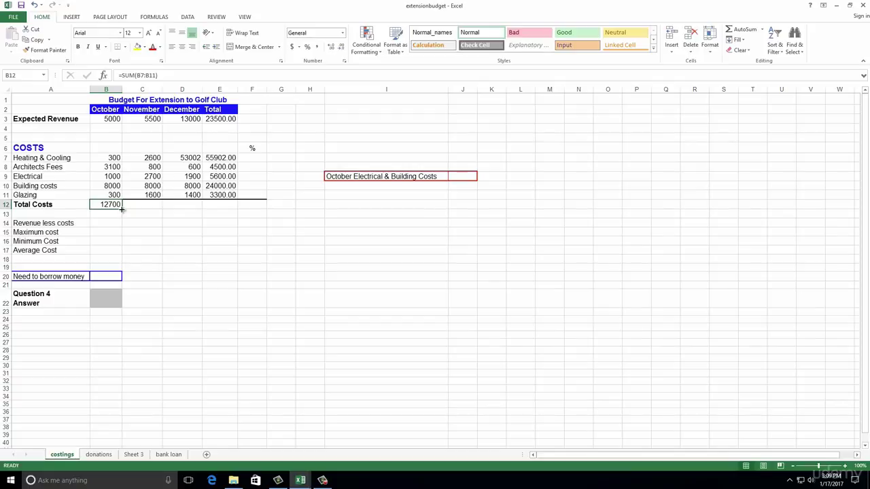
drag(121, 209, 238, 211)
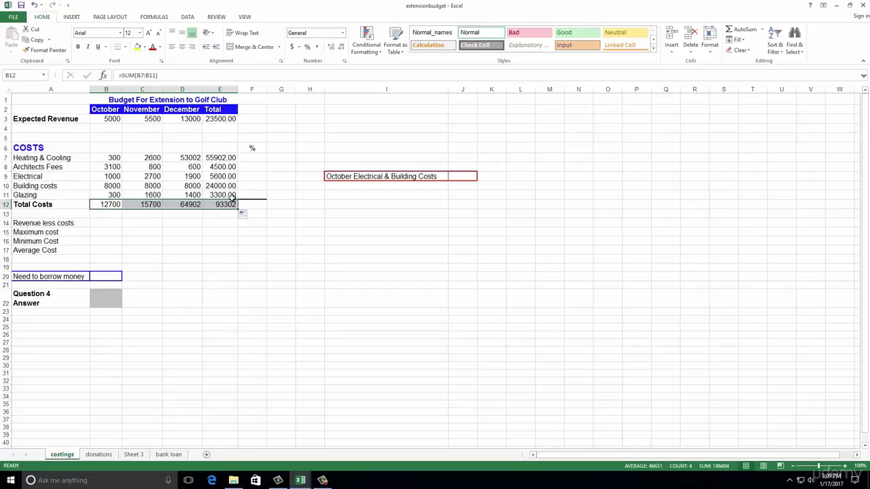
- Examine how each cost total in E7 to E11 relates to the overall total in E12 for the percentage calculation
click(249, 157)
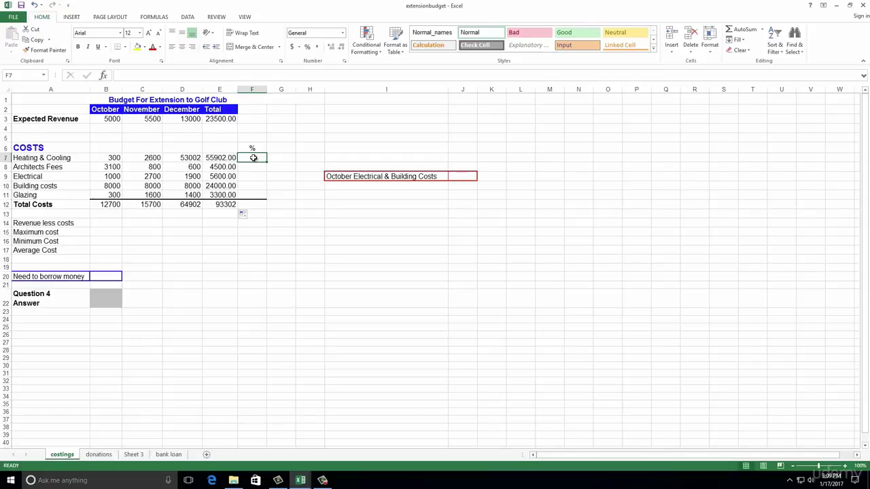
click(229, 157)
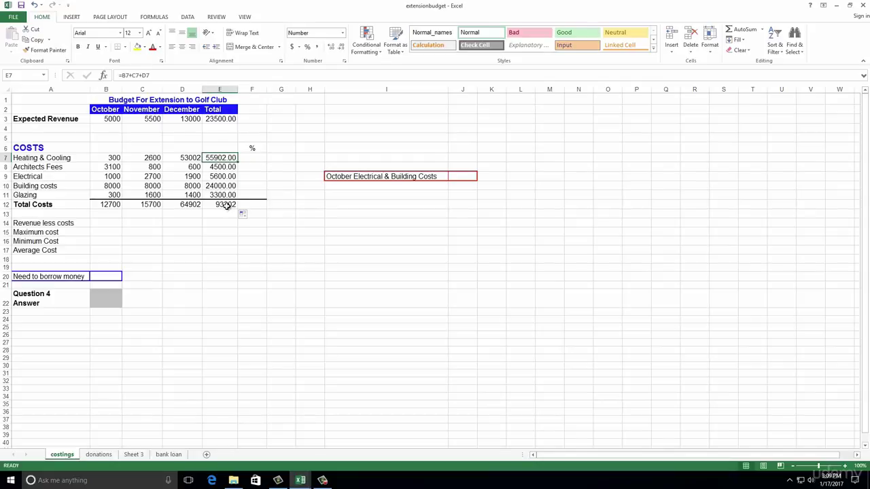
click(227, 206)
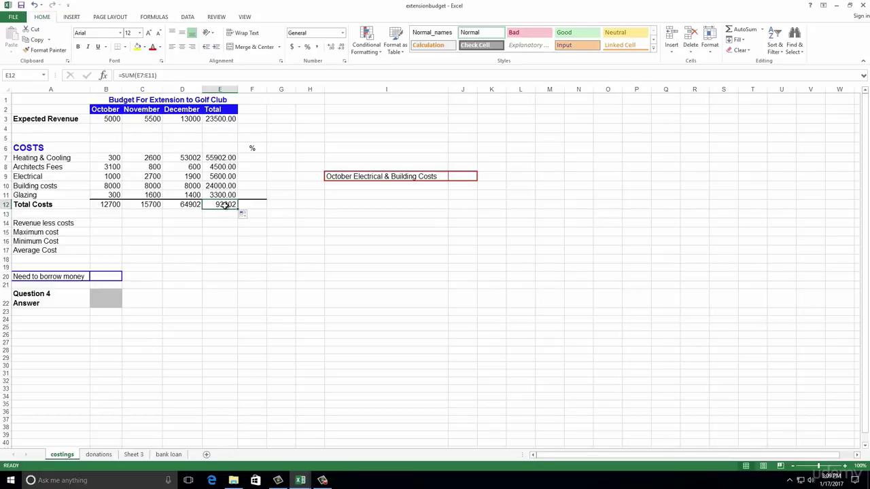
click(262, 159)
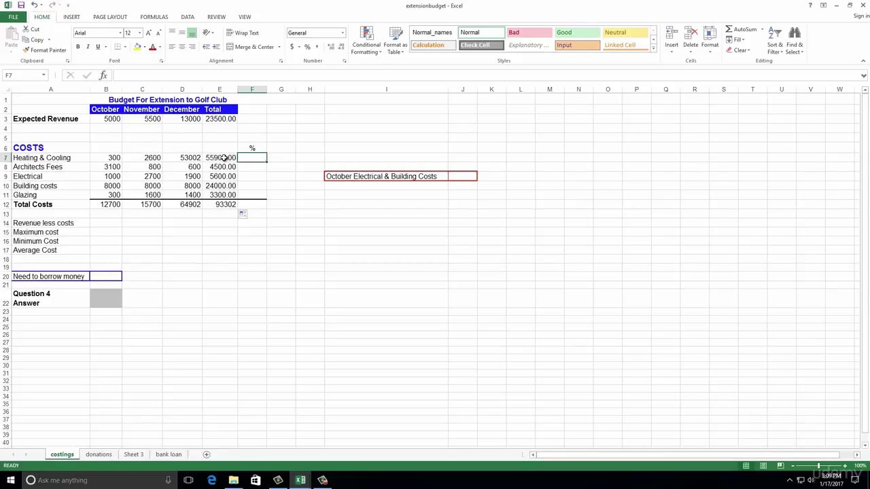
click(224, 158)
key(Down)
key(Down)
key(Down)
key(Down)
key(Down)
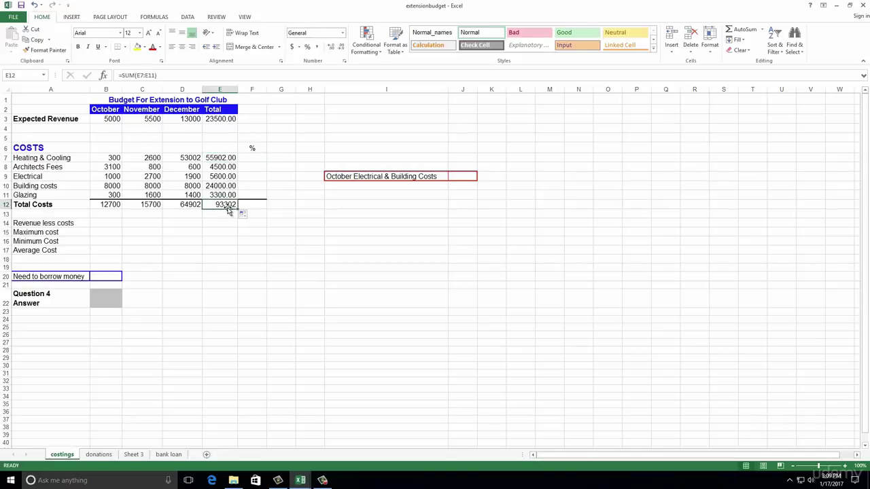
click(222, 166)
key(Down)
key(Down)
key(Down)
key(Down)
click(223, 178)
key(Down)
key(Down)
key(Down)
click(223, 186)
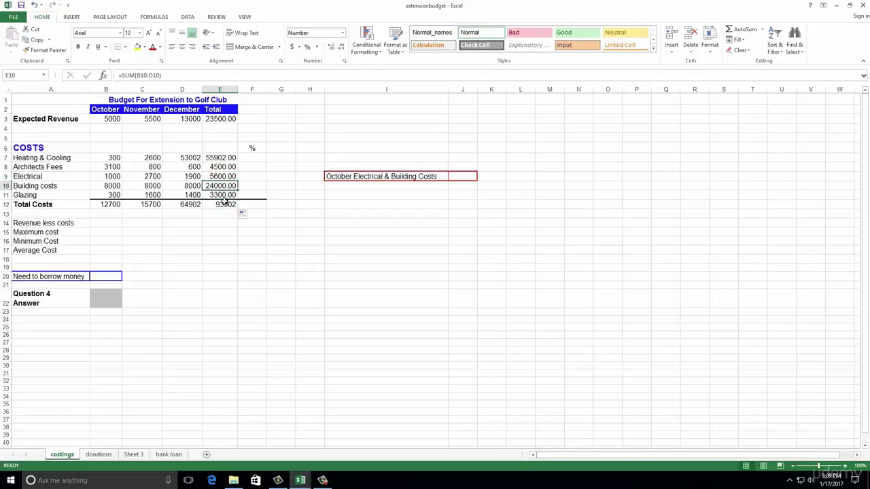
key(Down)
key(Down)
click(224, 195)
key(Down)
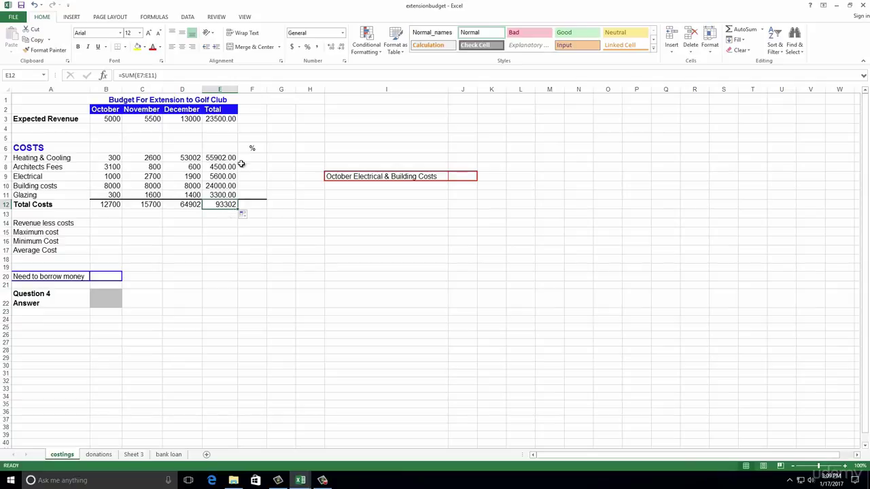
- Calculate the Heating & Cooling percentage in F7 with =E7/$E$12 and copy the formula down to F11
click(250, 158)
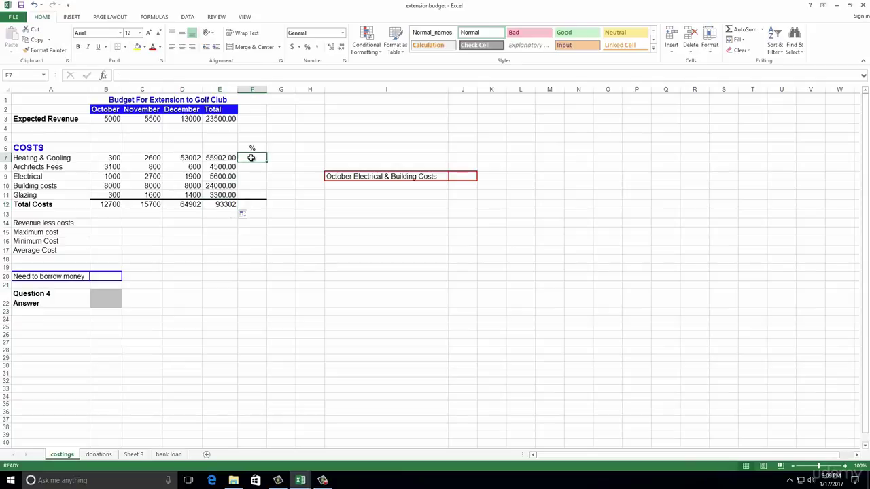
text(=)
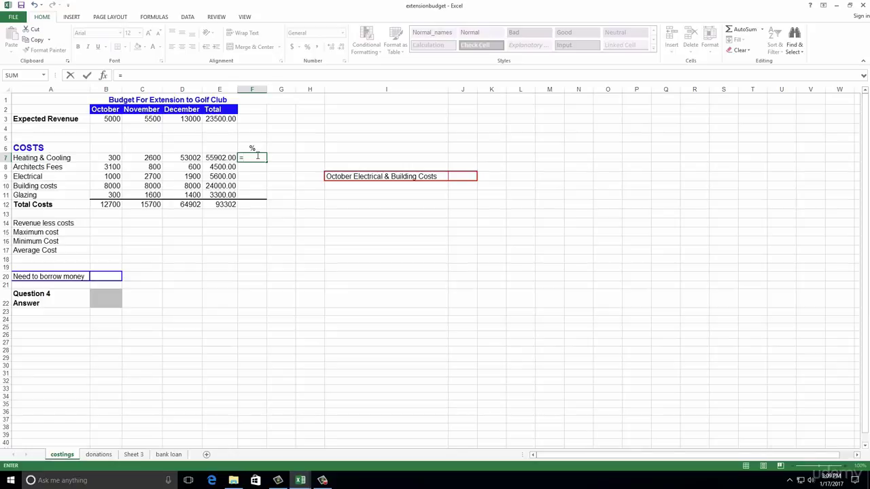
text(e7/e12)
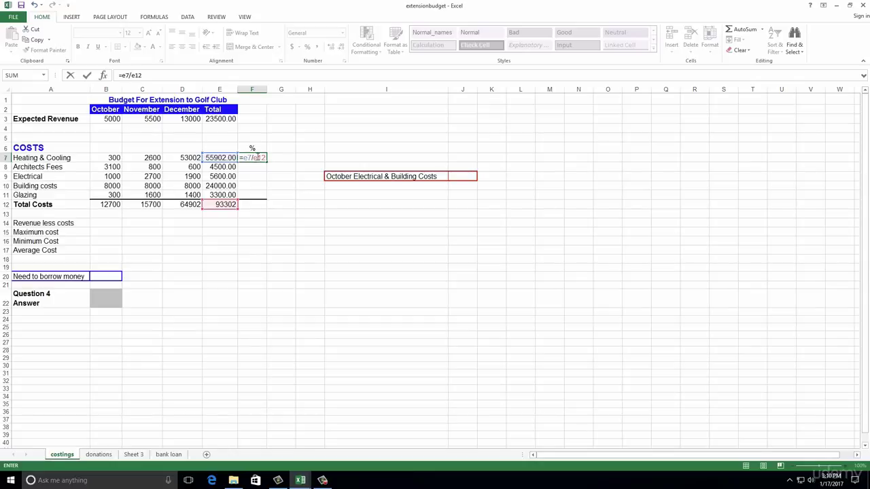
key(F4)
key(Return)
click(265, 159)
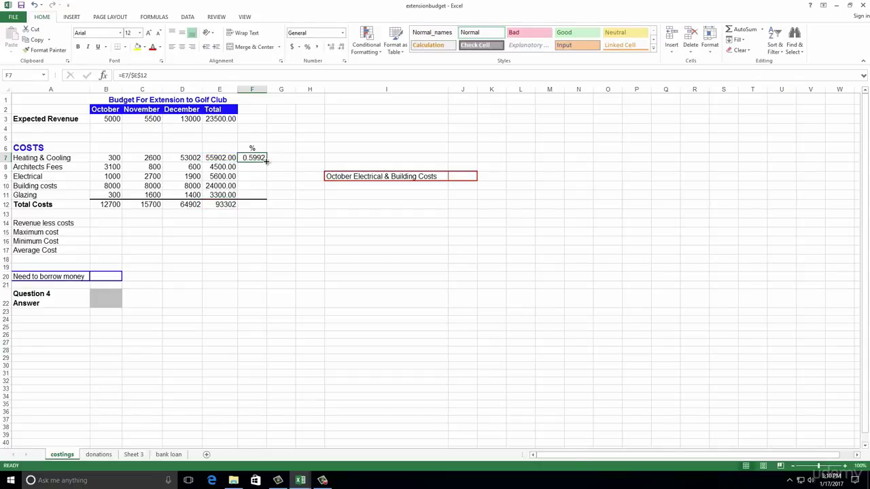
drag(267, 160, 262, 198)
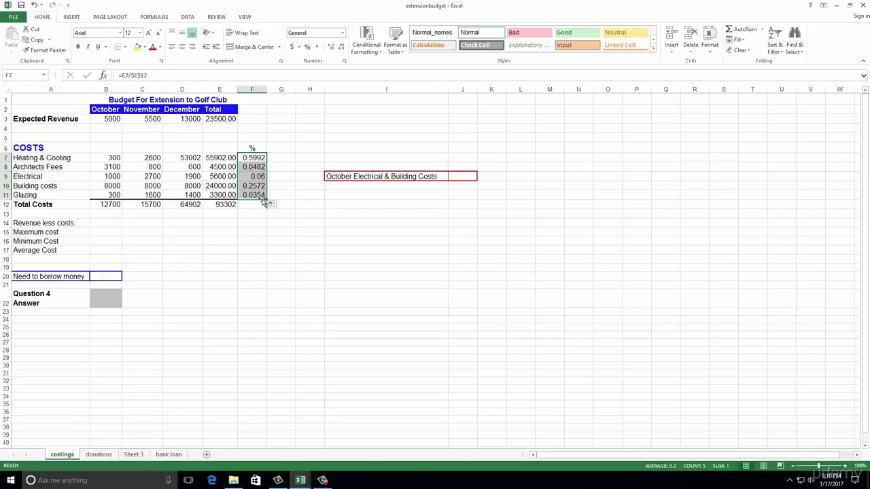
- Check the cell references in each percentage formula from F7 down to F11
click(253, 158)
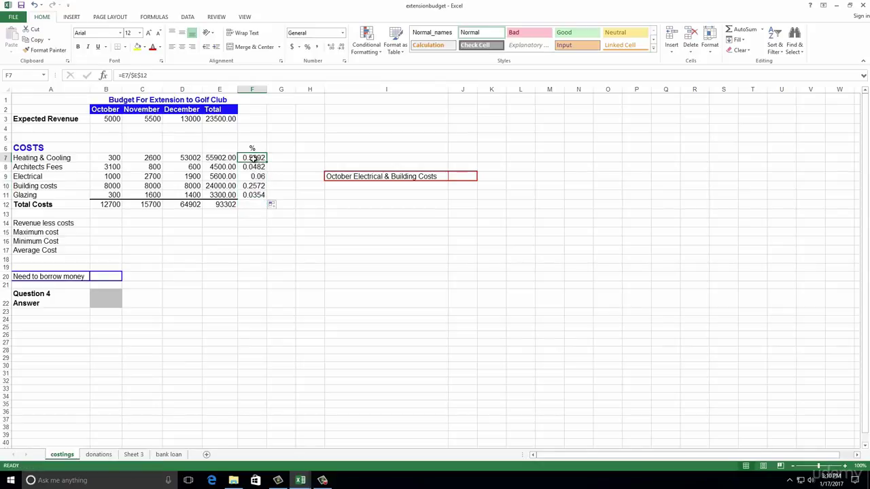
double_click(253, 158)
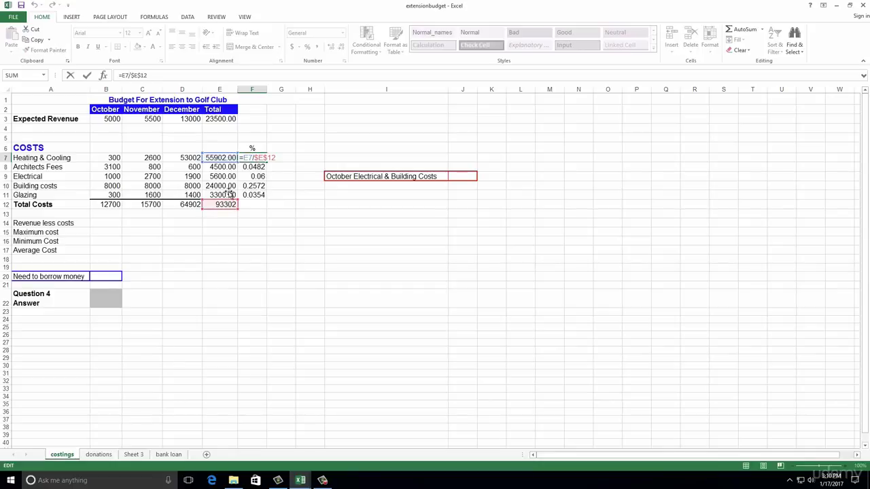
key(Return)
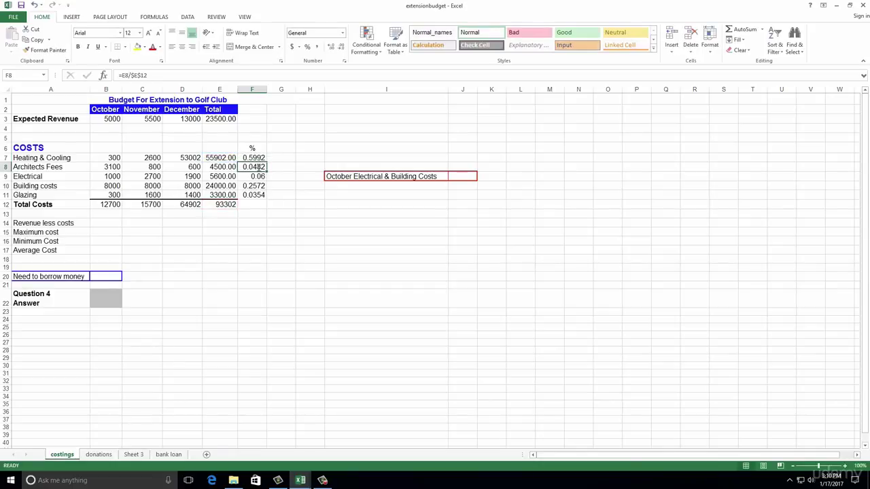
key(F2)
key(Return)
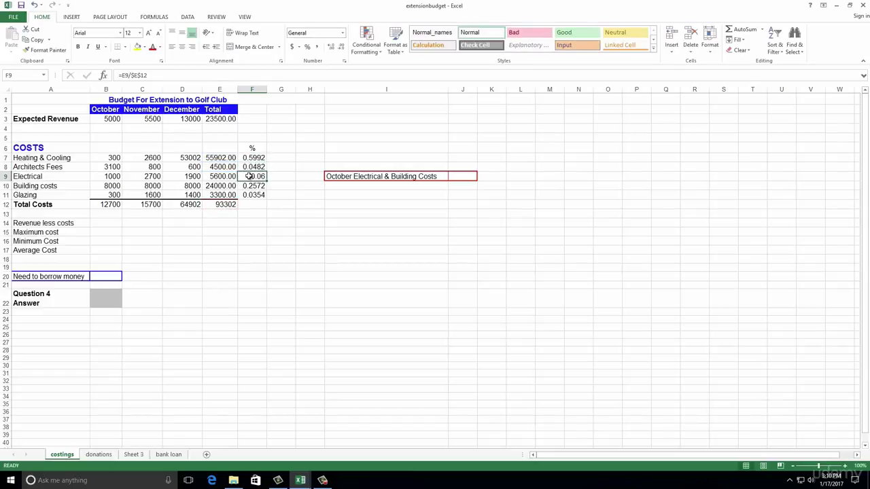
key(F2)
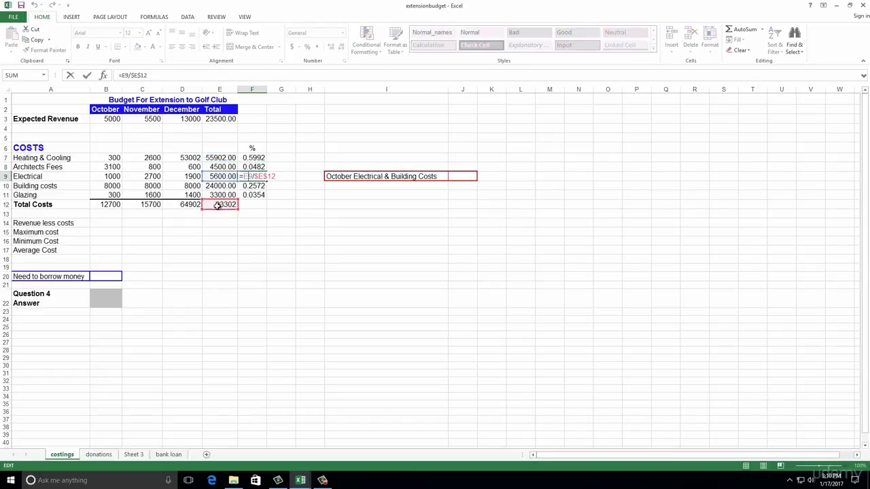
key(Return)
key(F2)
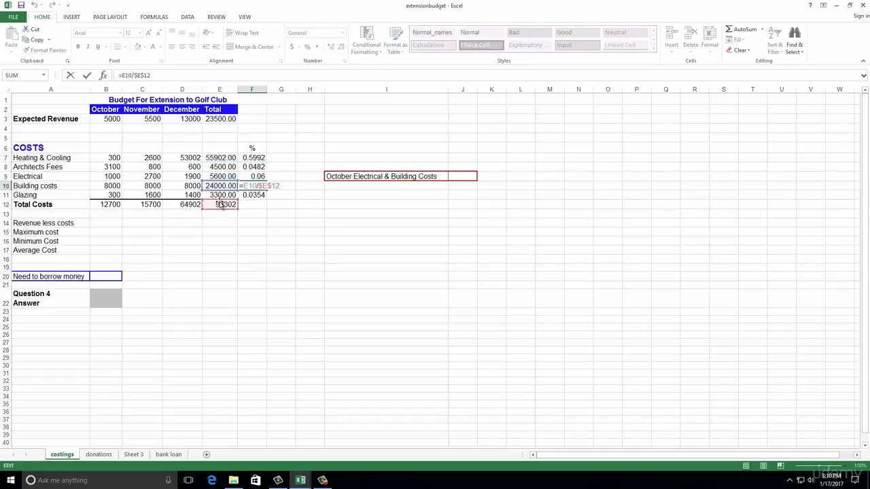
key(Return)
key(F2)
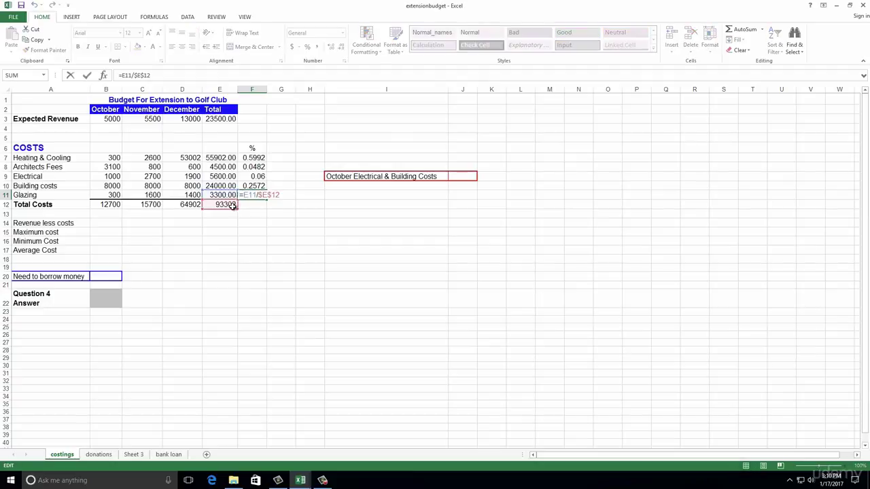
key(Return)
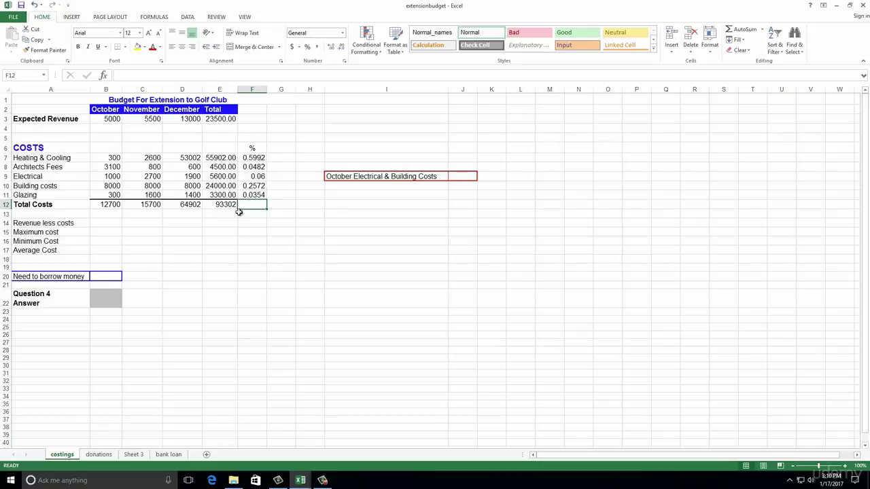
- Format the cost shares in F7:F11 as Percentage with 2 decimal places
drag(258, 158, 254, 195)
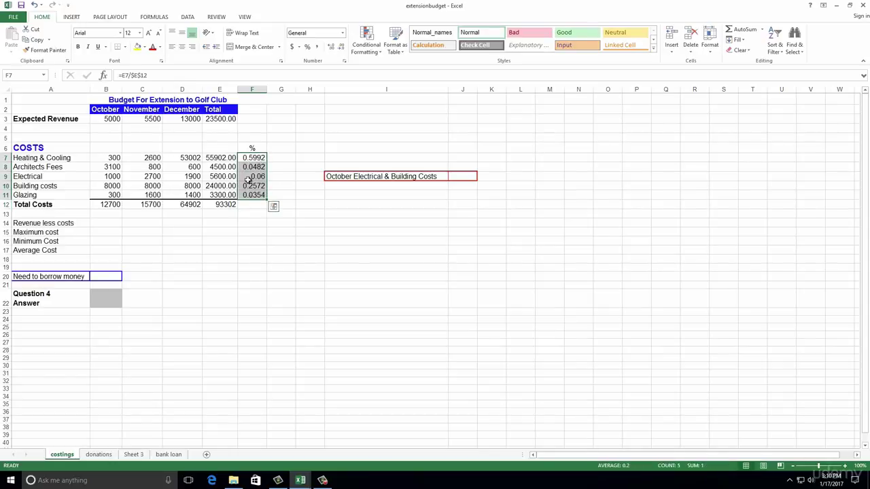
click(345, 63)
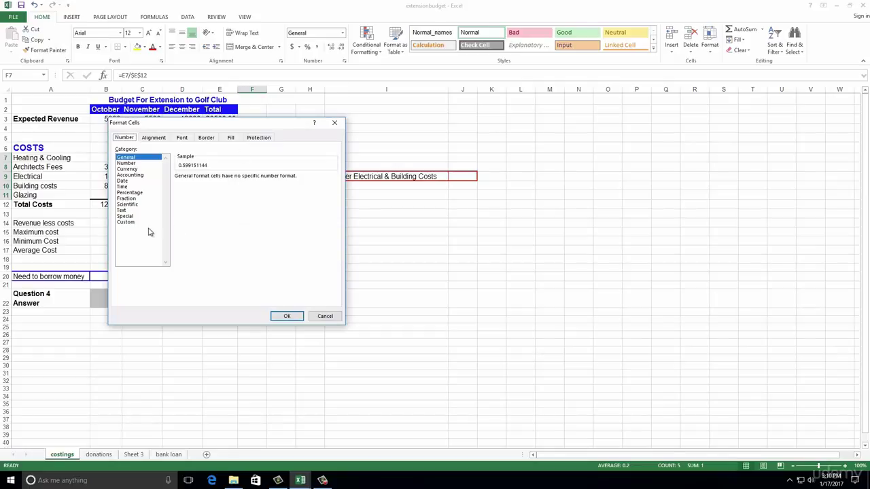
click(136, 192)
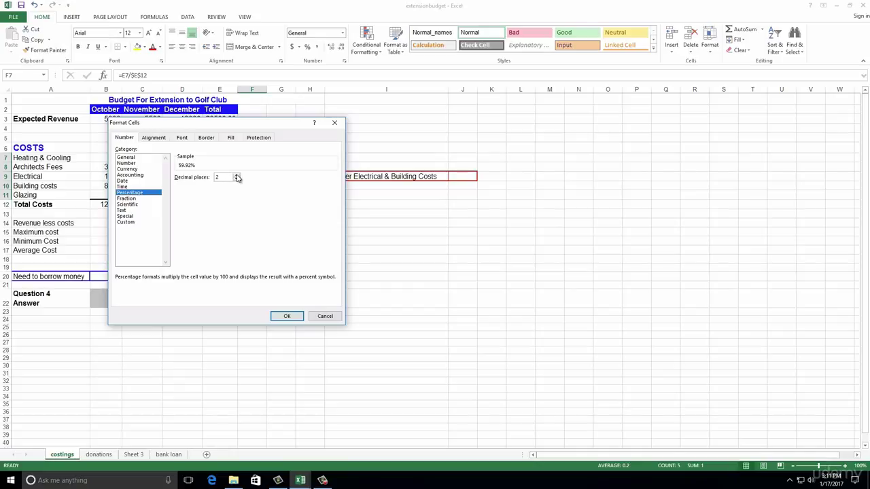
click(287, 317)
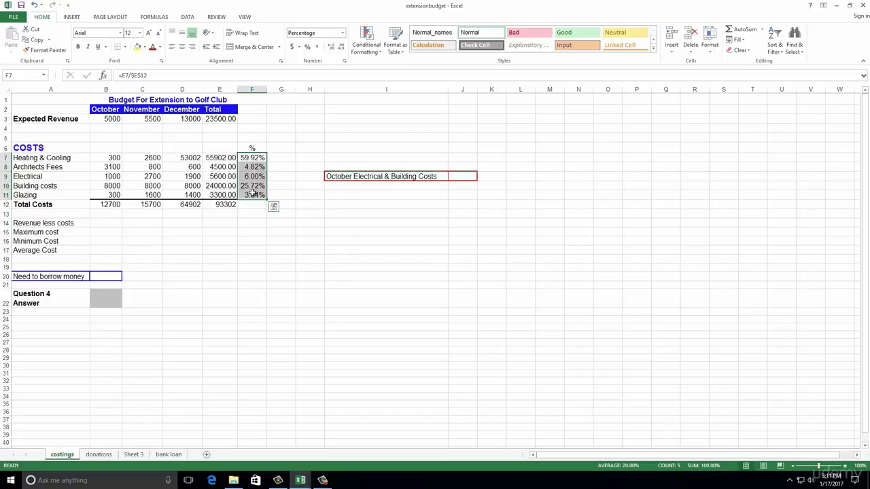
- Calculate October's revenue less costs in B14 with =B3-B12 and copy the formula across to E14
click(106, 222)
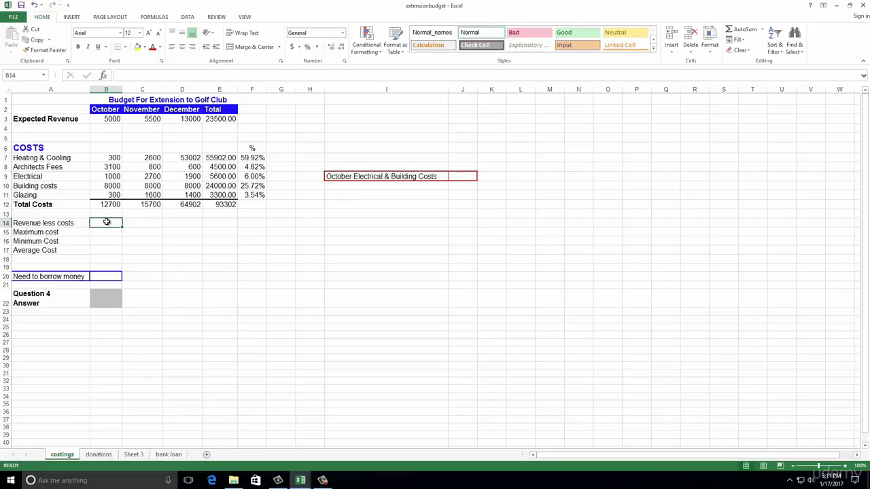
text(=b3-)
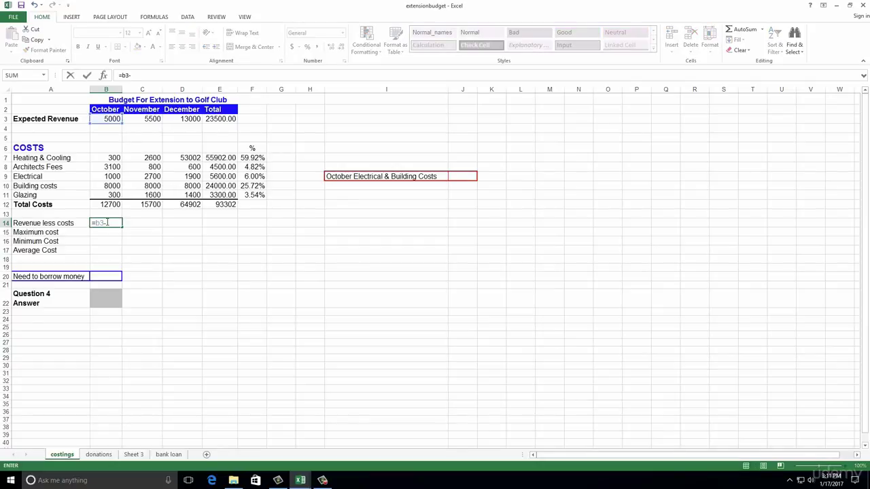
text(b12)
key(Return)
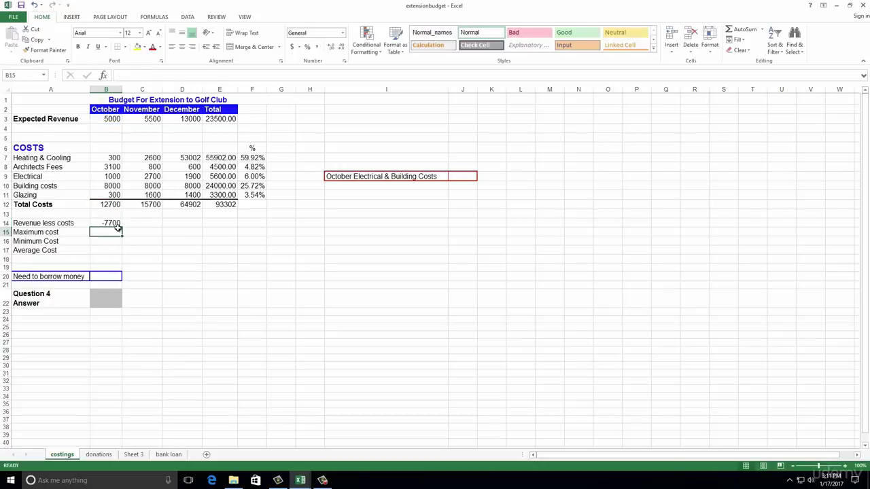
click(113, 223)
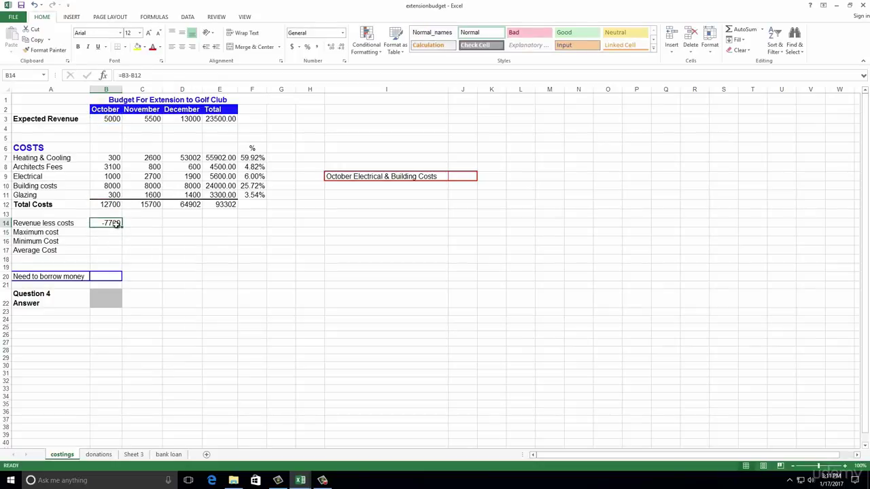
drag(122, 228, 229, 227)
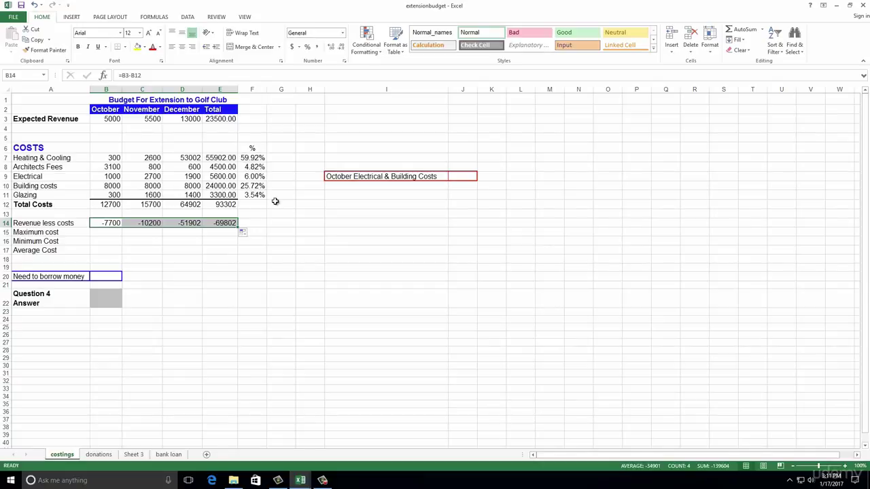
- Calculate October's maximum cost in B15 with =MAX(B7:B11) and copy the formula across to E15
click(107, 233)
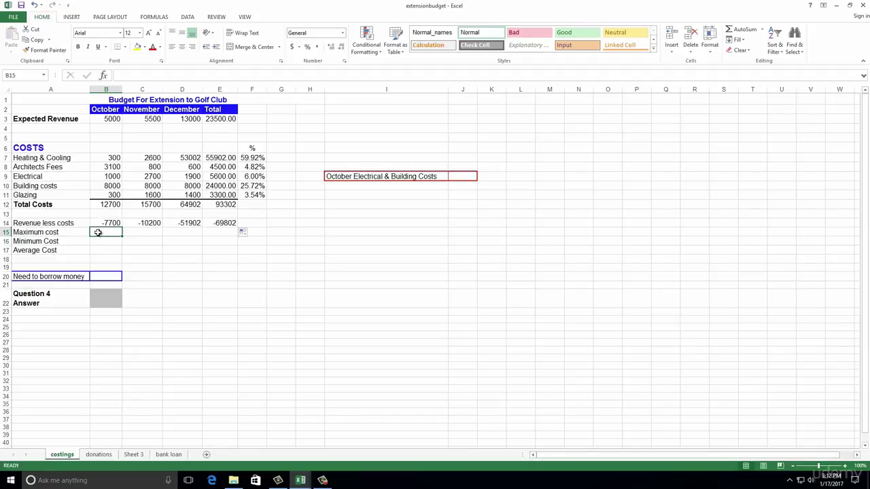
click(761, 29)
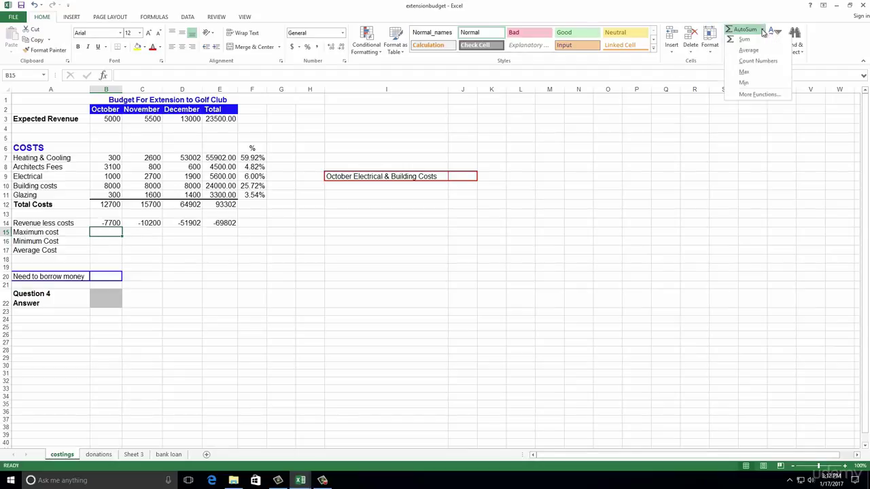
click(744, 73)
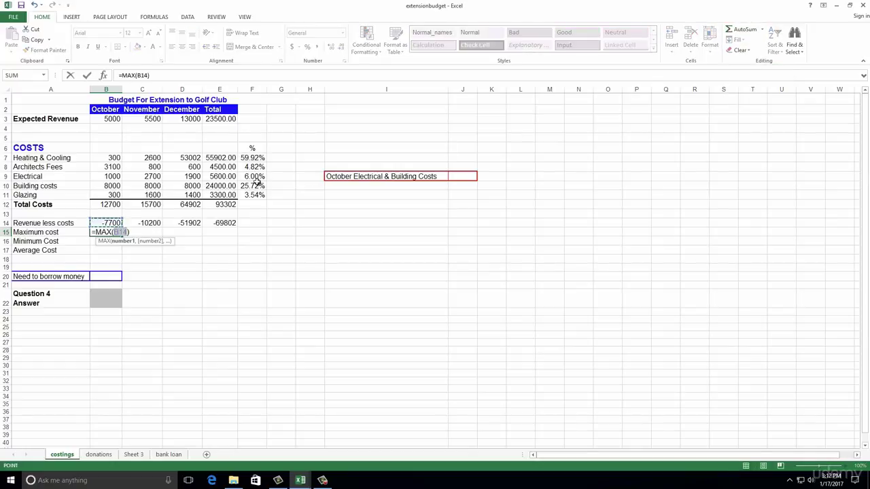
drag(113, 159, 113, 196)
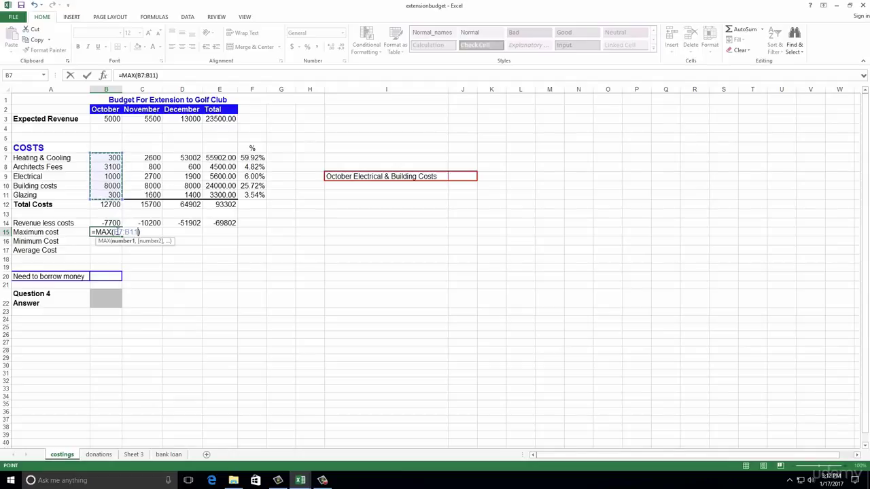
key(Return)
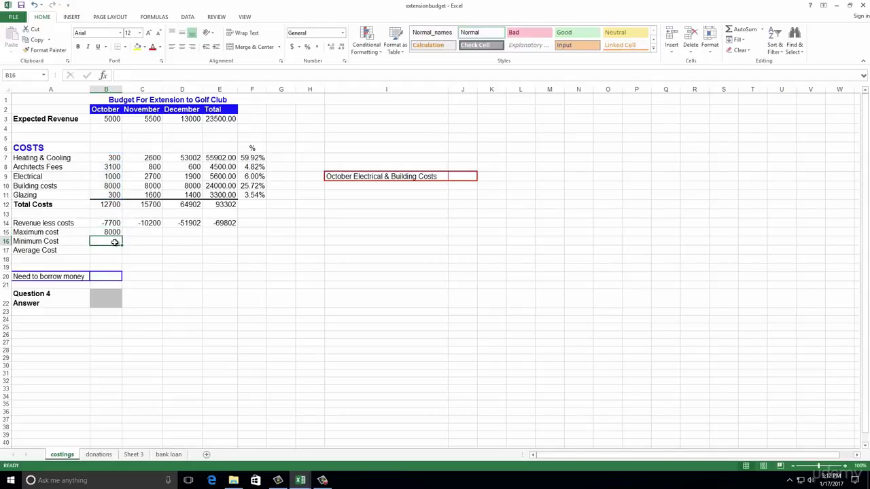
click(113, 232)
drag(122, 237, 227, 234)
- Calculate October's minimum cost in B16 with =MIN(B7:B11) and copy the formula across to E16
click(107, 242)
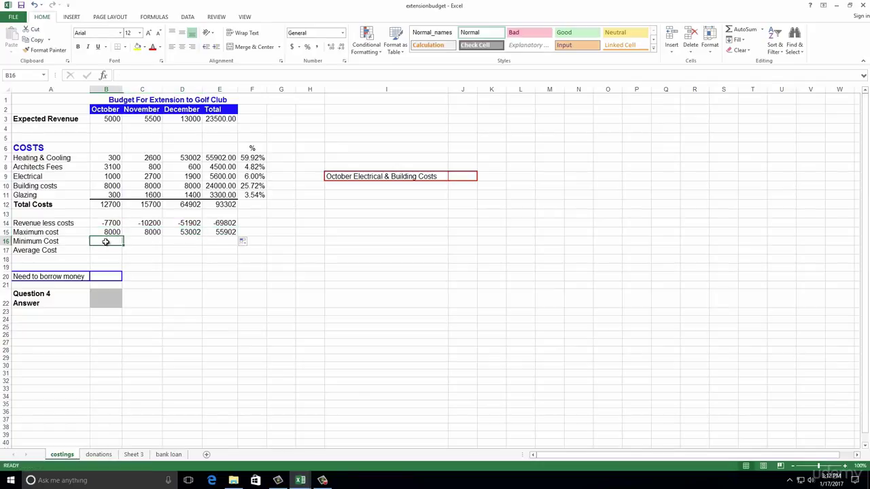
click(762, 30)
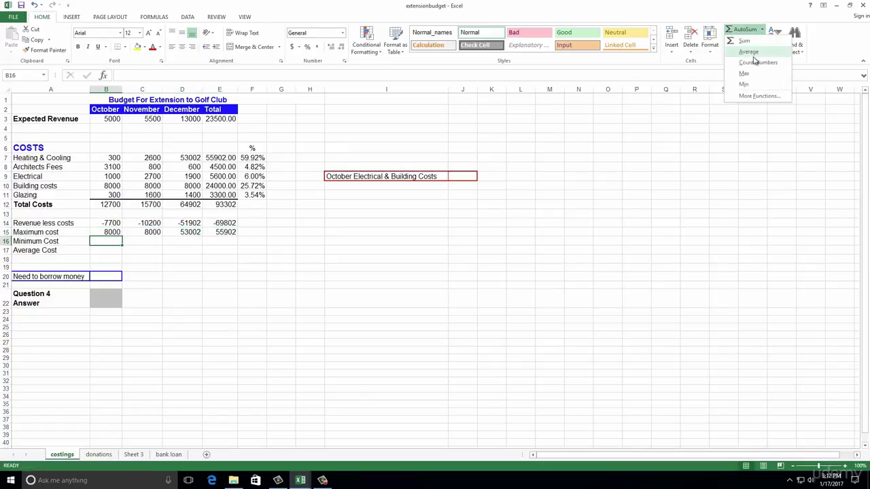
click(745, 84)
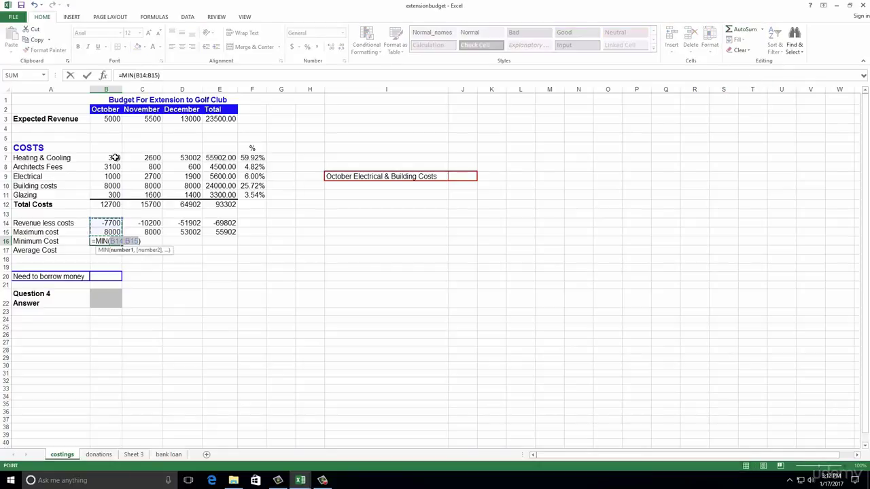
drag(111, 158, 113, 196)
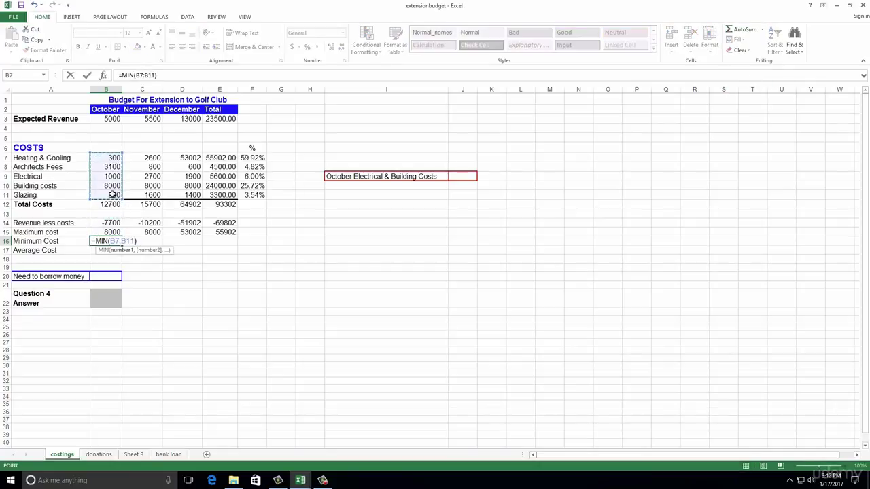
key(Return)
click(117, 241)
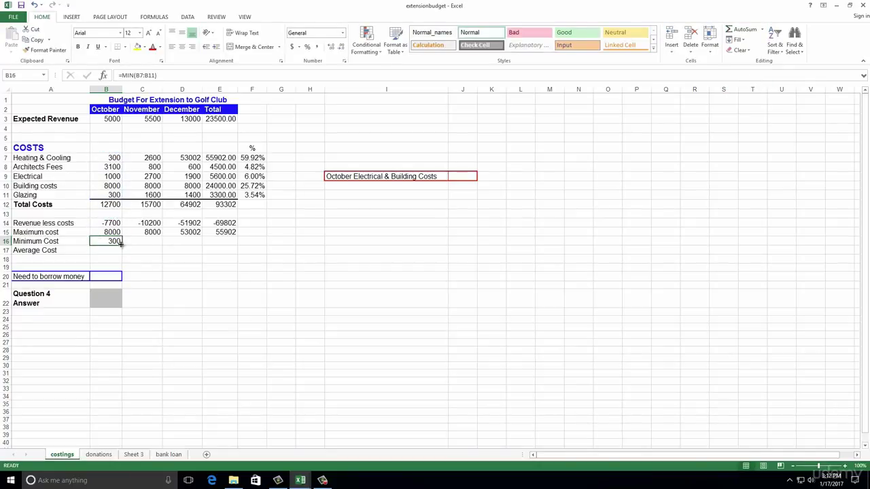
drag(120, 244, 227, 245)
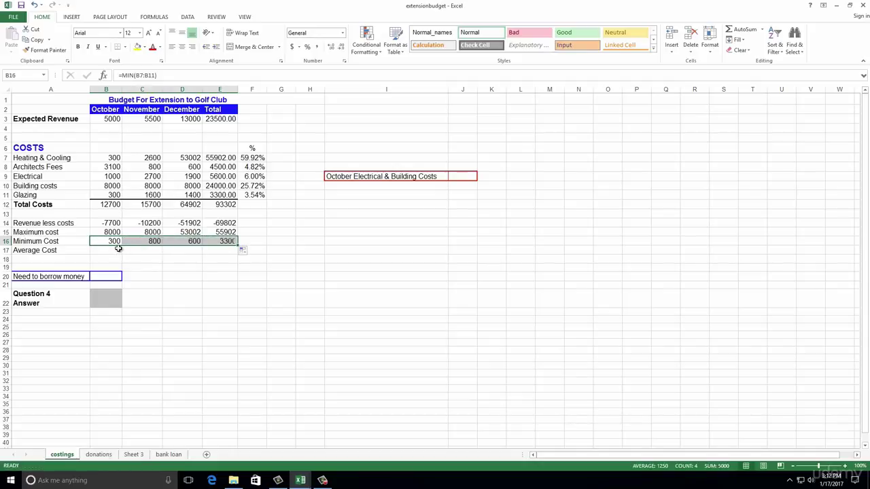
- Calculate October's average cost in B17 with =AVERAGE(B7:B11) and copy the formula across to E17
click(103, 250)
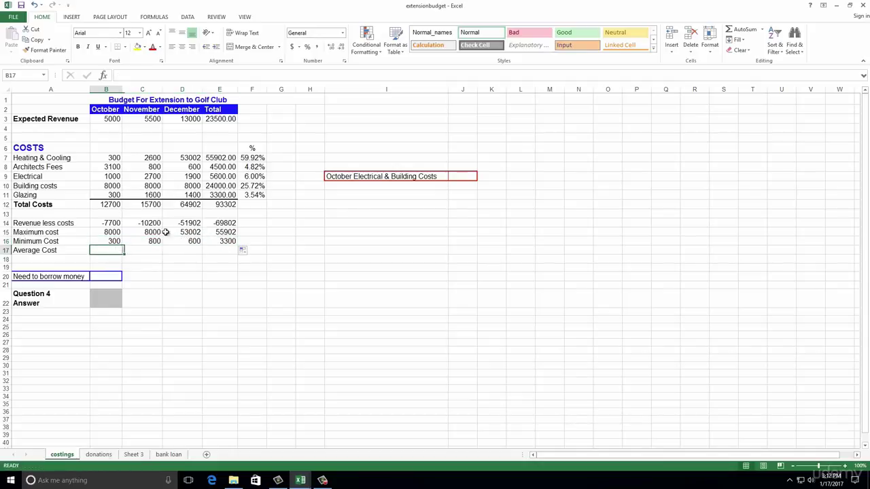
click(762, 30)
click(758, 52)
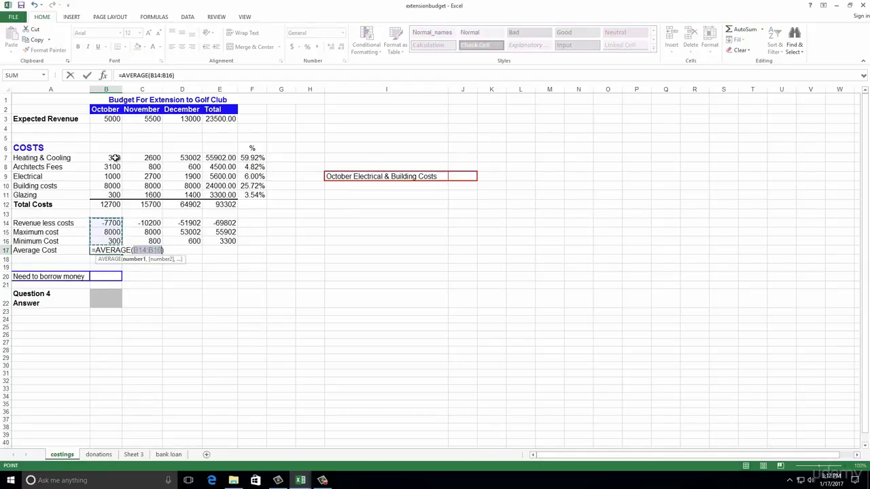
drag(116, 158, 114, 195)
key(Return)
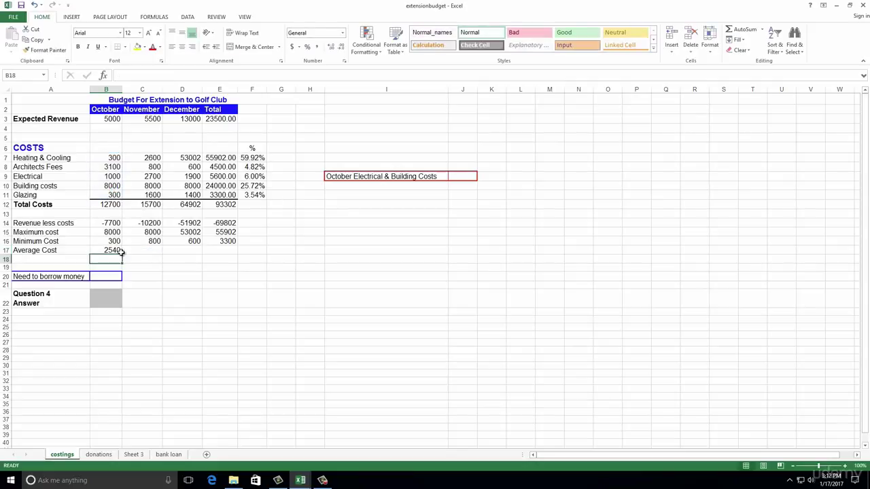
click(119, 252)
drag(122, 255, 232, 256)
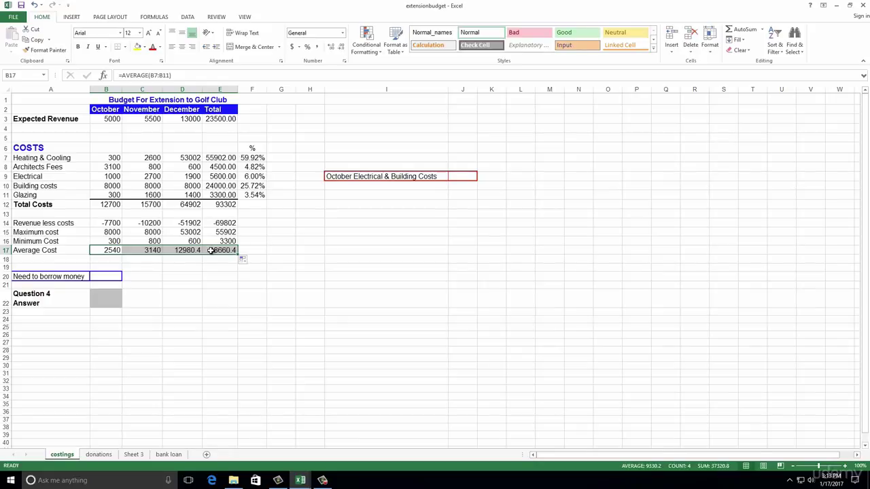
- Enter the formula =b7+b9 in J9 for October Electrical & Building Costs
click(460, 177)
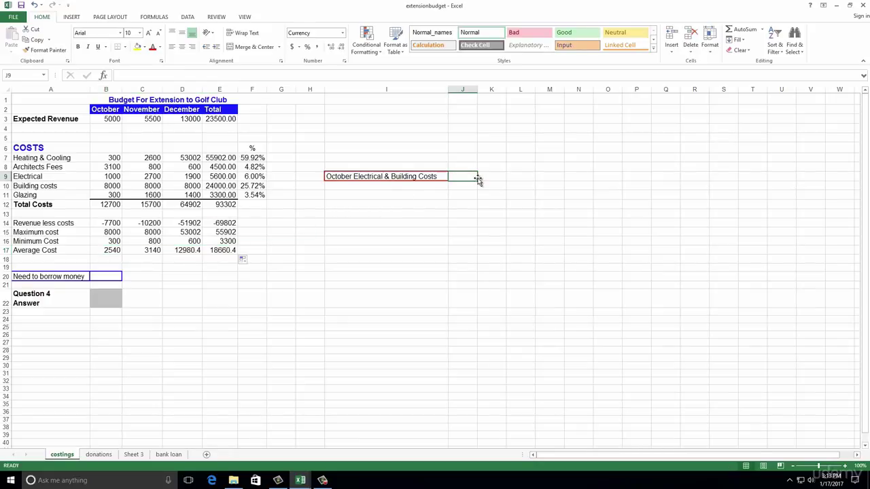
text(=)
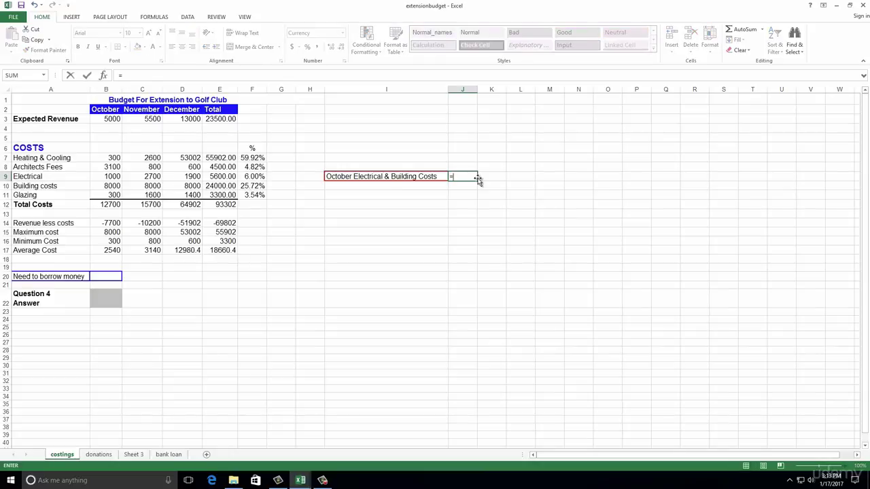
text(b7+b9)
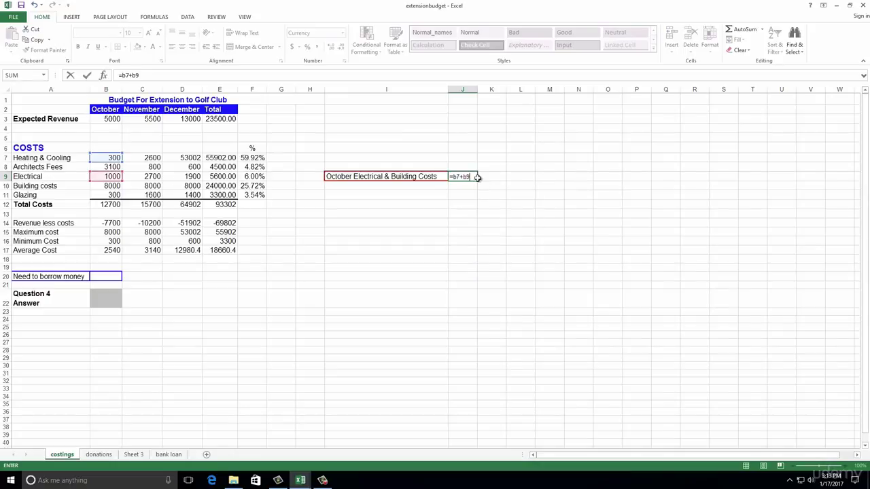
key(Return)
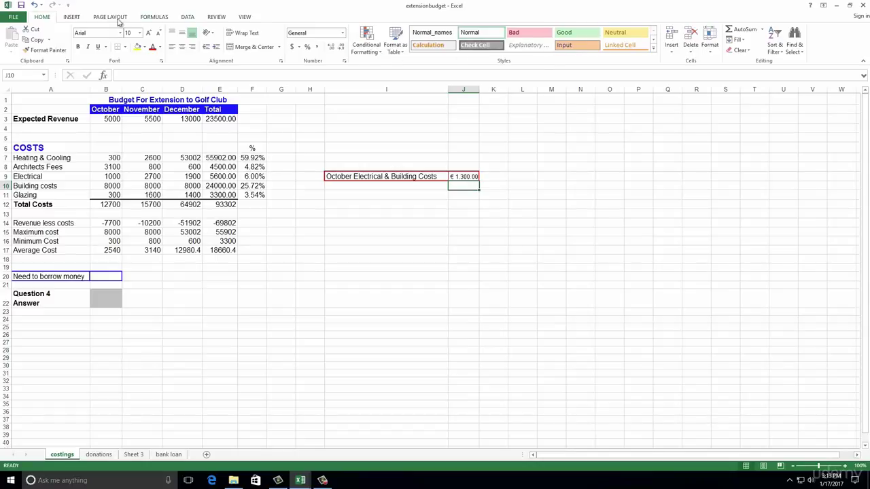
- Add a text box over about J14:R22 with three lines: "test C14 <0", "value if true Yes" and "value No"
click(72, 17)
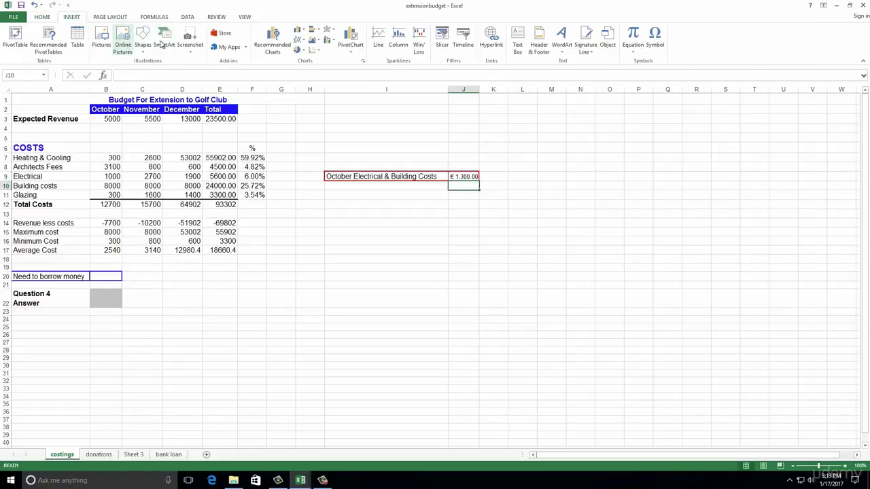
click(517, 40)
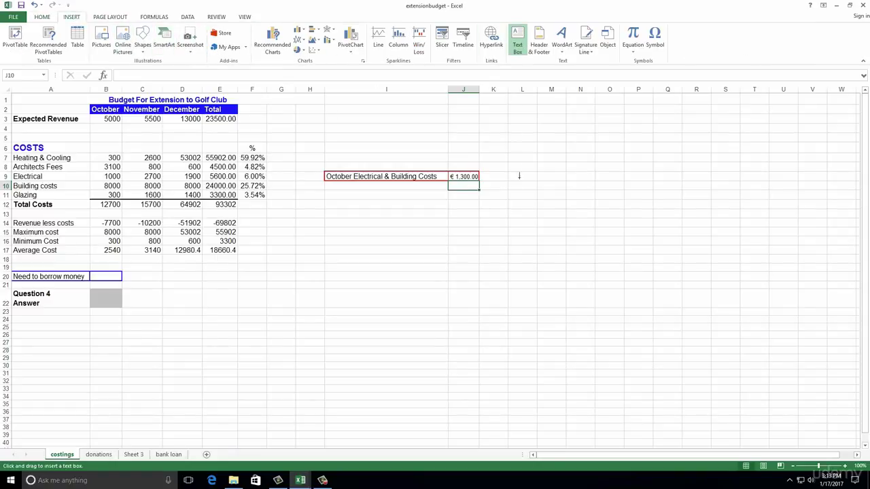
mouse_move(461, 225)
mouse_down()
mouse_move(663, 289)
mouse_move(693, 311)
mouse_up()
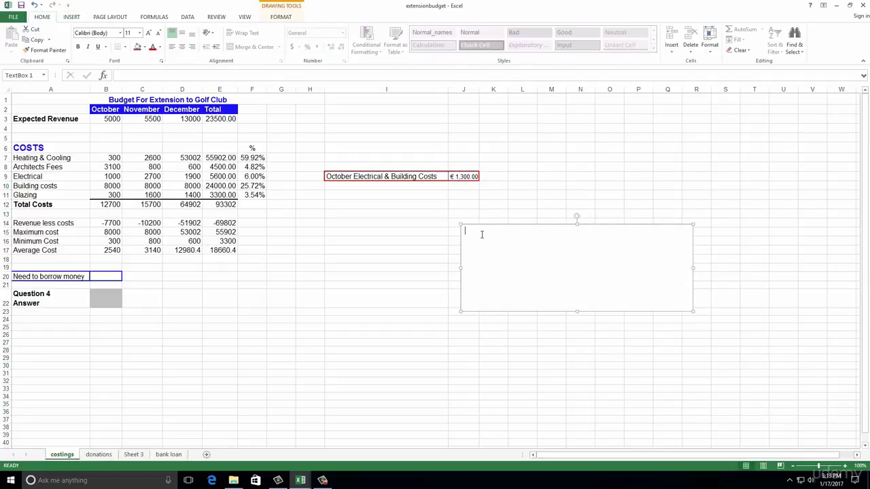
text(test )
text(value if)
text( true )
text(value)
click(485, 231)
text(C14 <0 value if true Yes value No)
- Remove the labels from the text box lines, keeping only "C14 <0", "Yes" and "No"
double_click(484, 248)
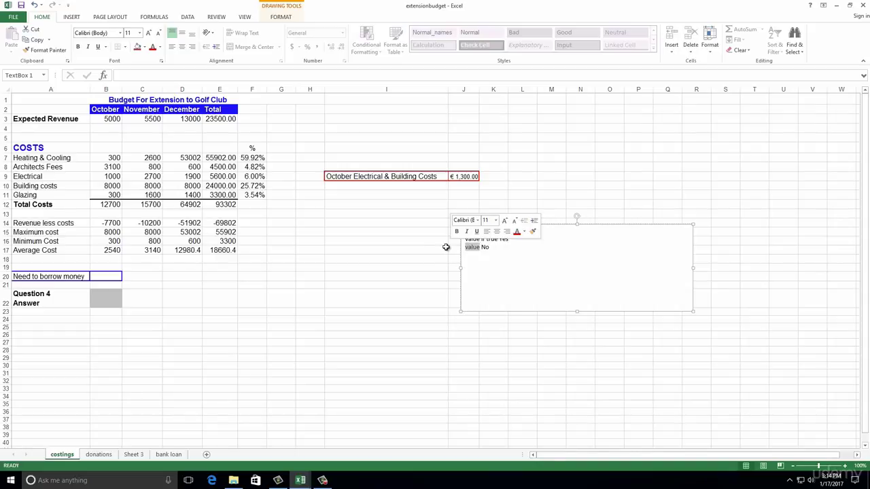
click(497, 251)
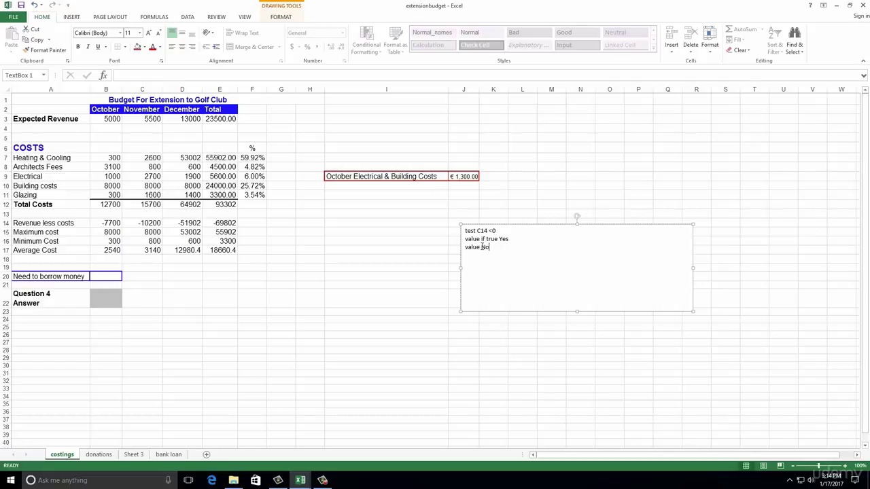
drag(481, 247, 463, 247)
key(BackSpace)
click(487, 239)
key(shift+Home)
key(BackSpace)
drag(479, 231, 461, 231)
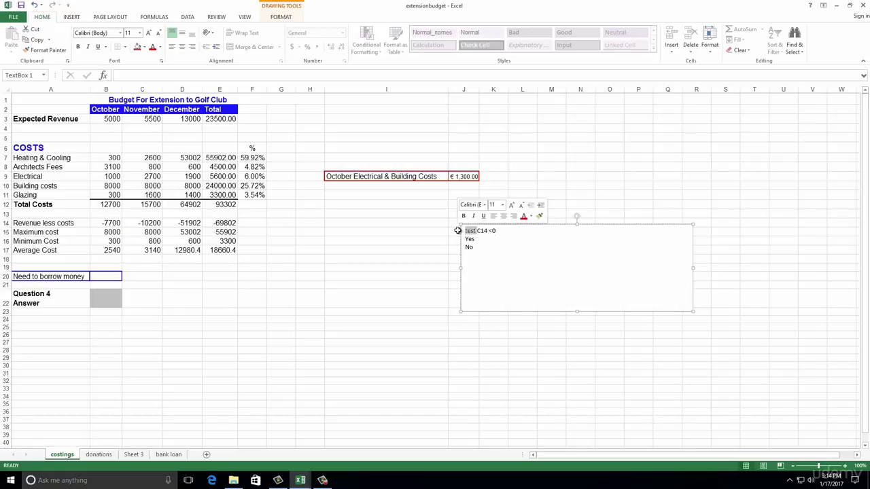
key(BackSpace)
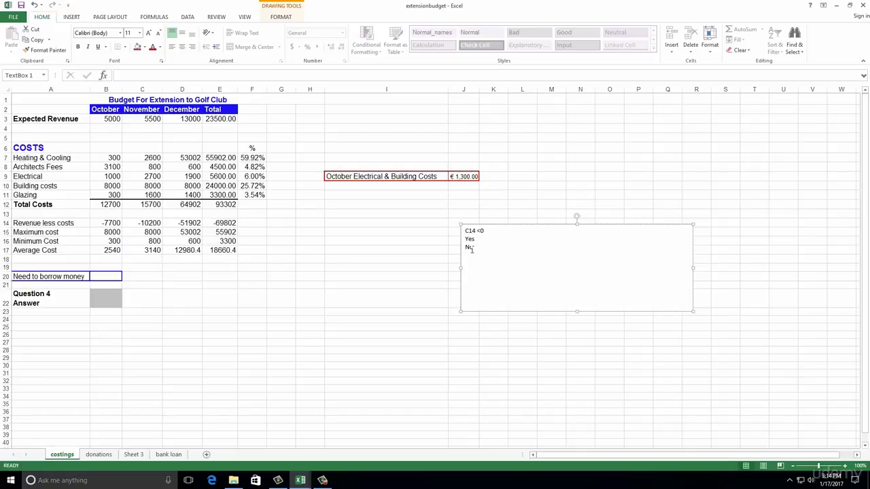
- Search for the "if" function and insert IF into the Need to borrow money cell B20
click(112, 275)
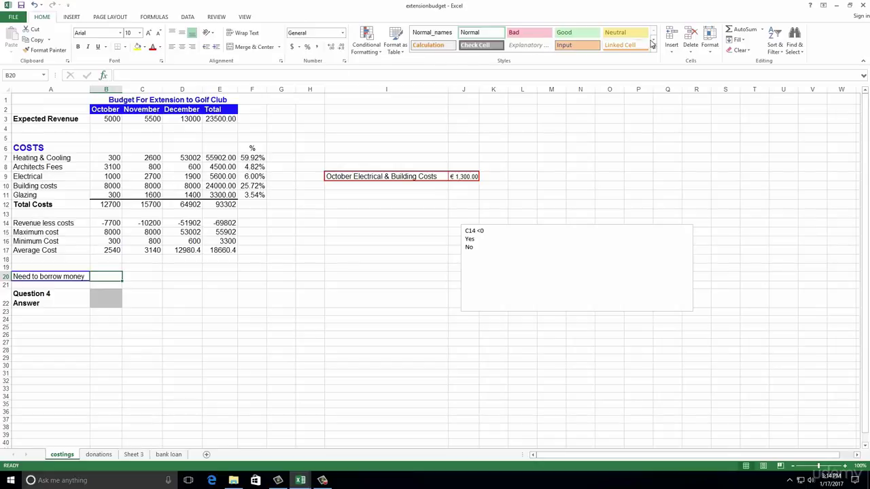
click(764, 30)
click(755, 97)
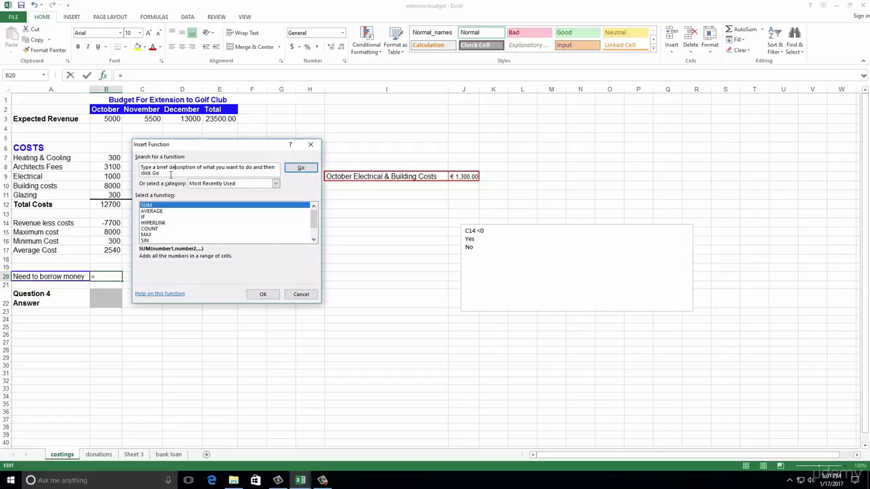
click(140, 168)
text(if)
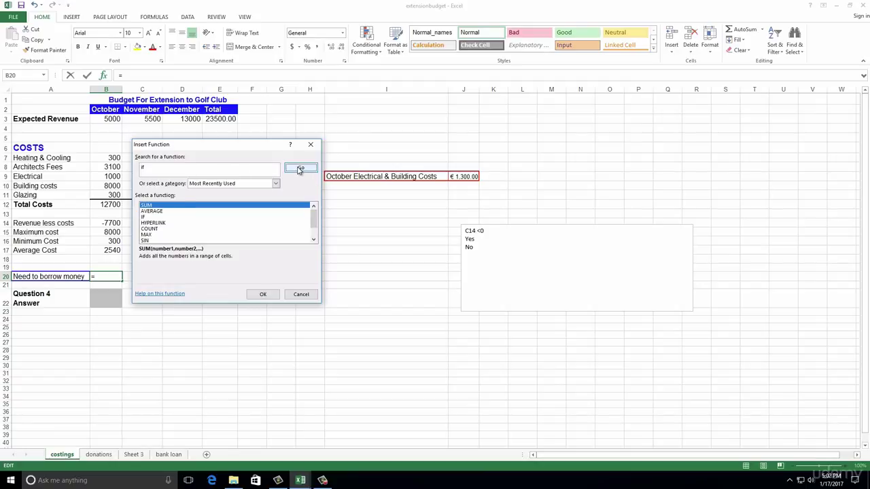
click(299, 170)
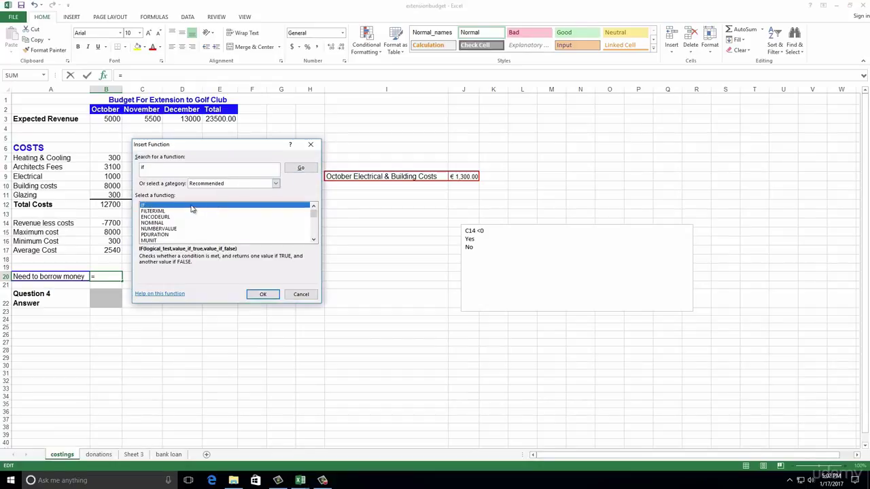
click(264, 294)
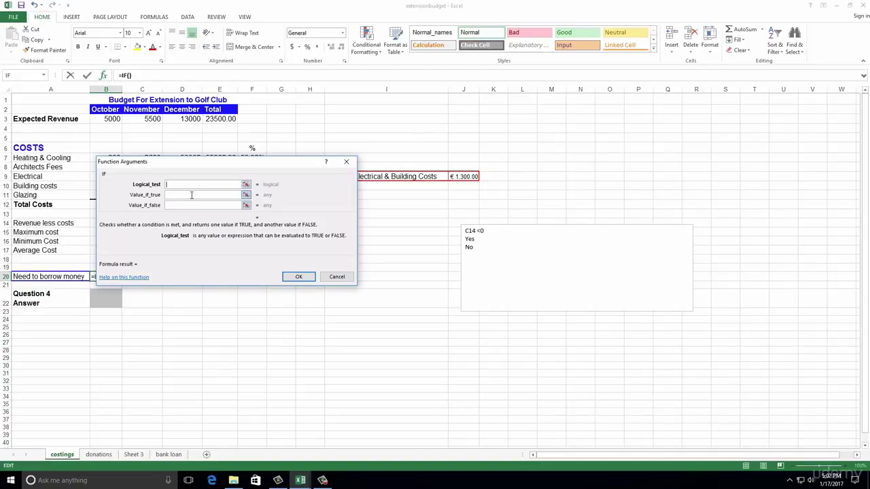
click(485, 231)
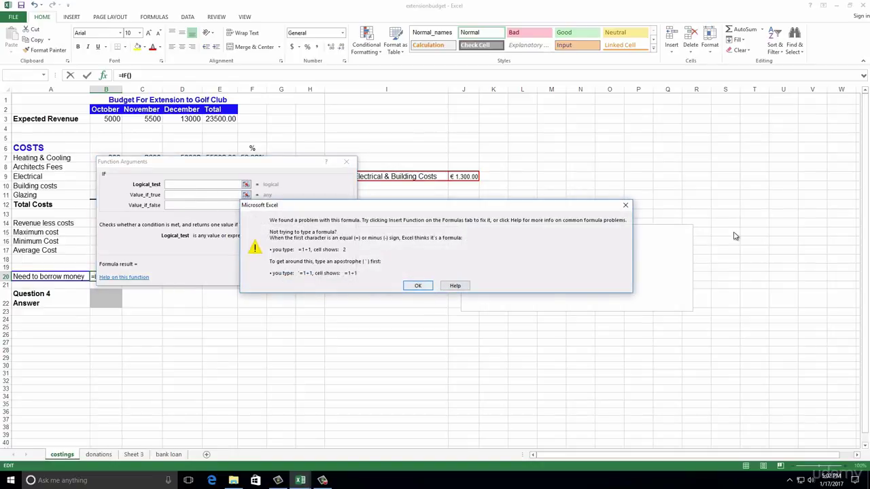
click(624, 205)
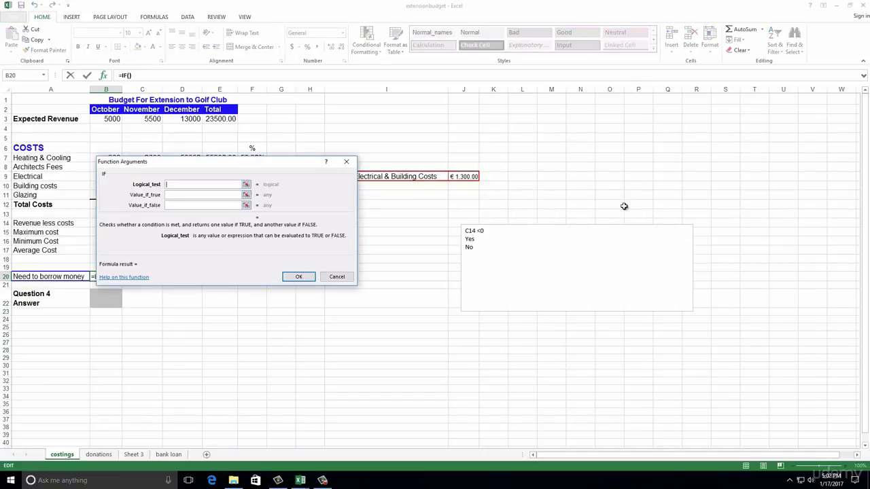
click(197, 194)
click(197, 205)
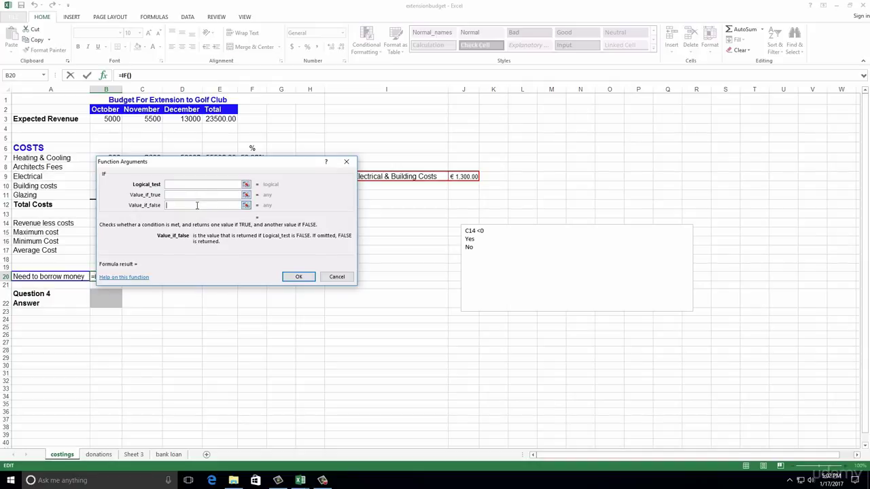
click(197, 184)
click(488, 237)
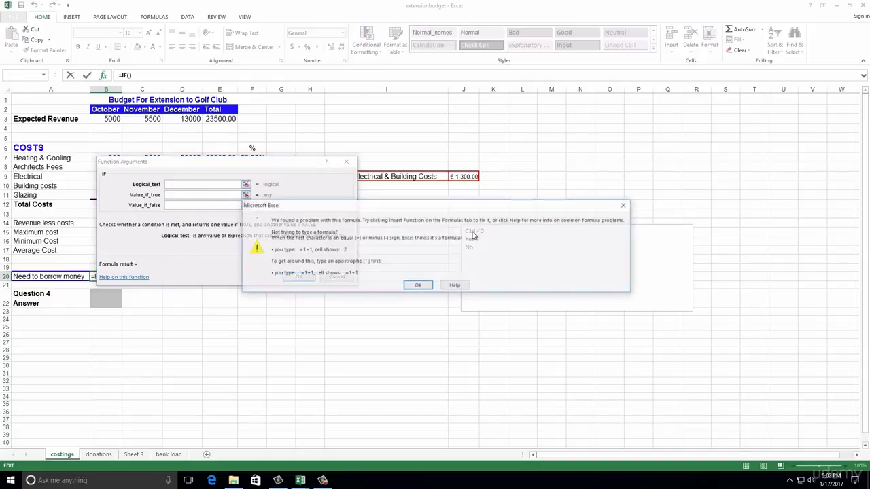
click(625, 206)
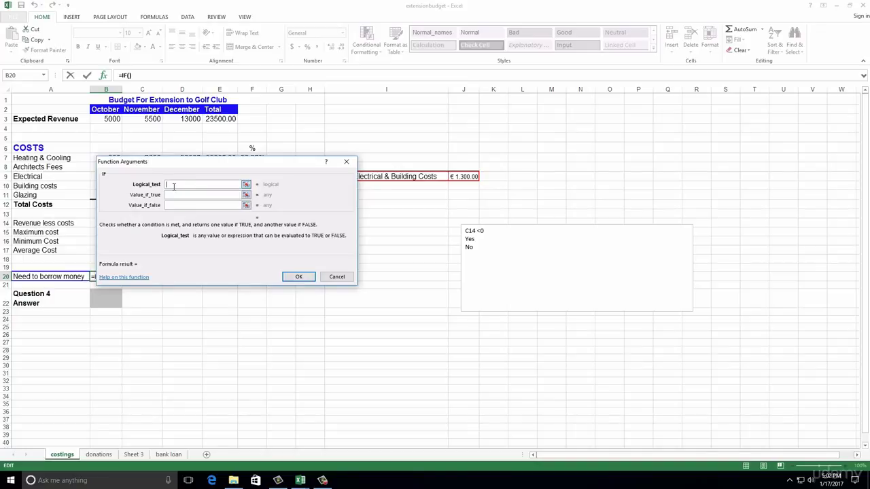
- Complete the IF function with the test C14<0, returning "yes" if true and "no" if false
text(C14<0)
click(174, 195)
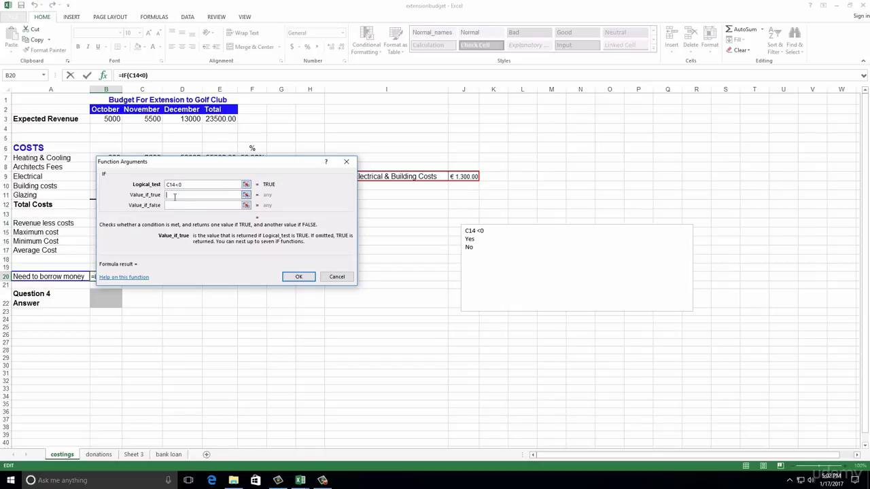
text(yes)
click(196, 204)
text(no)
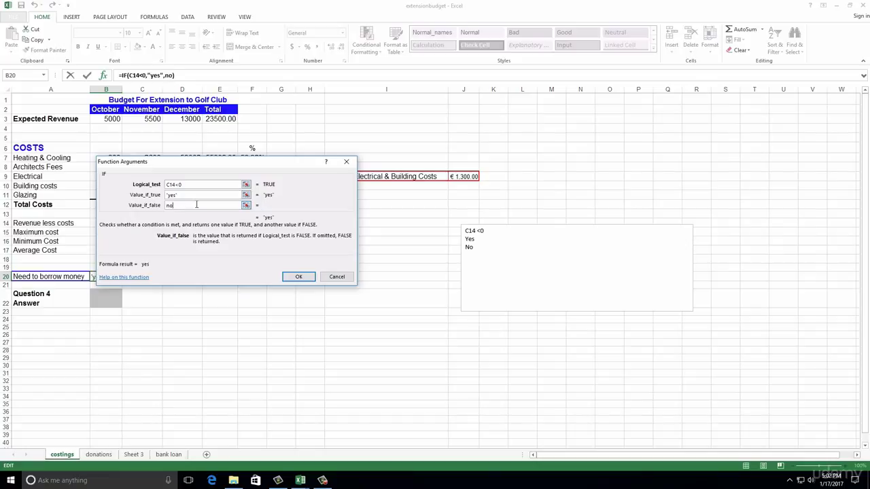
click(289, 276)
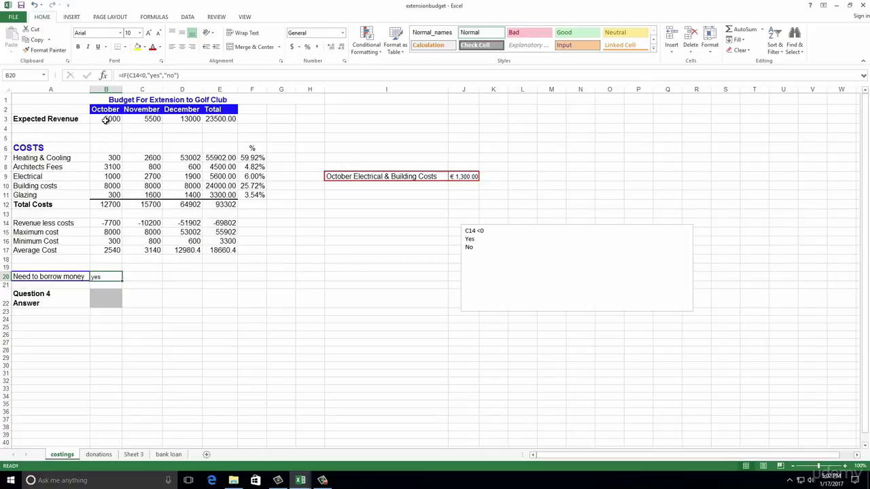
- Give the budget figures in B3:E17 a Currency number format with 0 decimal places
drag(105, 119, 229, 251)
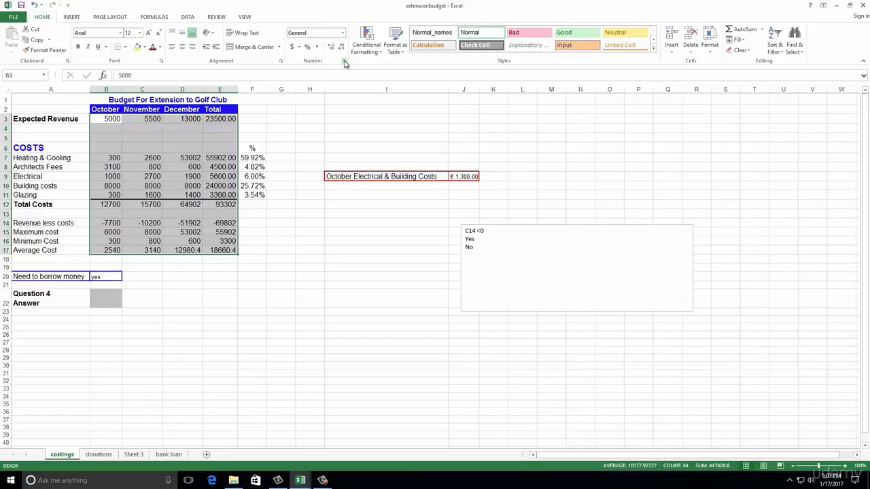
click(344, 62)
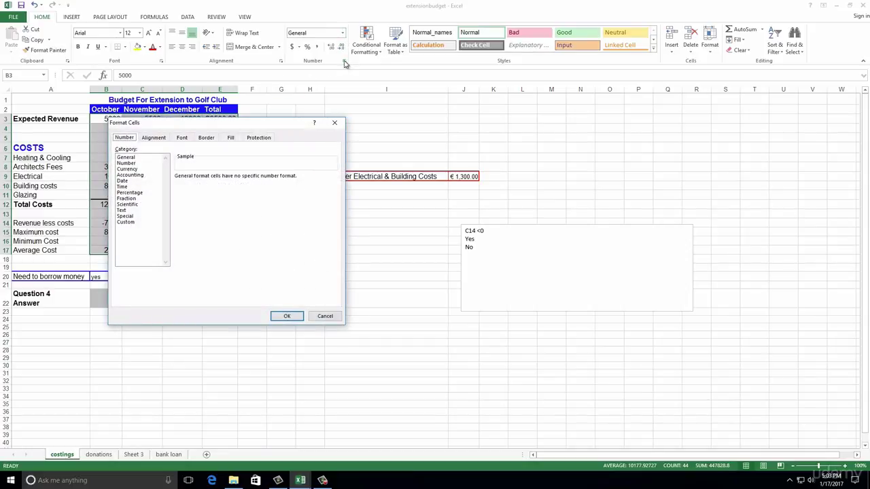
click(139, 169)
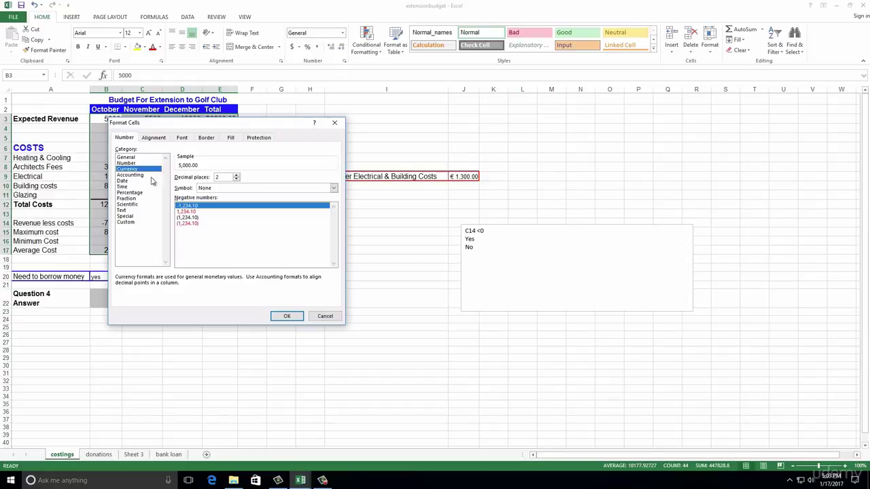
click(236, 180)
click(236, 179)
- Choose the € English (Ireland) currency symbol for B3:E17 and apply the format
click(230, 189)
scroll(224, 210, down, 12)
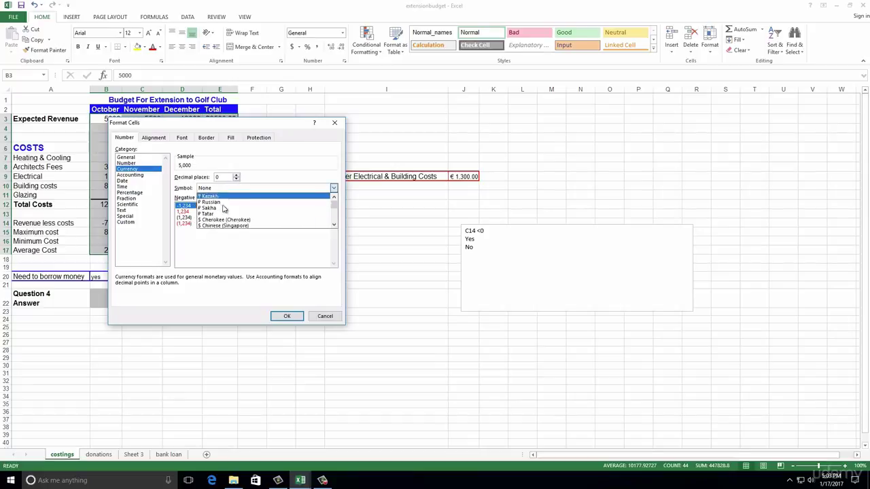
scroll(224, 213, down, 3)
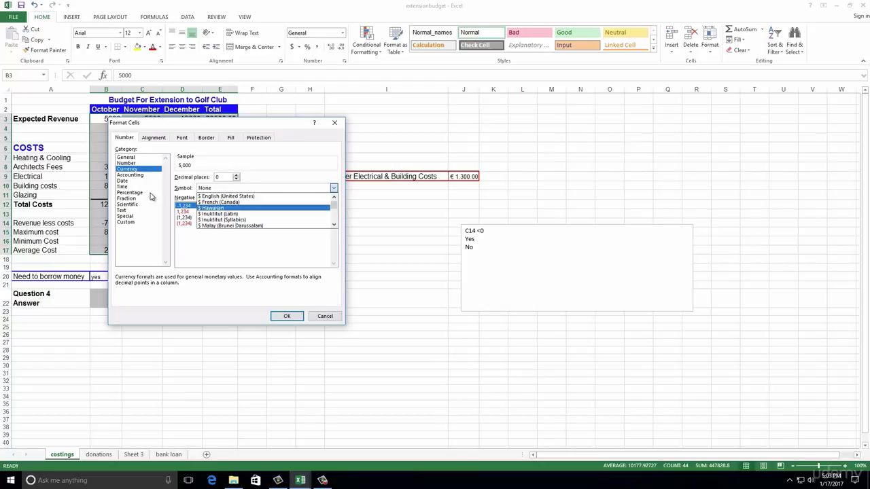
scroll(219, 215, down, 8)
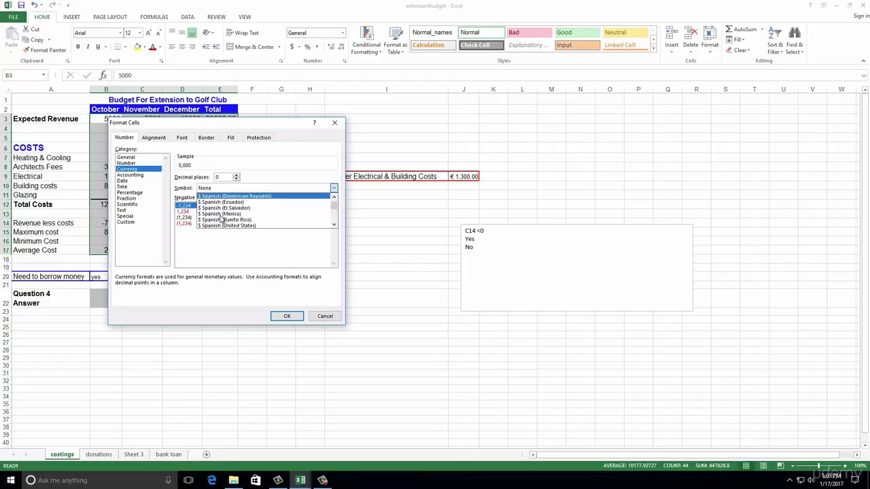
scroll(222, 218, down, 6)
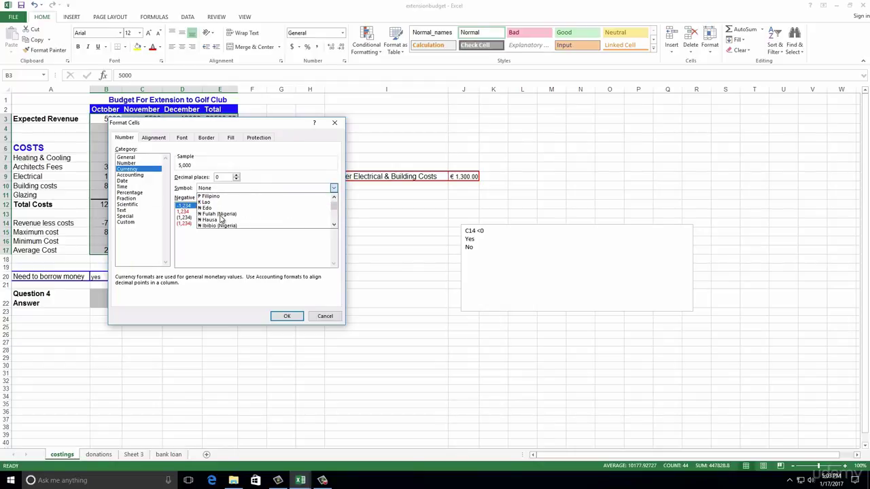
scroll(220, 218, down, 3)
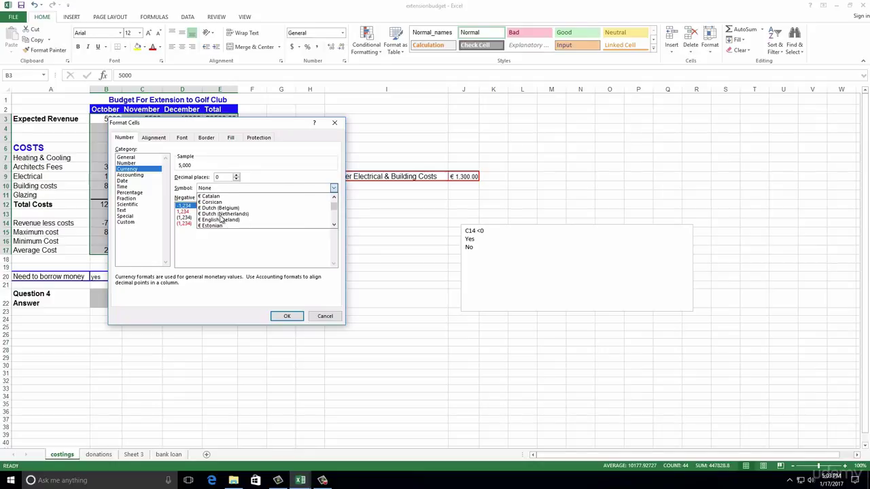
click(216, 215)
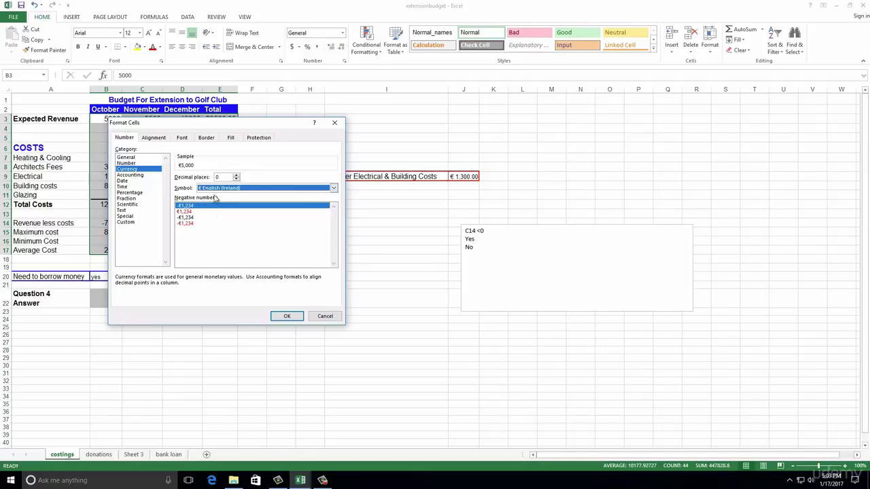
click(284, 315)
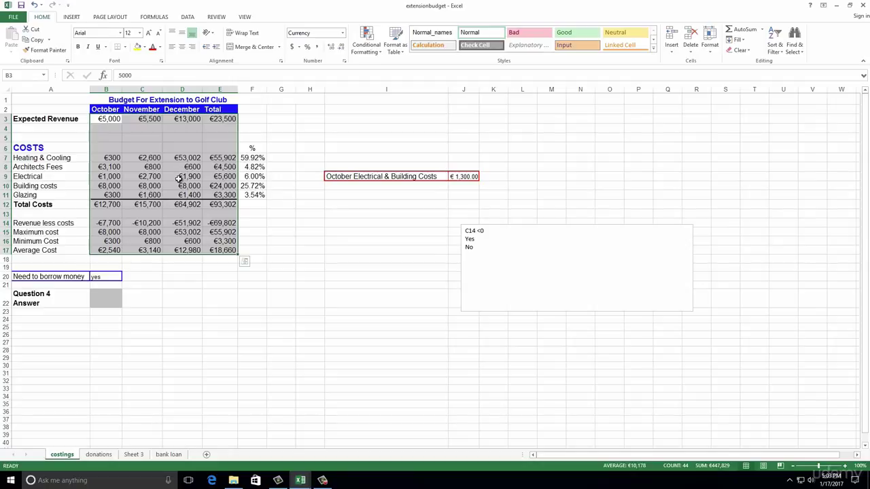
- Copy the COSTS heading's formatting to Revenue less costs in A14 and auto-fit the width of column A
click(52, 149)
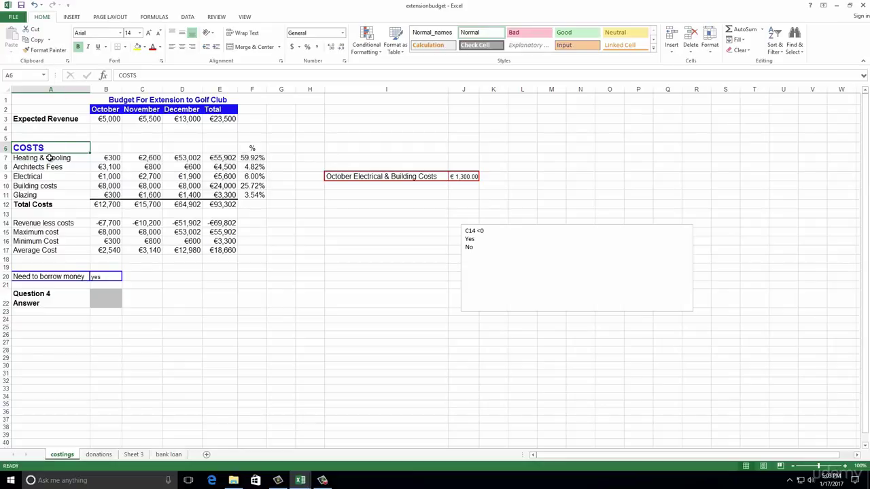
click(46, 51)
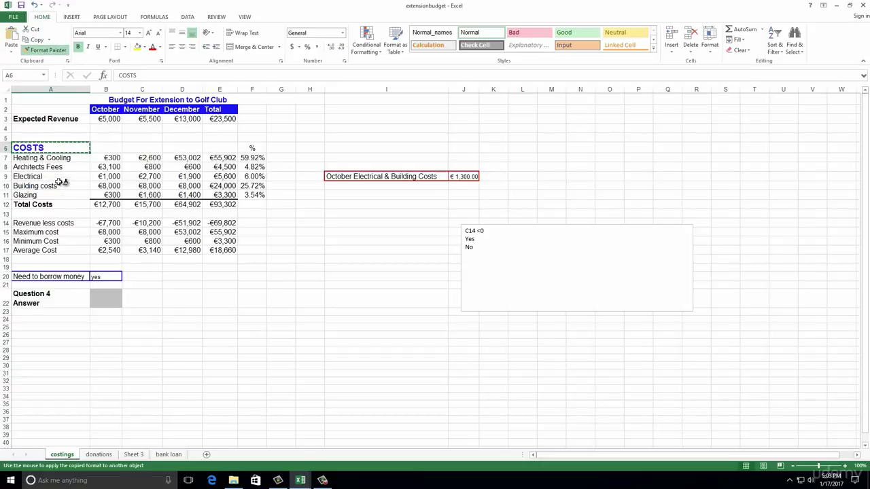
click(42, 223)
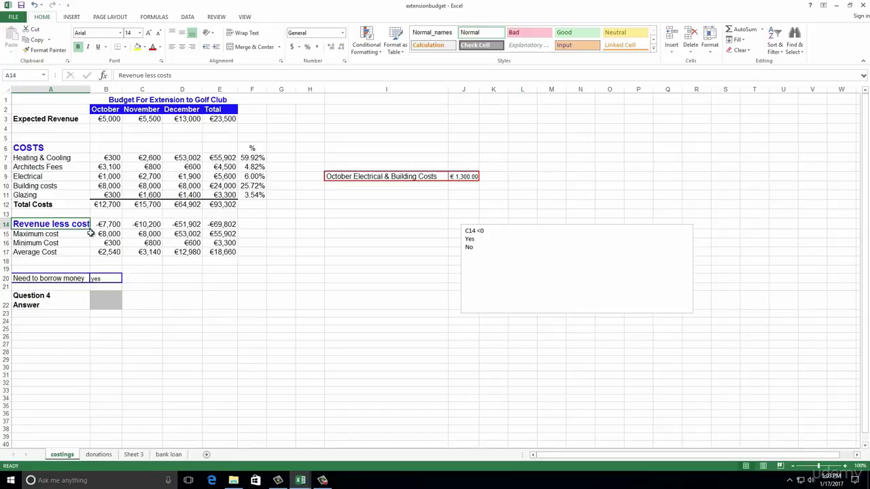
double_click(90, 89)
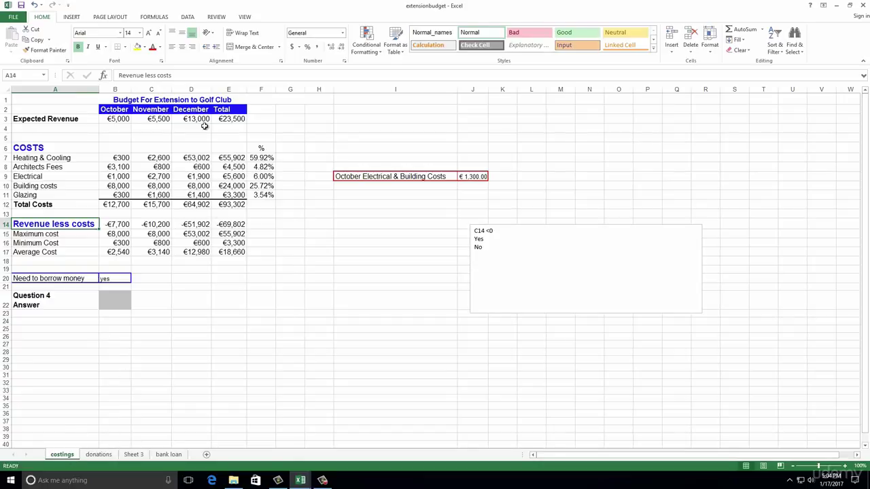
- Add a custom footer to the costings sheet with the sheet name in its right section
click(120, 19)
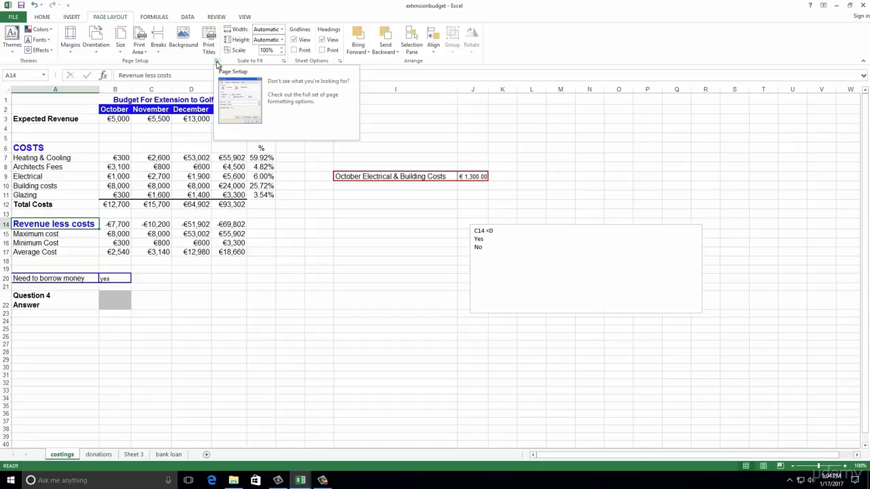
click(217, 62)
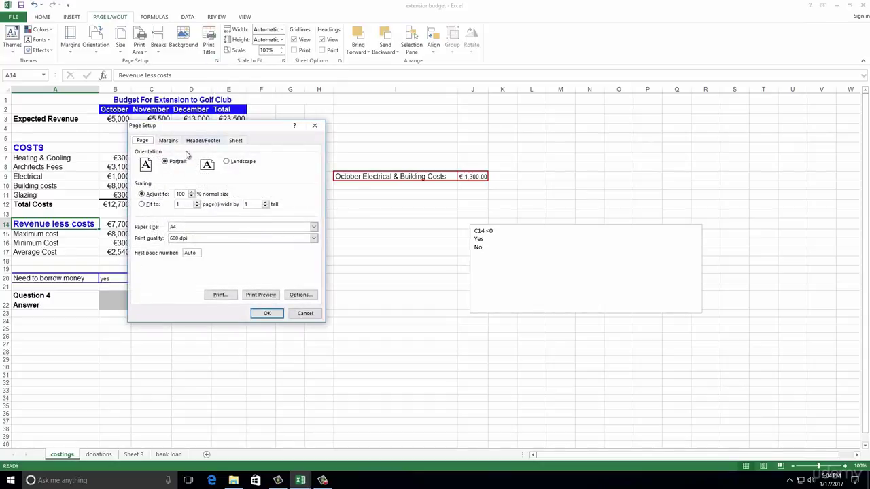
click(204, 140)
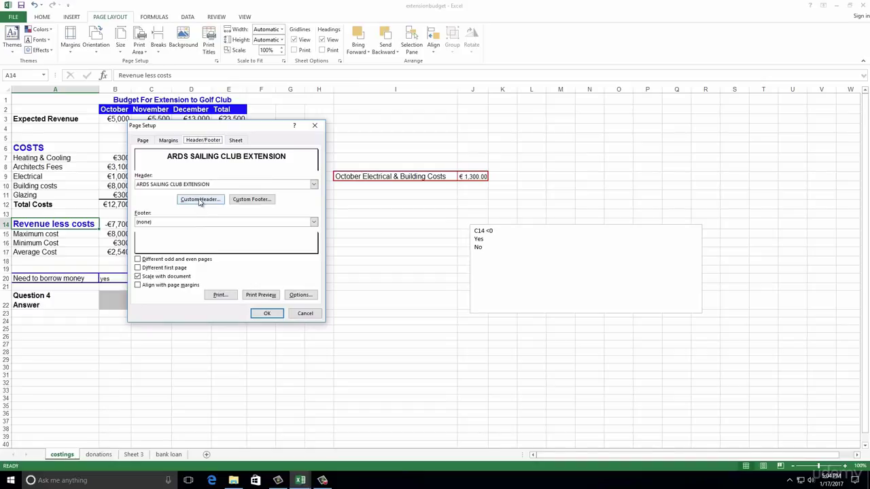
click(251, 199)
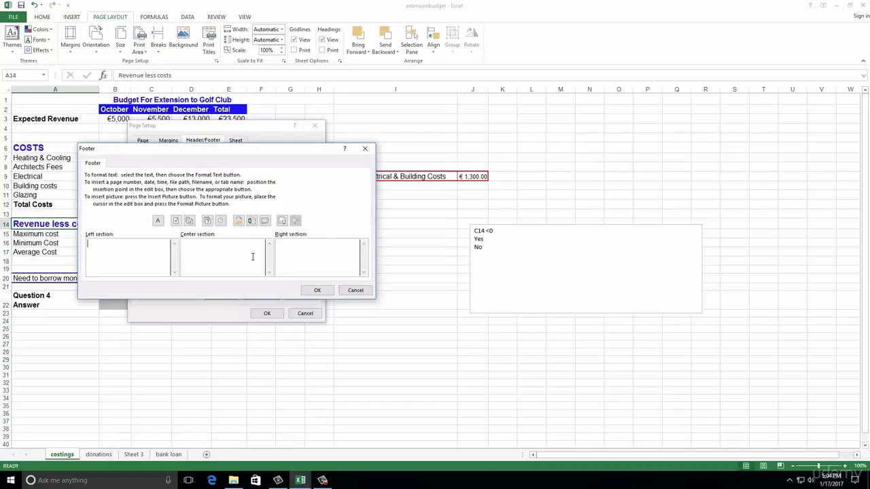
click(265, 222)
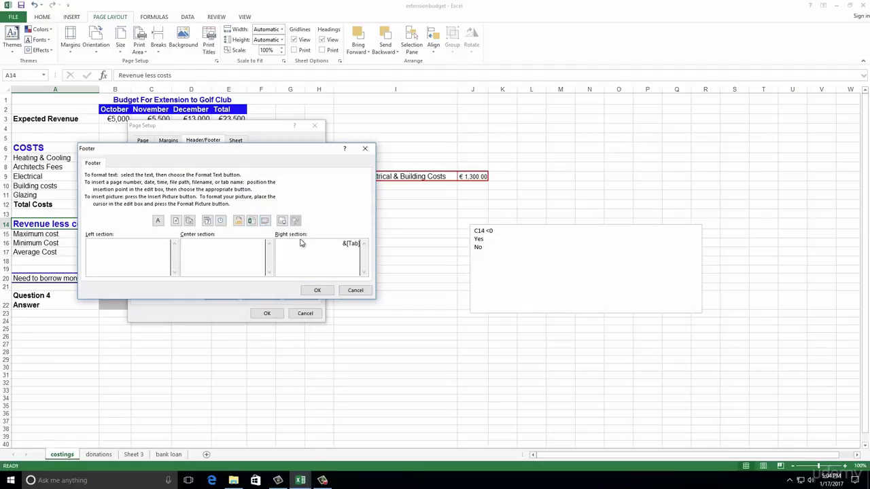
click(318, 291)
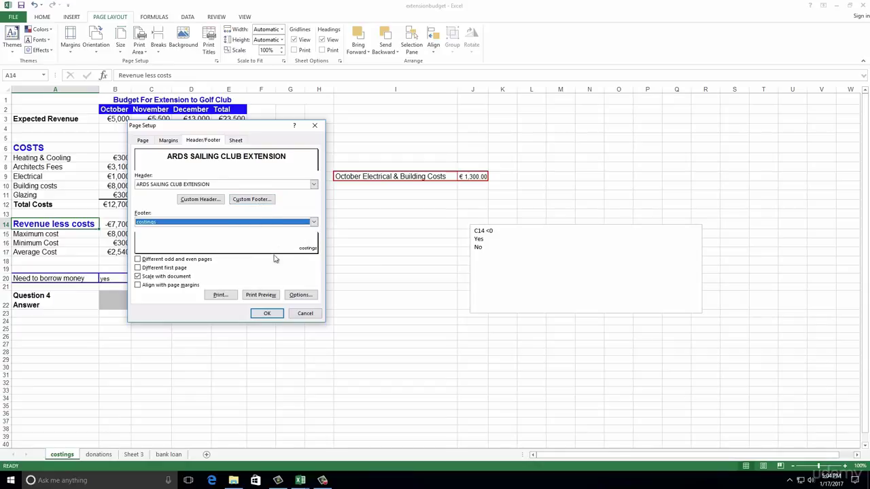
click(269, 314)
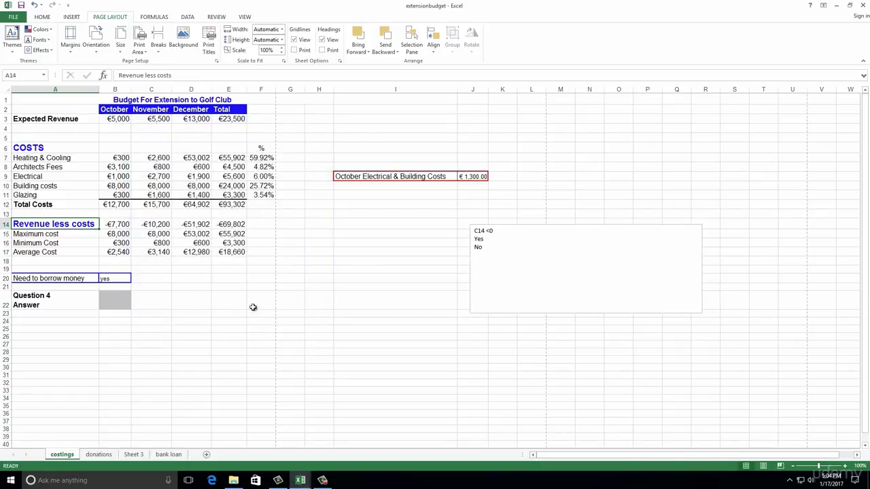
- Switch to the donations sheet and select all the donors' full names in A2:A135
click(99, 455)
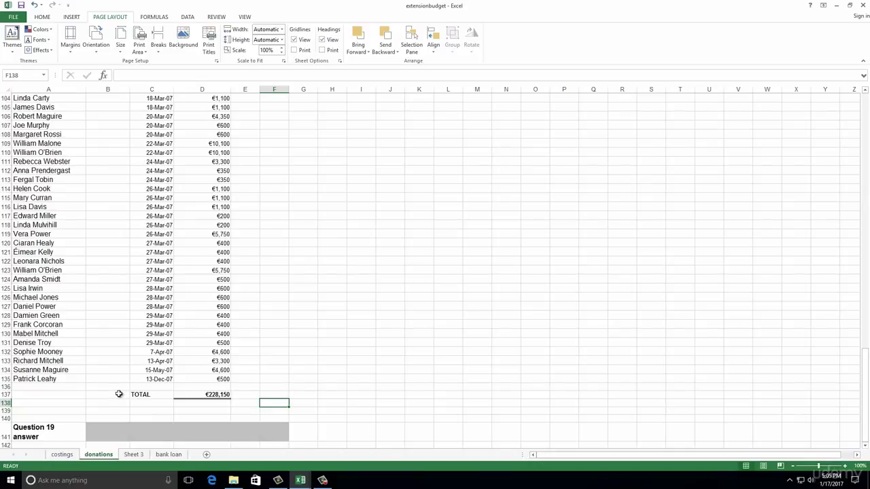
scroll(66, 301, up, 20)
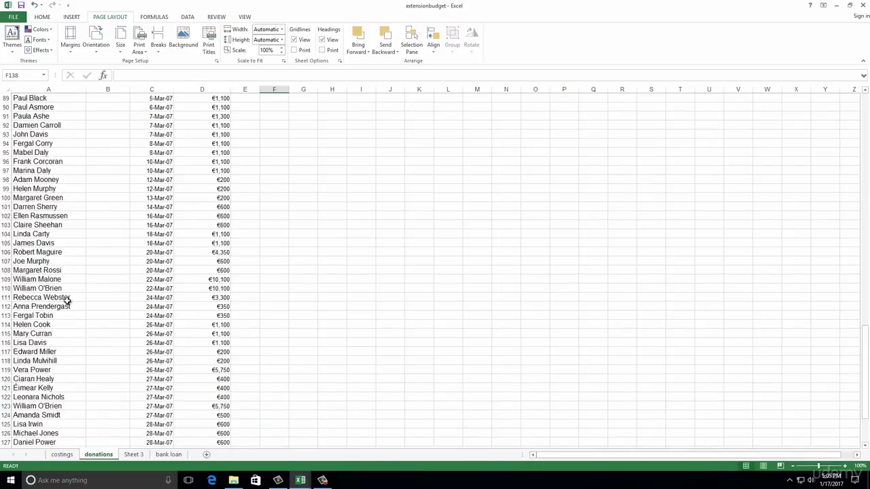
scroll(41, 197, up, 10)
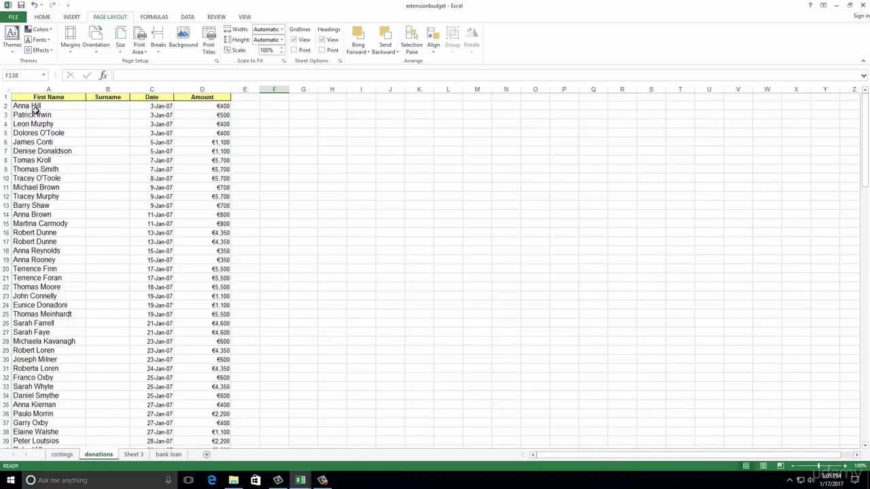
drag(35, 107, 37, 426)
scroll(68, 199, up, 20)
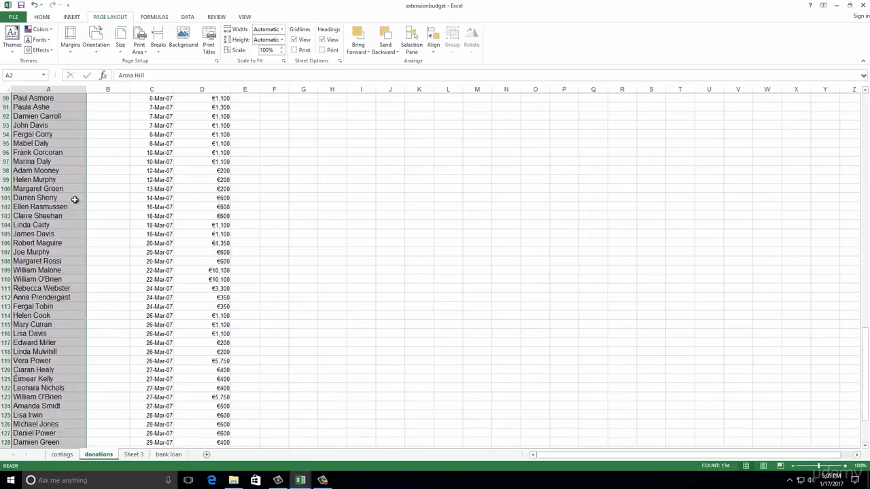
scroll(59, 199, up, 9)
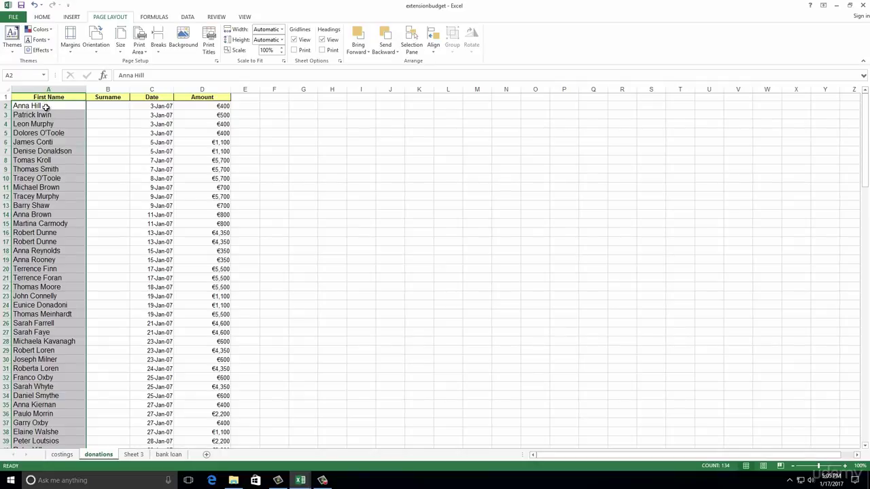
- Split the selected names into the First Name and Surname columns with Text to Columns, as delimited data with Space added as a delimiter
click(187, 17)
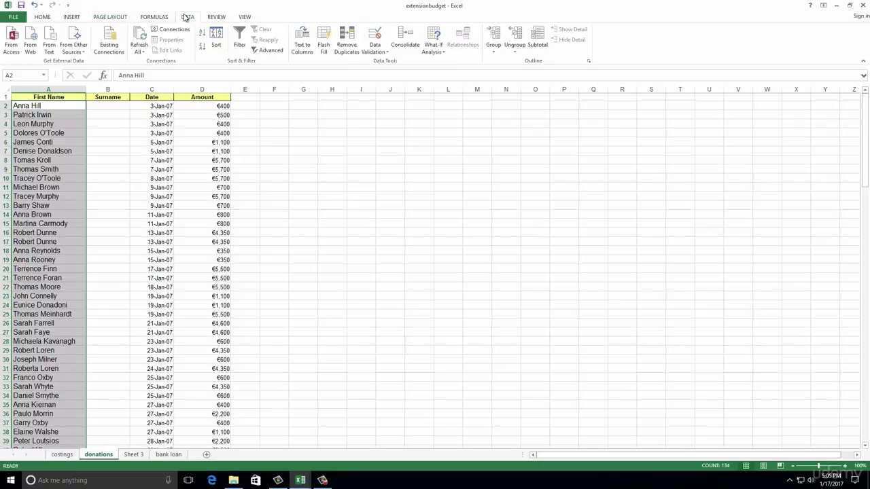
click(302, 42)
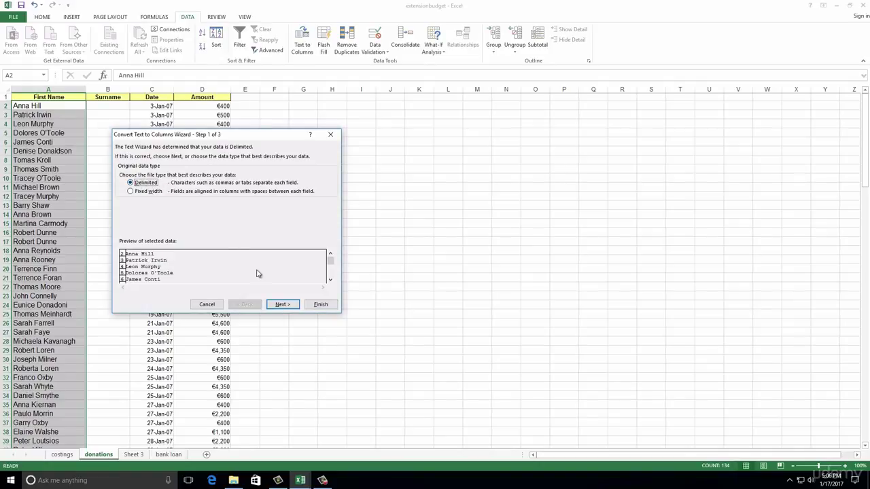
click(282, 305)
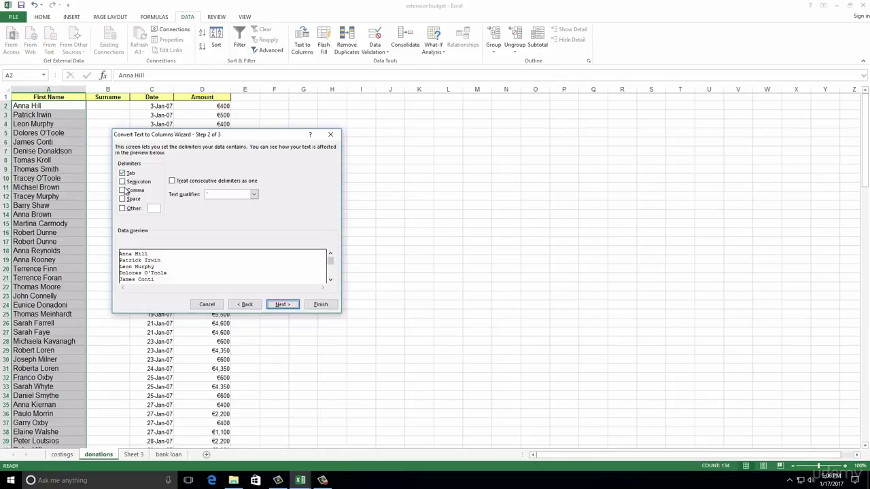
click(122, 199)
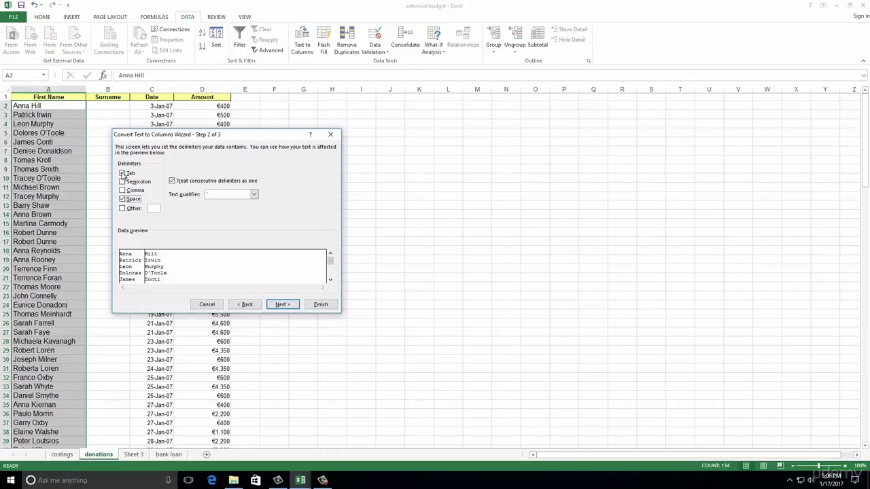
click(122, 173)
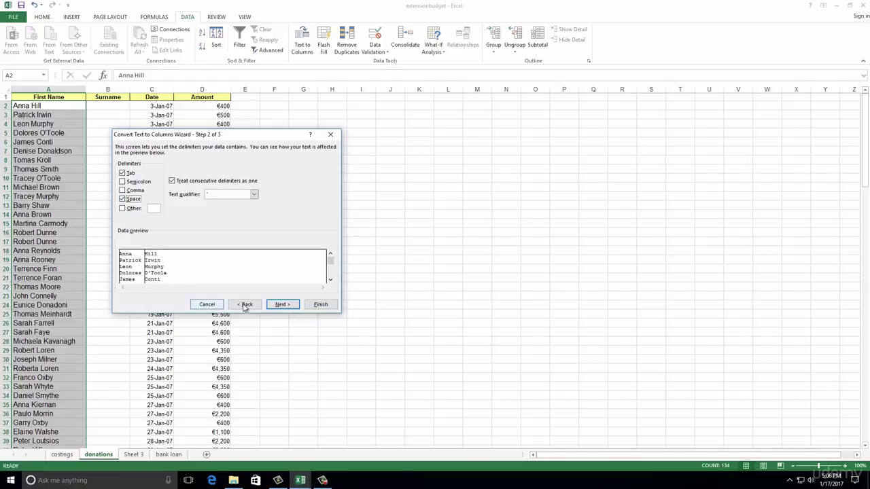
click(282, 304)
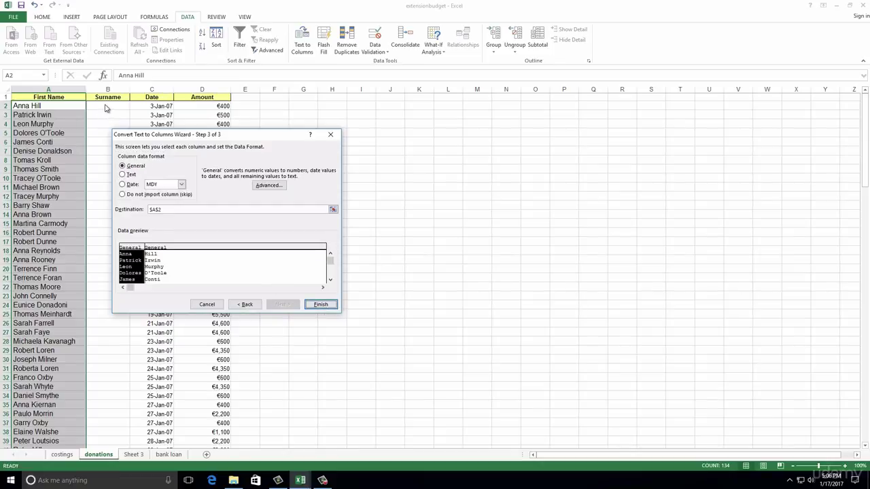
click(321, 304)
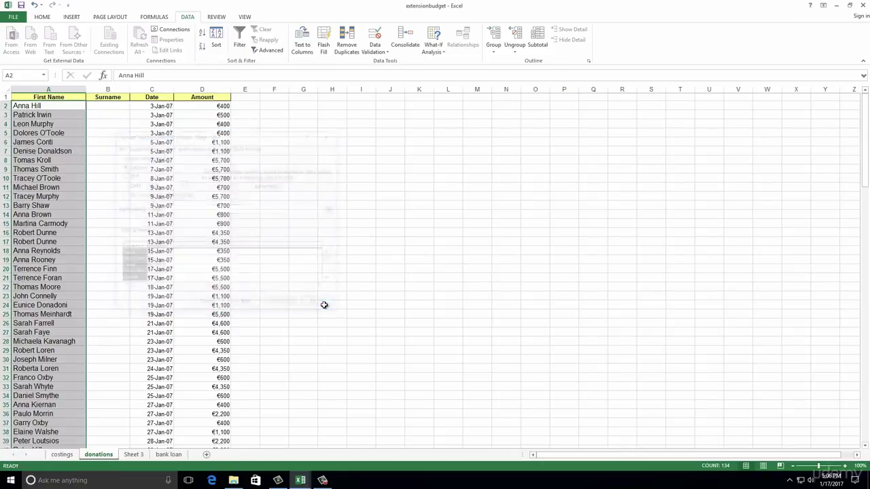
click(103, 106)
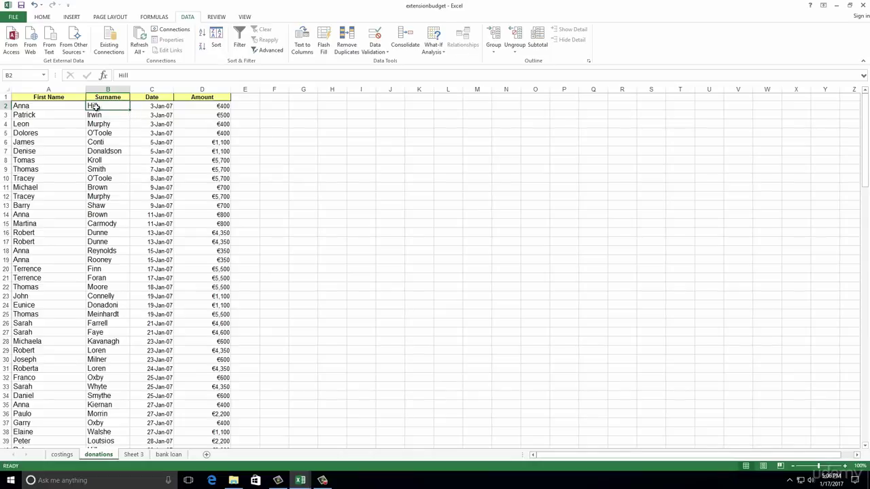
- Look through the donations list to check the split names and how the column headings behave further down
scroll(60, 113, down, 3)
scroll(60, 114, up, 2)
scroll(59, 113, down, 5)
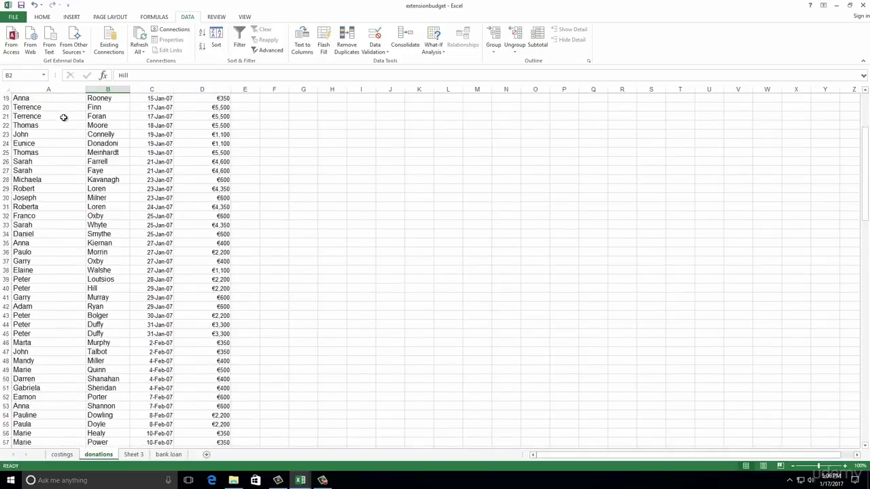
scroll(63, 116, up, 5)
scroll(64, 116, down, 1)
scroll(65, 119, up, 2)
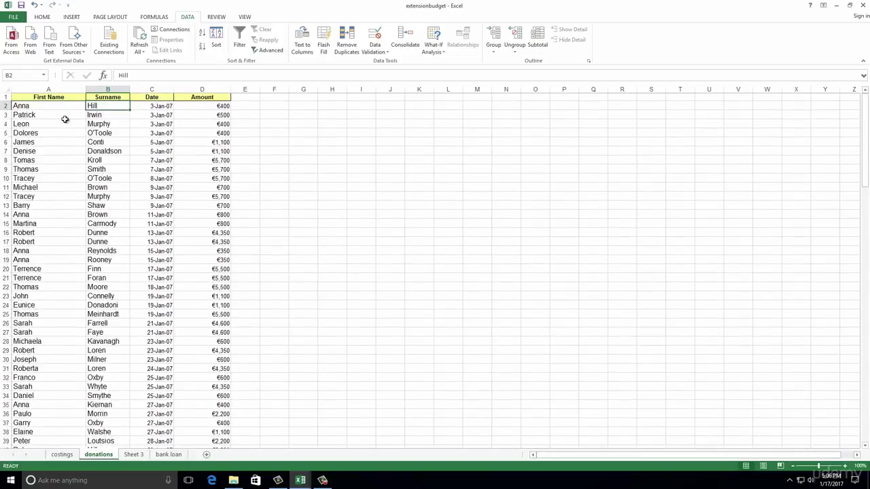
scroll(64, 120, down, 7)
scroll(66, 122, up, 7)
- Freeze the panes above row 2 of the donations sheet to lock the heading row
click(244, 17)
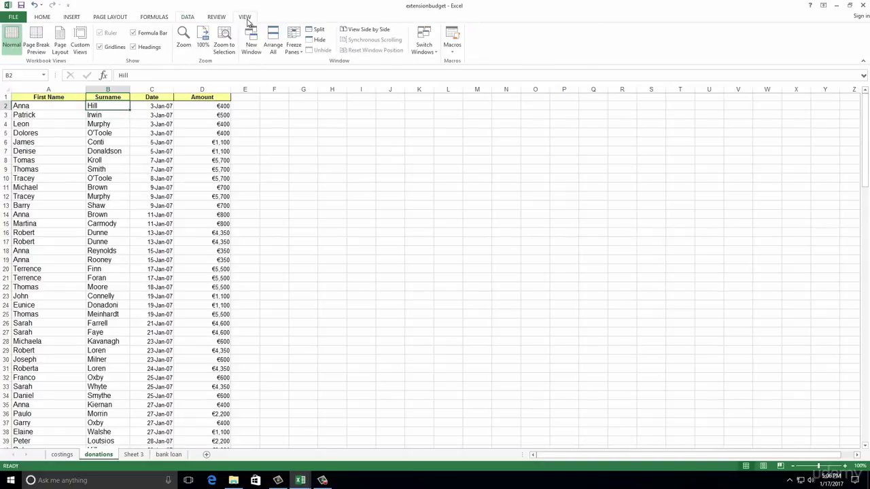
click(294, 42)
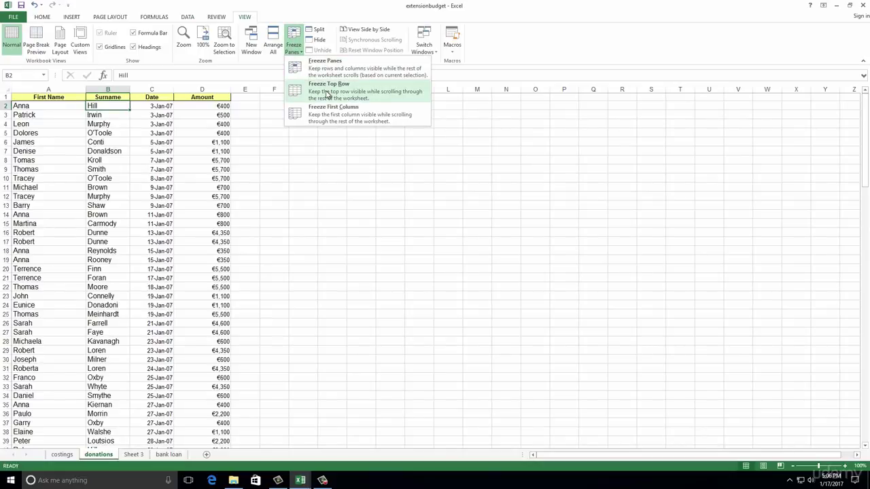
click(6, 106)
click(5, 106)
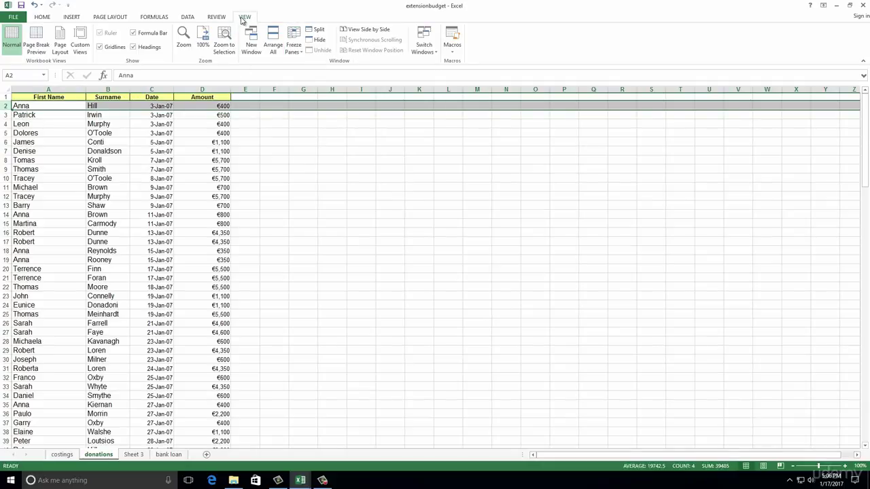
click(297, 54)
click(323, 63)
- Check the frozen heading row against the records further down the donations list
scroll(145, 136, down, 5)
scroll(145, 136, up, 5)
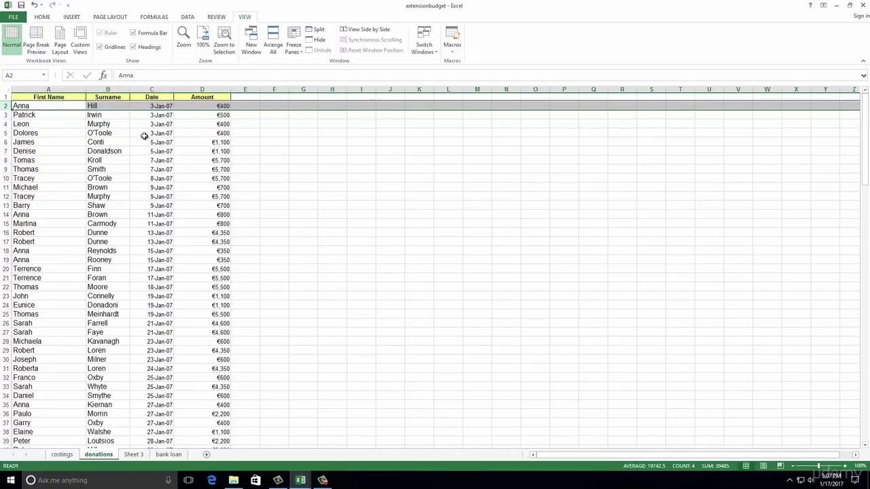
scroll(144, 133, down, 3)
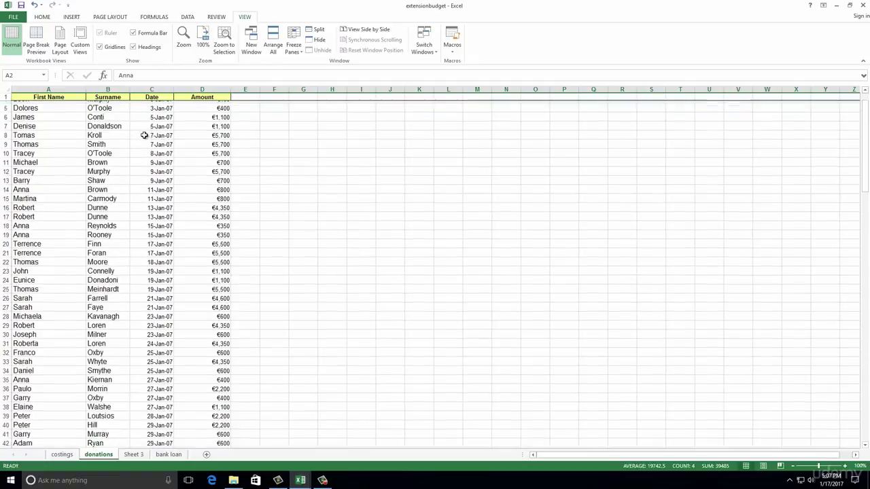
scroll(144, 135, up, 3)
scroll(146, 140, down, 4)
scroll(146, 141, down, 18)
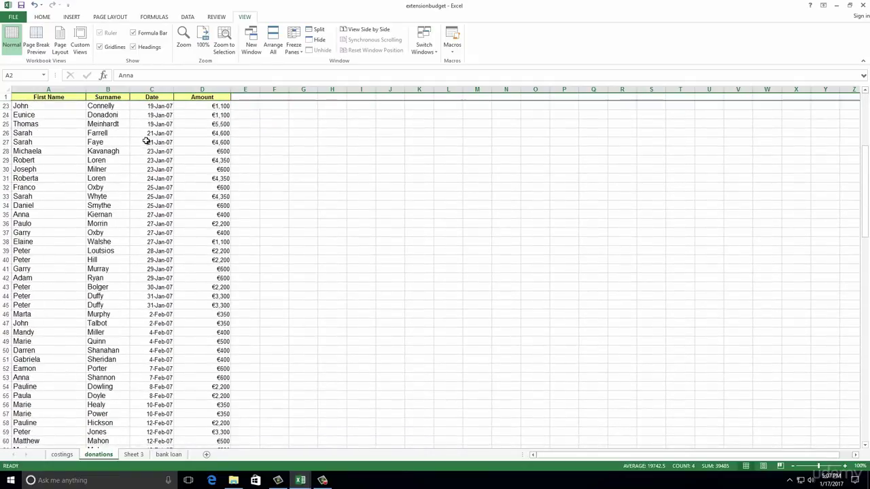
scroll(146, 140, up, 20)
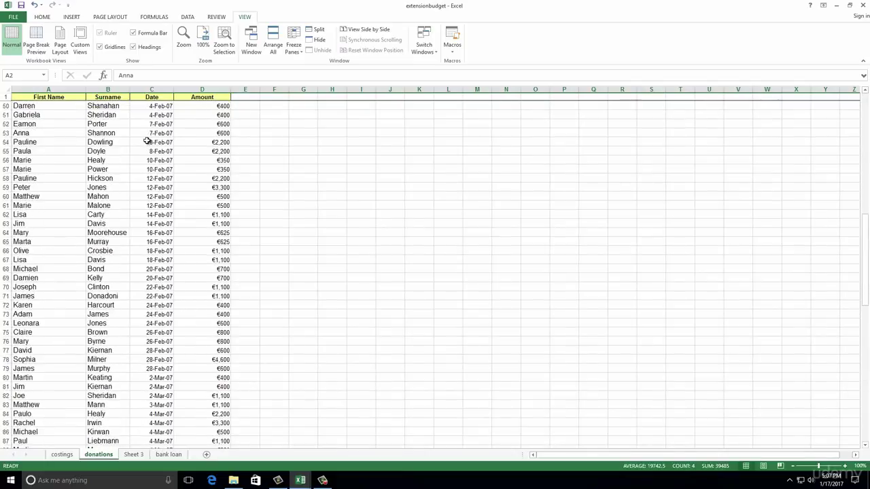
scroll(149, 141, up, 1)
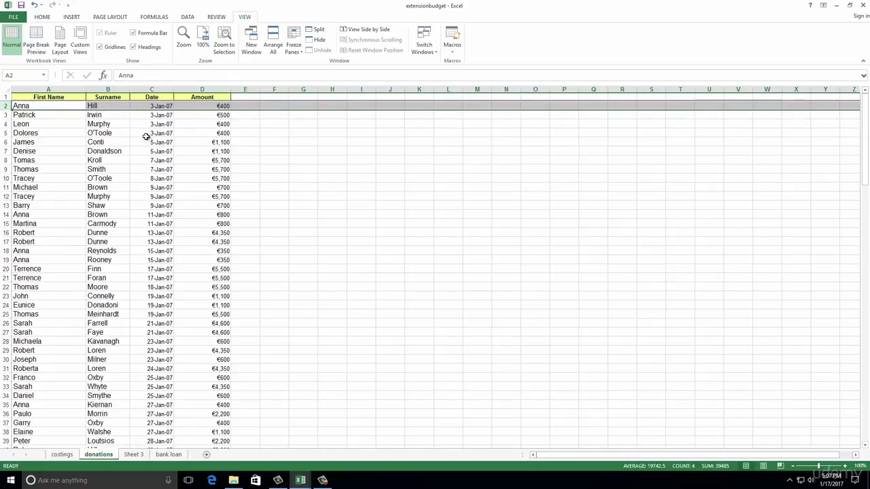
- Preview the donations printout and compare pages 1 and 2 for column headings, then return to the sheet
click(10, 18)
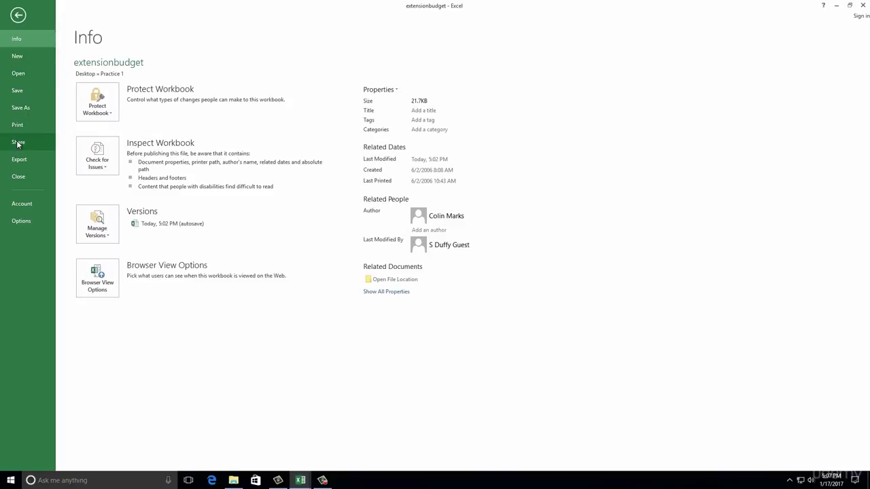
click(17, 126)
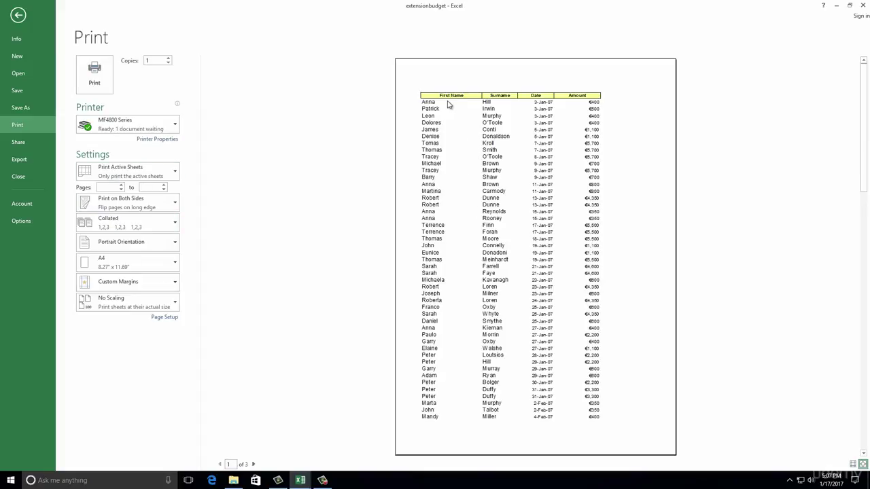
click(253, 464)
click(219, 464)
click(253, 464)
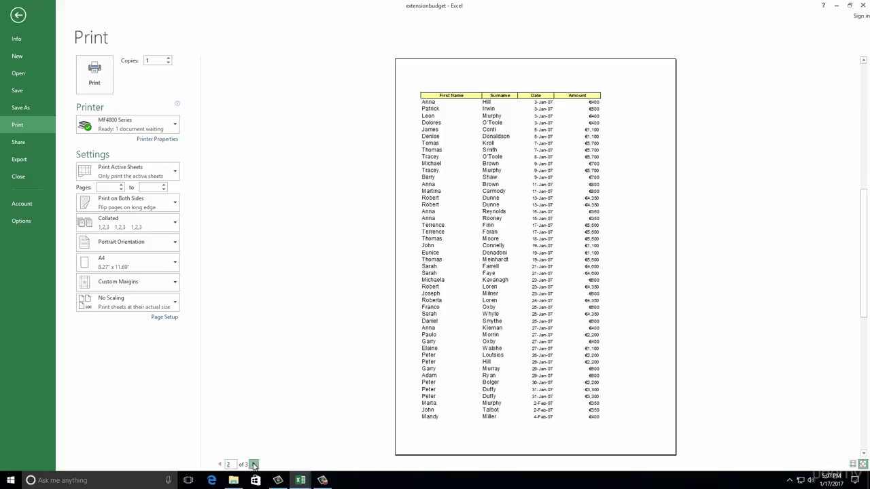
click(219, 464)
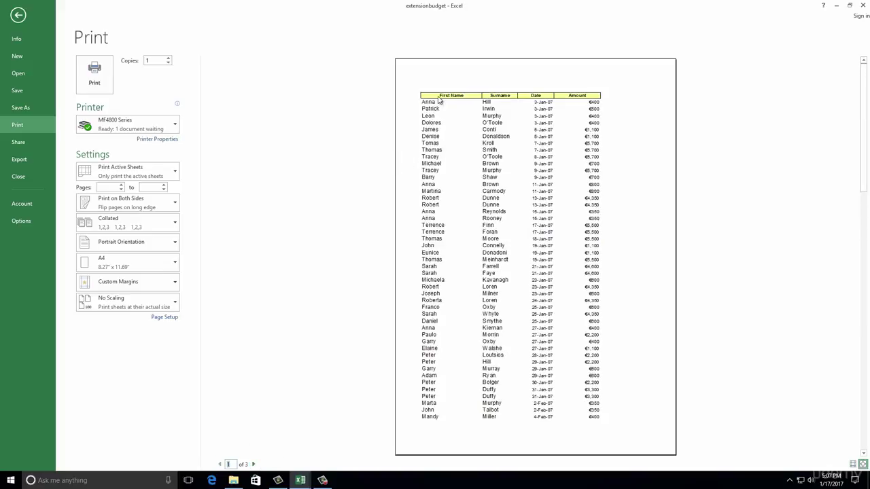
click(19, 14)
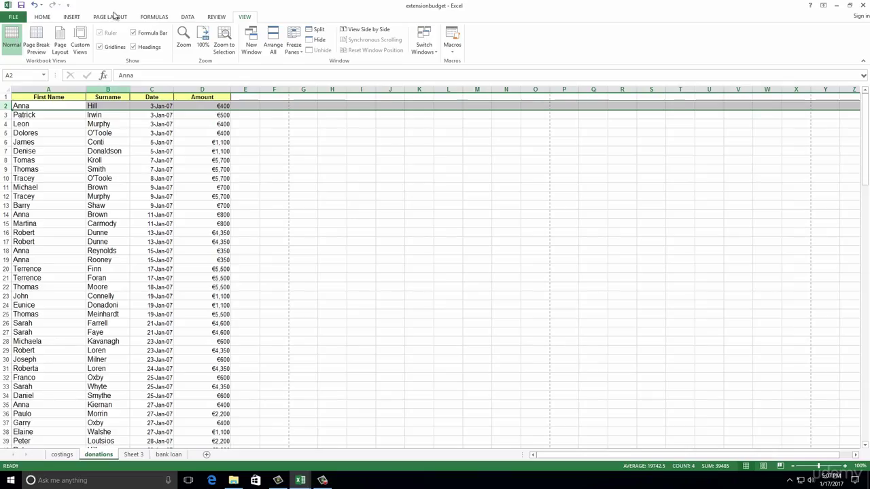
- Set row 1 ($1:$1) as the row to repeat at the top of every printed page of the donations sheet
click(110, 17)
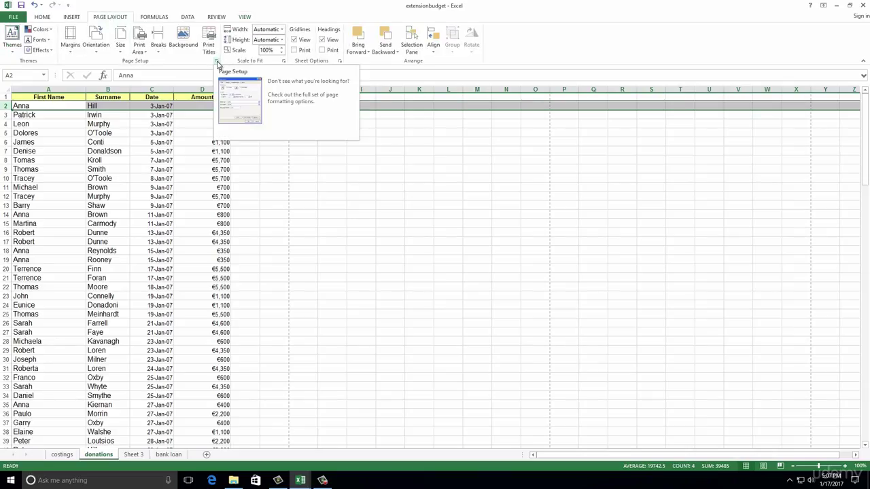
click(217, 61)
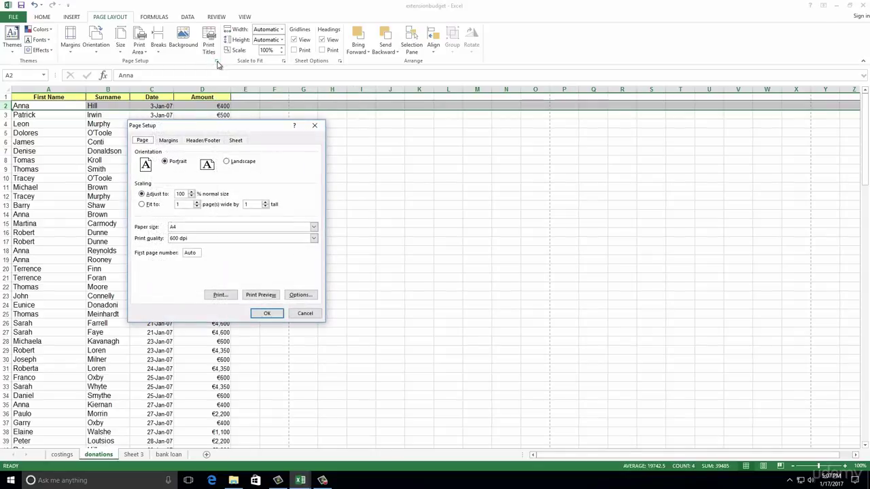
click(236, 141)
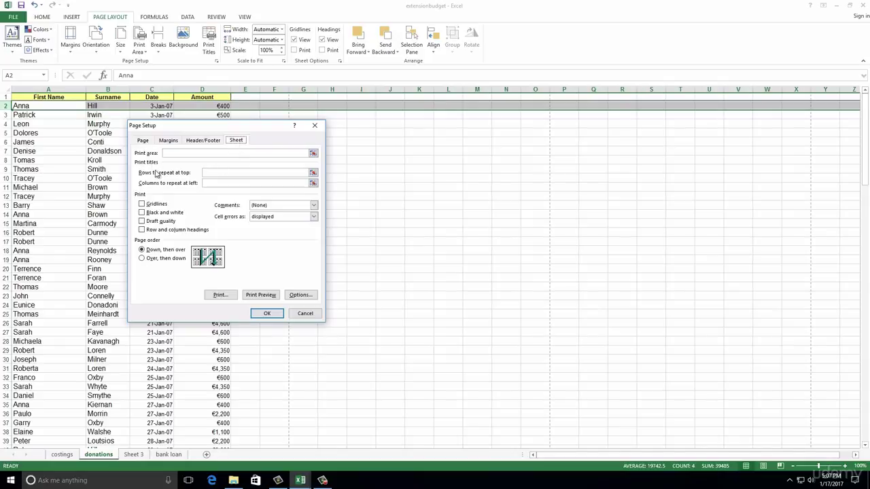
click(212, 174)
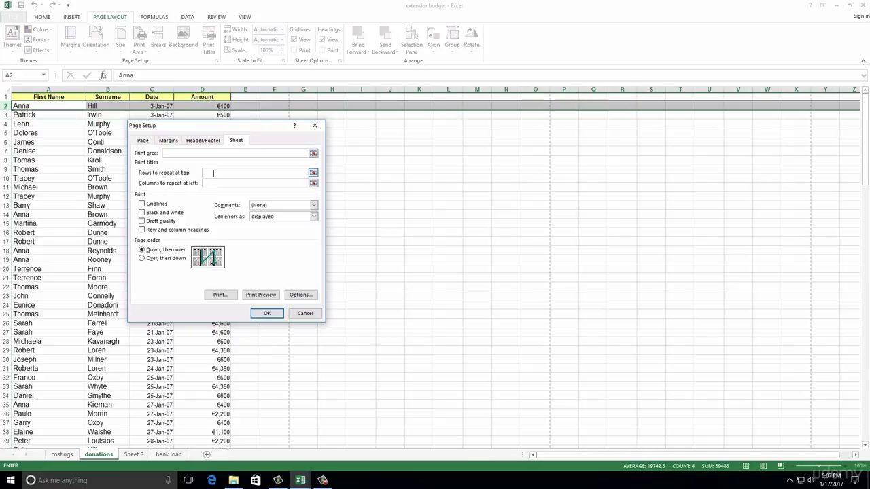
click(5, 97)
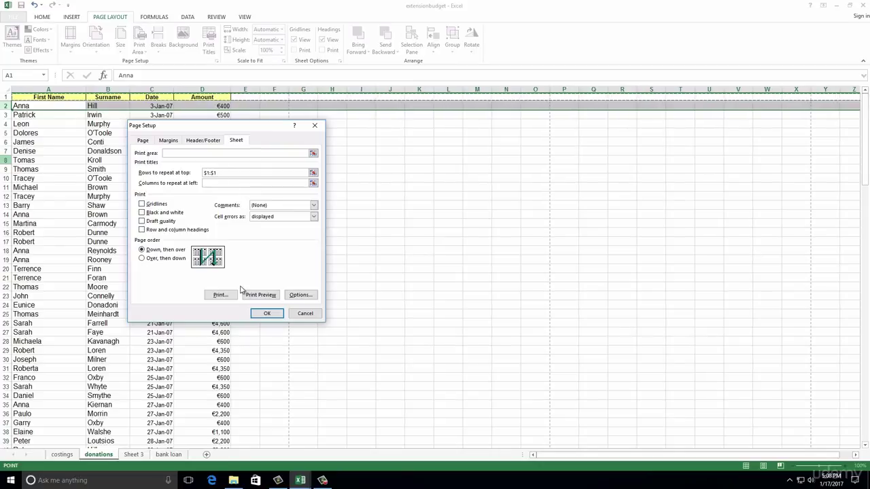
click(274, 313)
- Preview the donations printout and check pages 1 to 3 for the repeated heading row, then return to the sheet
click(13, 17)
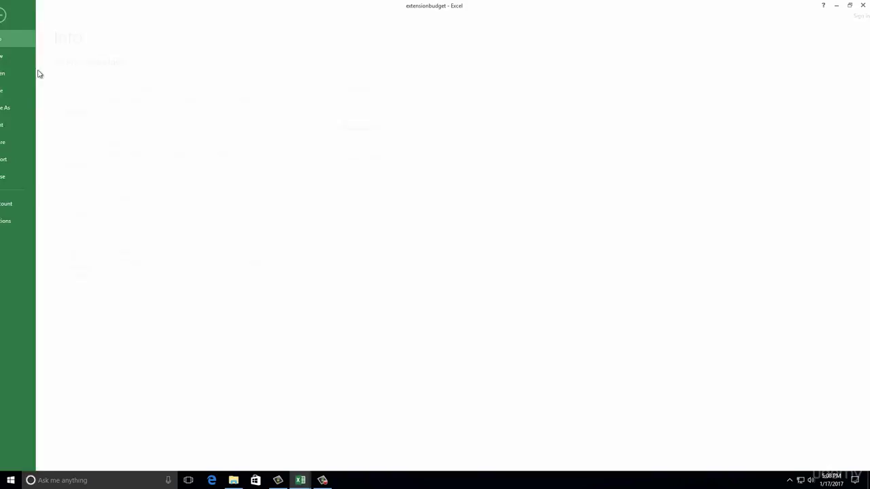
click(20, 125)
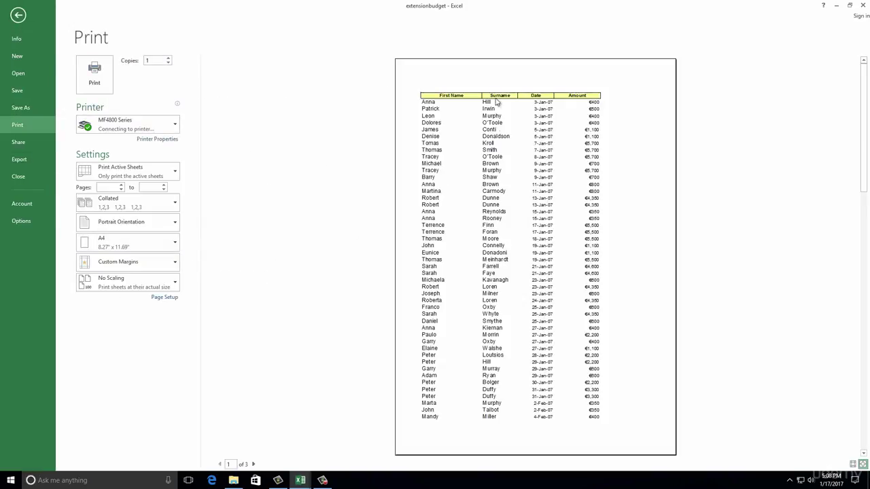
click(252, 465)
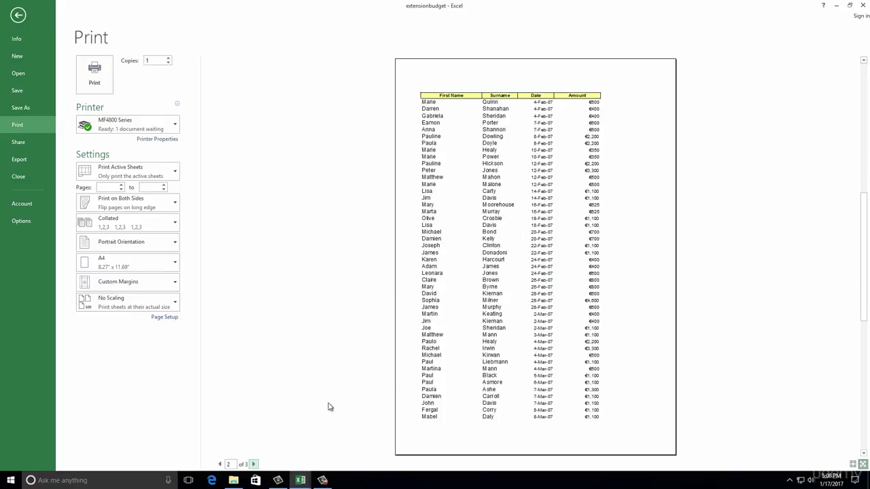
click(255, 464)
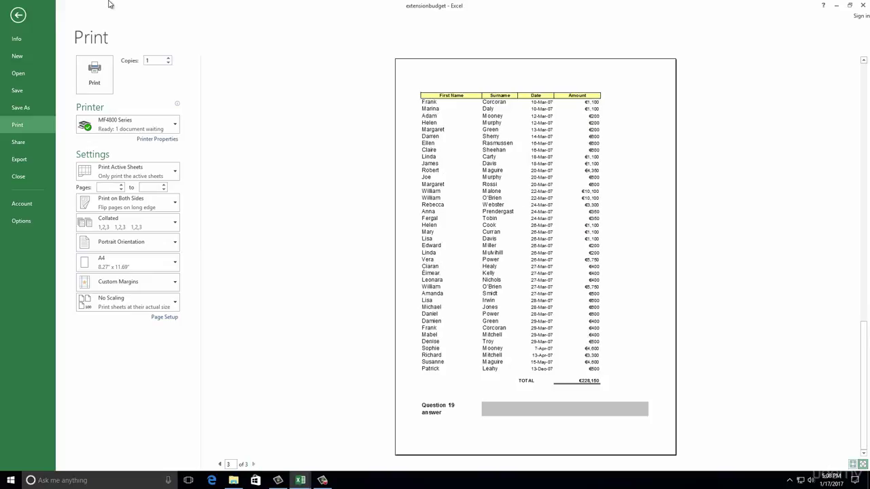
click(19, 16)
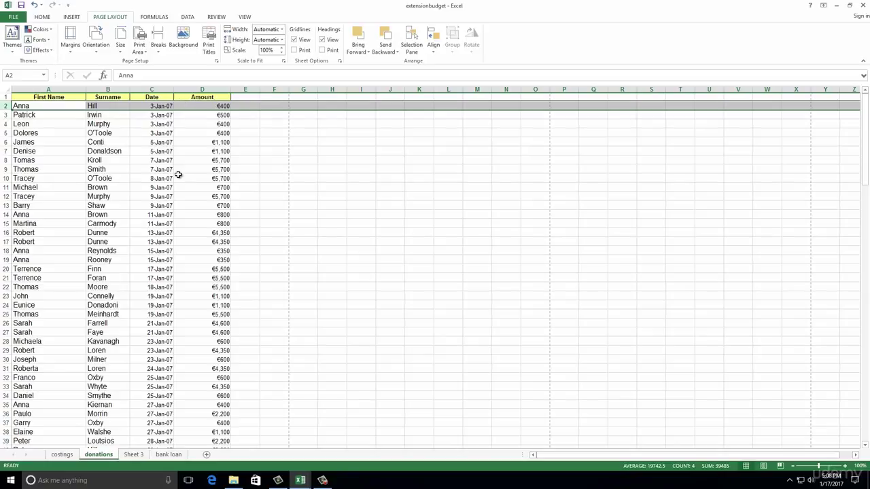
- Rename the Sheet 3 worksheet as Age
click(135, 454)
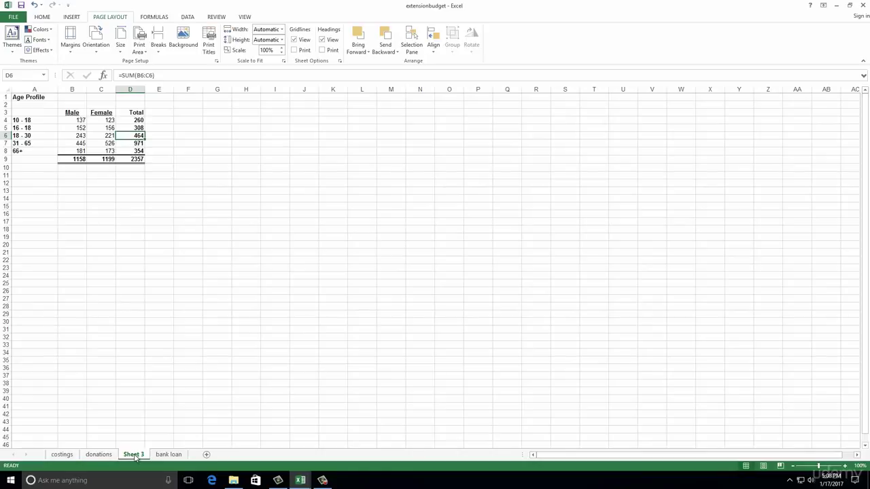
right_click(135, 457)
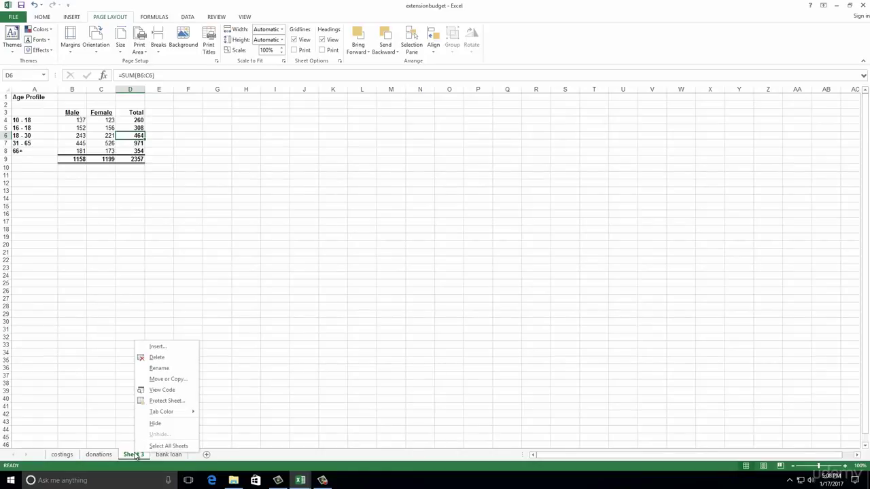
click(153, 368)
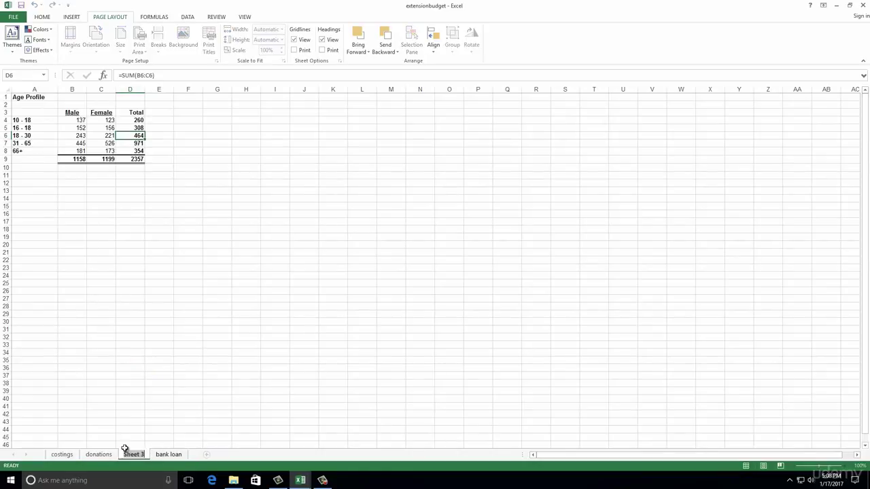
text(Age)
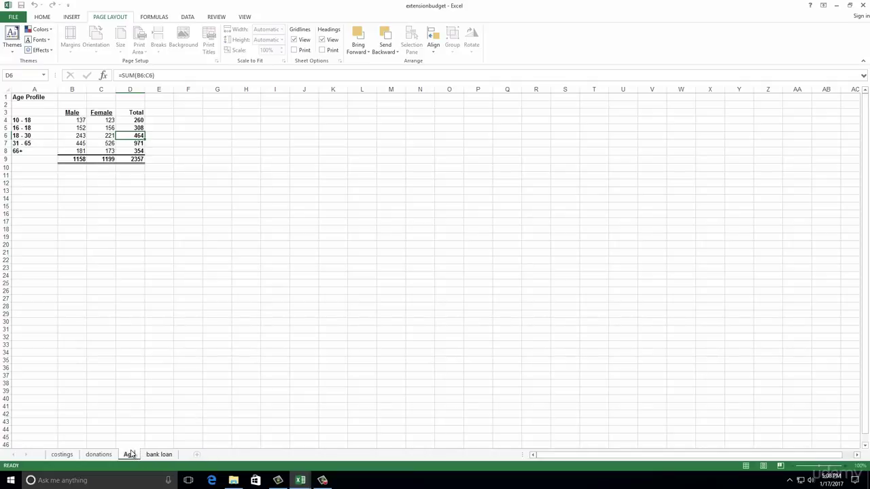
click(185, 428)
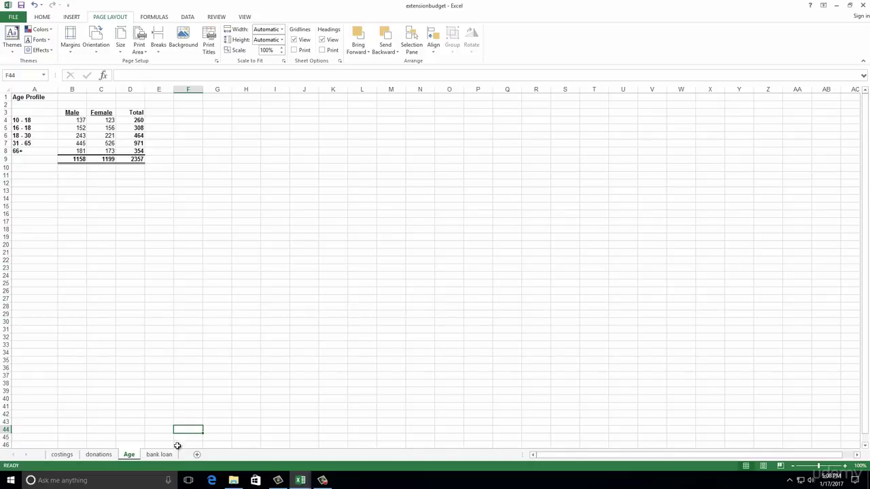
- Rename the bank loan worksheet as funding
click(157, 456)
right_click(157, 455)
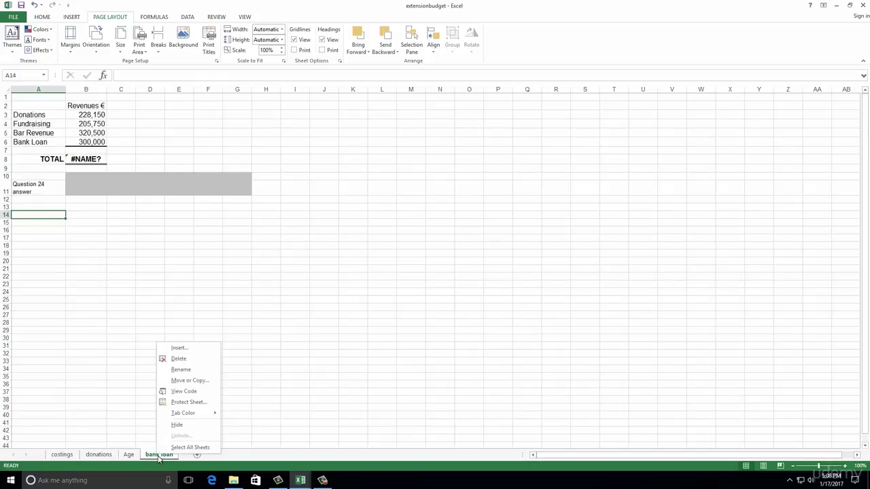
click(178, 370)
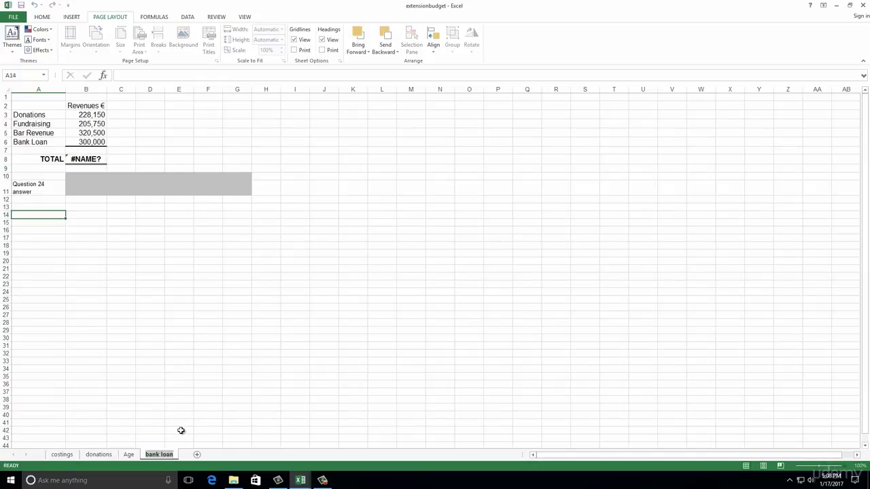
text(funding)
key(Return)
click(249, 368)
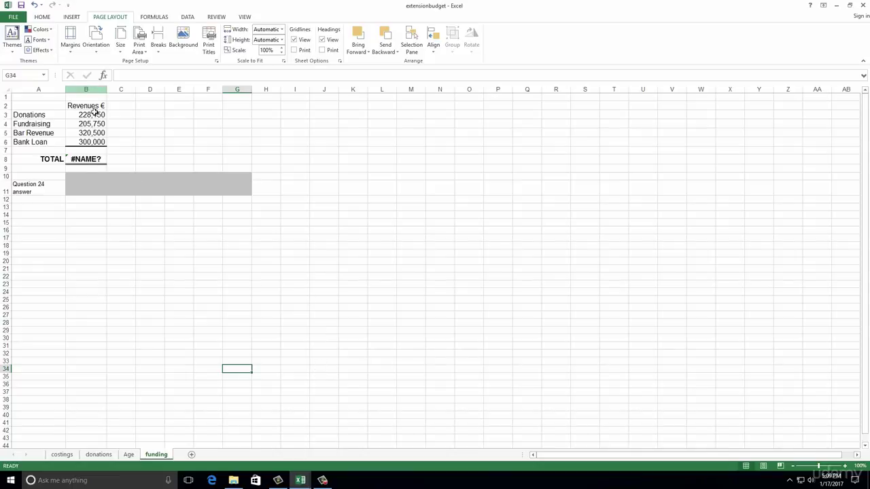
- Inspect the error in the TOTAL cell B8 of the funding sheet and correct its formula to =SUM(B3:B7)
click(86, 159)
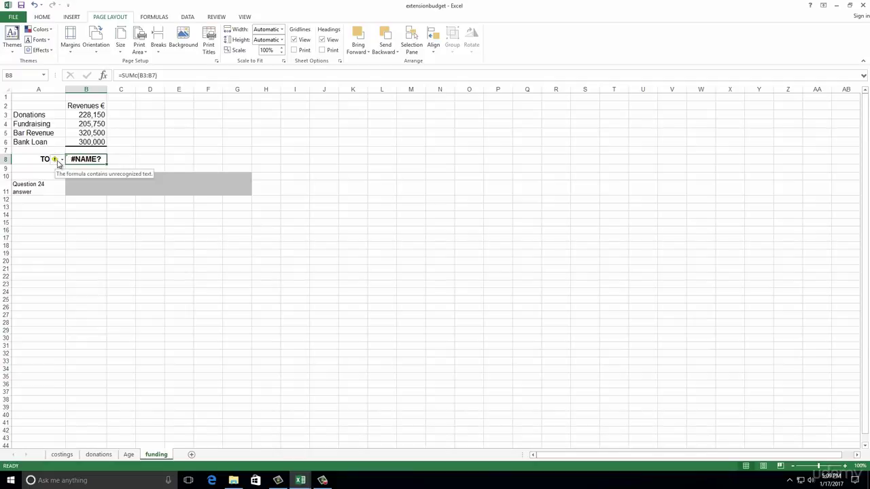
click(59, 162)
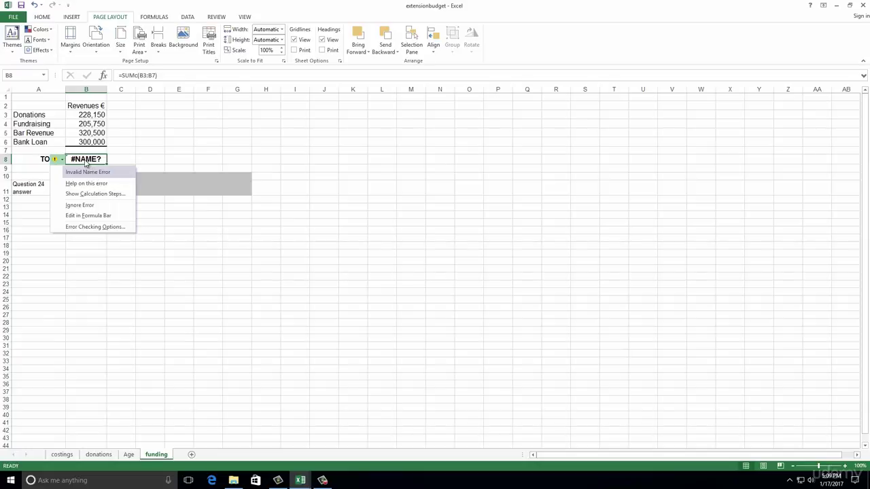
click(117, 75)
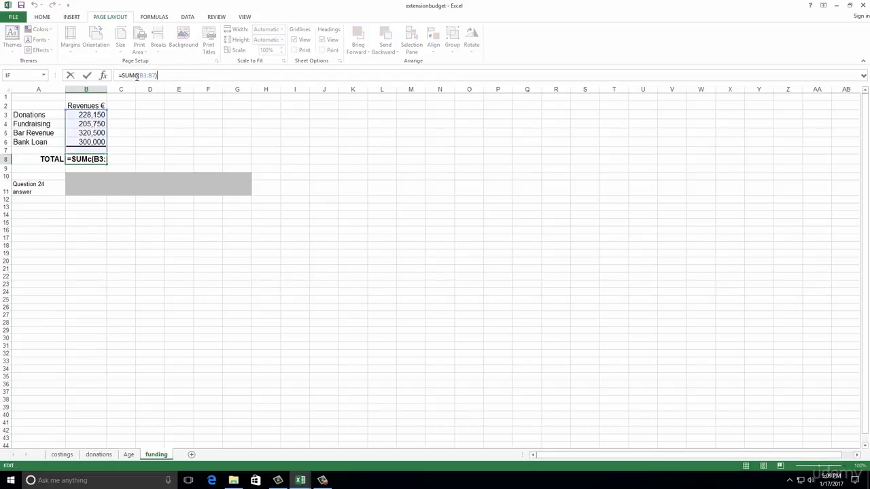
click(137, 76)
key(BackSpace)
click(156, 76)
key(Return)
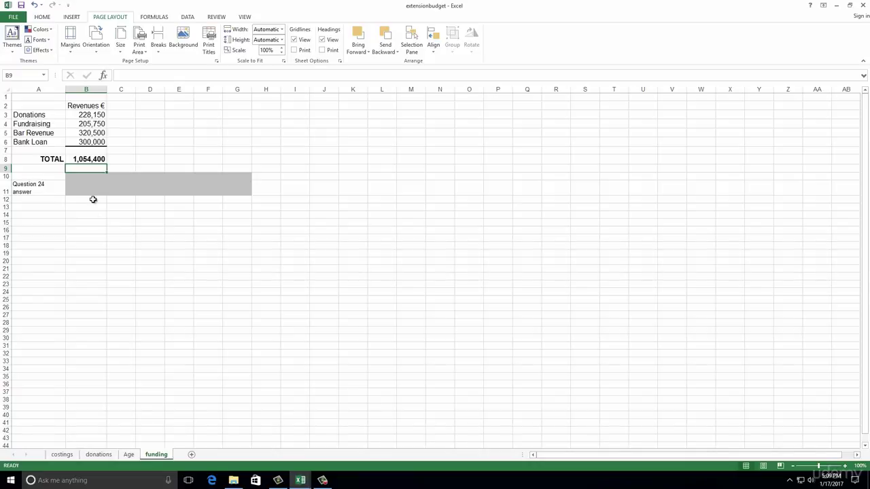
- Insert a 2-D clustered column chart of the revenues in A2:B6 and place it below the Question 24 answer area
drag(27, 107, 96, 143)
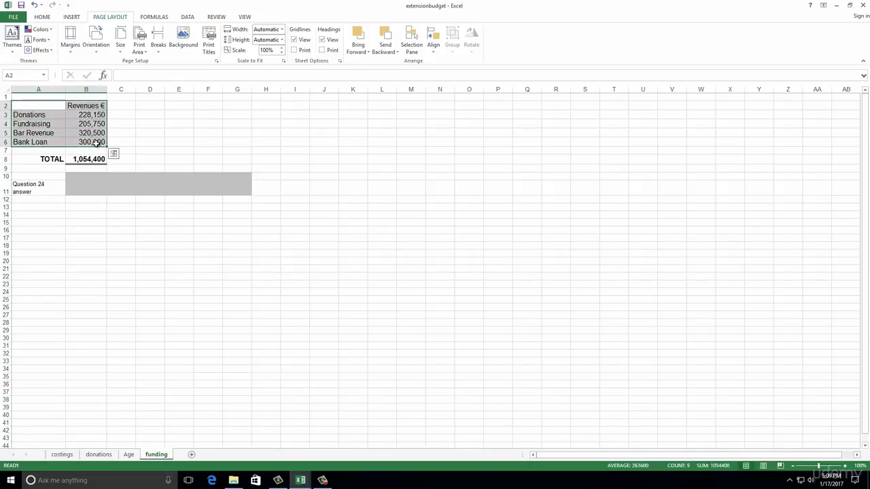
click(76, 16)
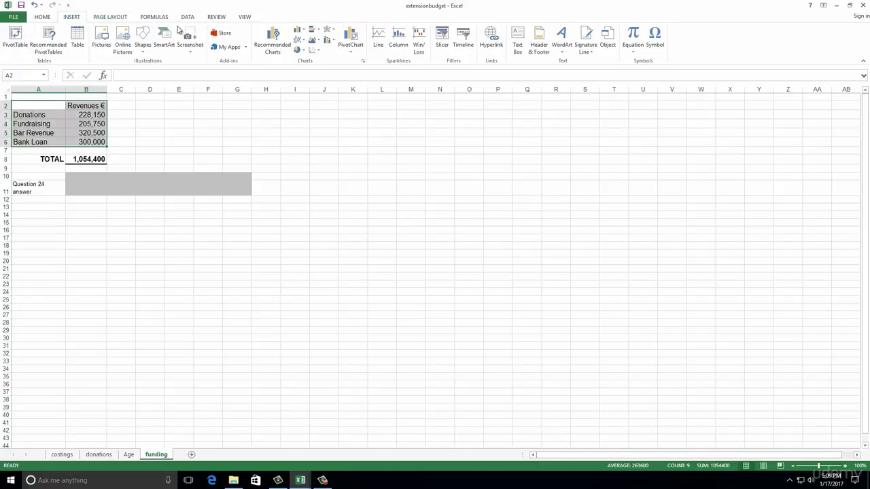
click(297, 30)
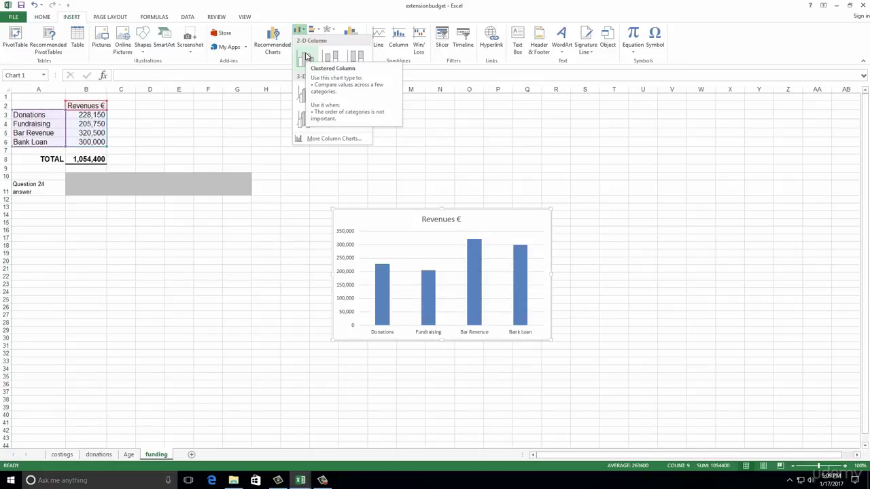
click(305, 56)
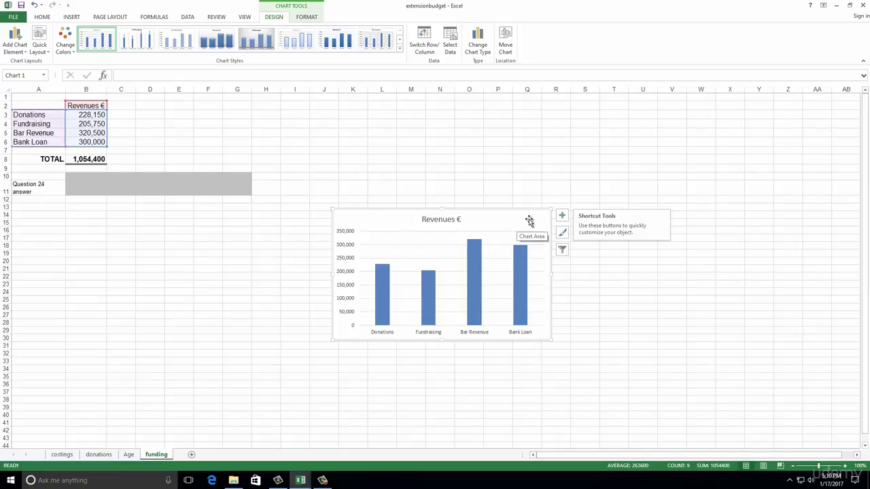
mouse_move(530, 219)
mouse_down()
mouse_move(454, 230)
mouse_move(241, 206)
mouse_move(218, 215)
mouse_up()
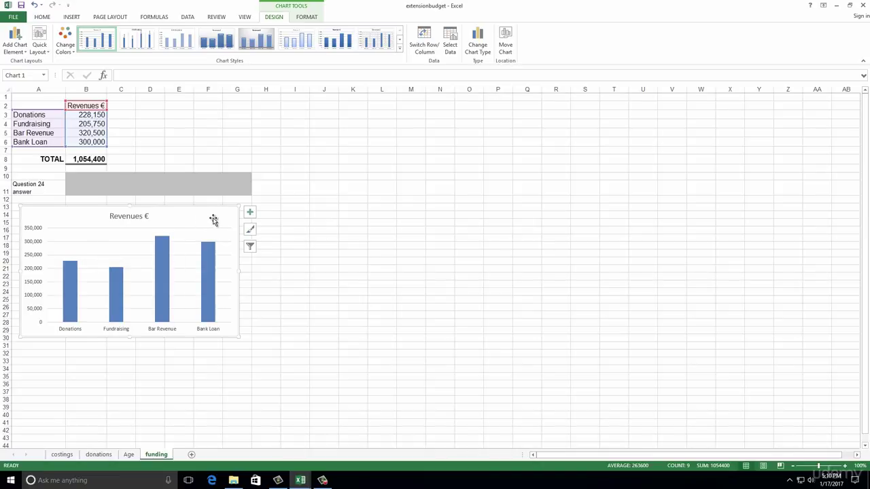
- Fill the chart area of the revenues chart with standard yellow
click(306, 17)
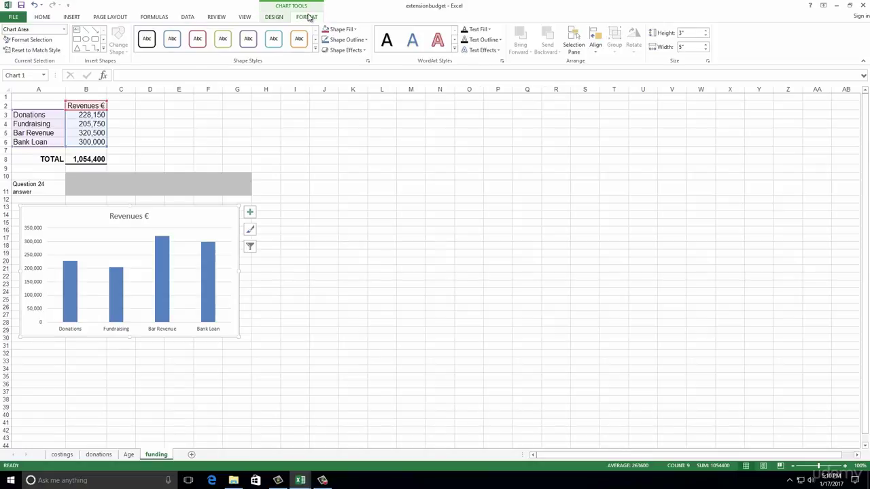
click(353, 29)
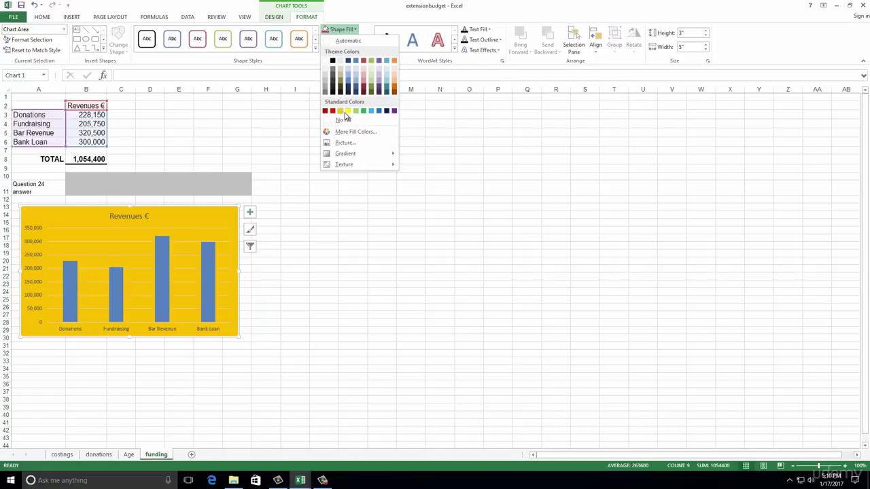
click(348, 112)
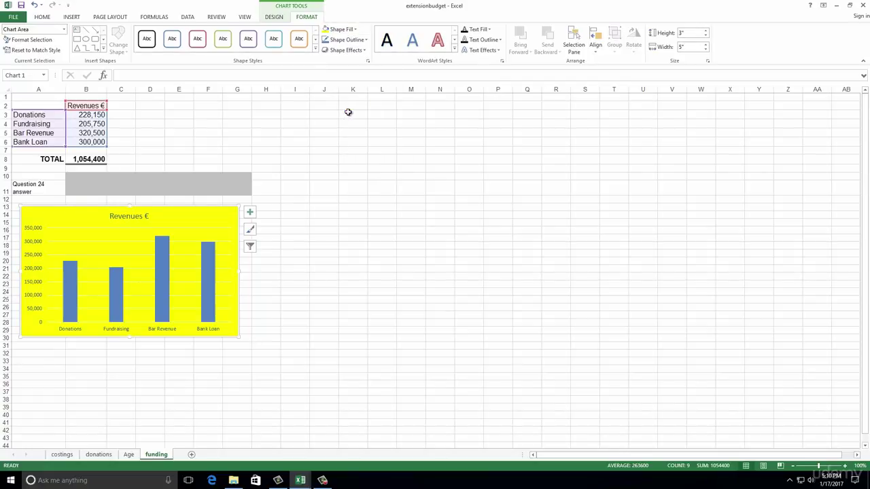
- Select the Revenues € column series in the chart and fill its columns with dark red
click(353, 30)
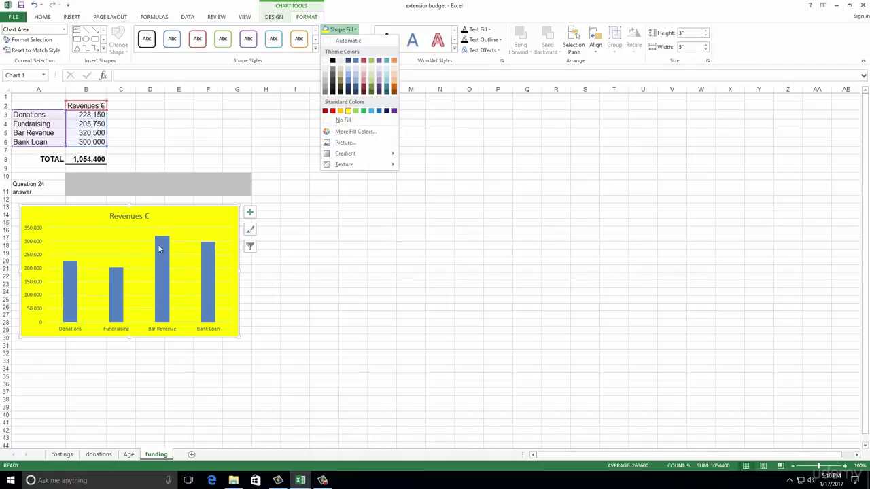
click(70, 282)
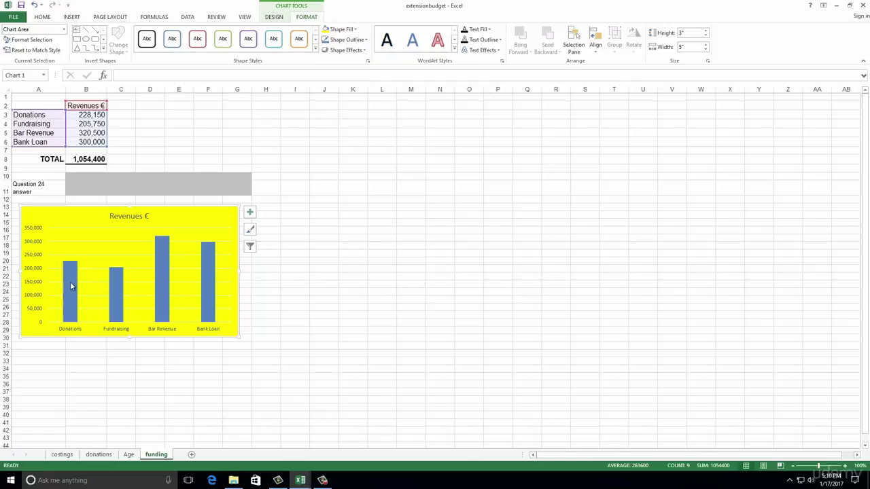
click(70, 282)
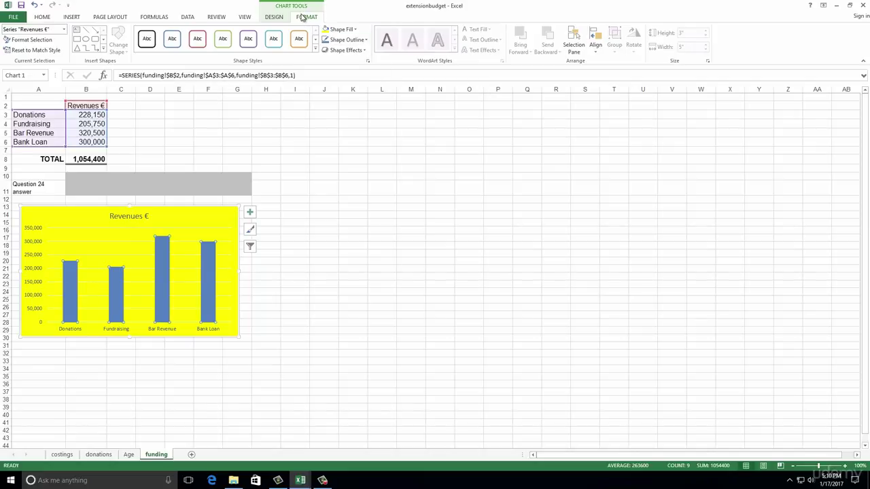
click(353, 29)
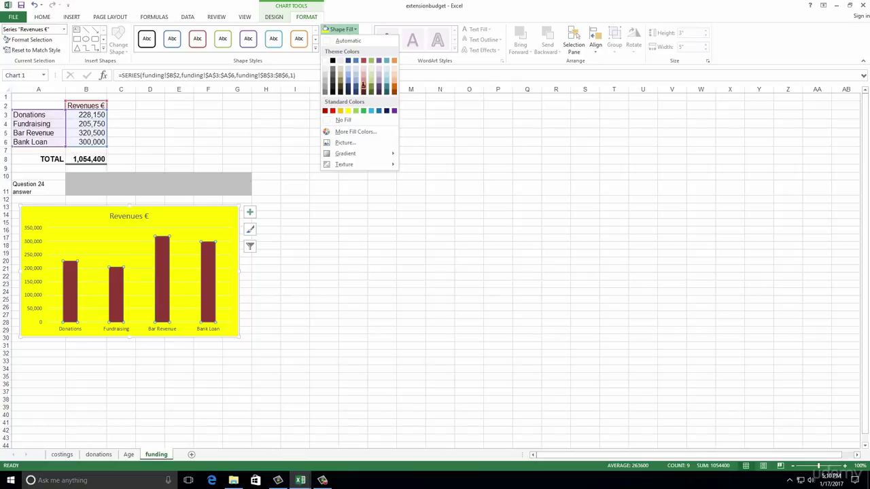
click(363, 89)
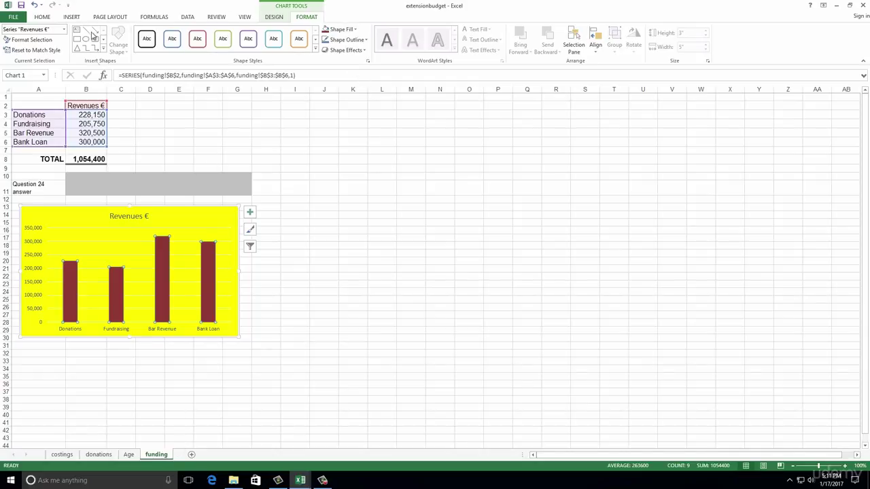
- Add a custom header to the chart's page setup with the author's first name in the left section
click(110, 16)
click(216, 61)
click(202, 140)
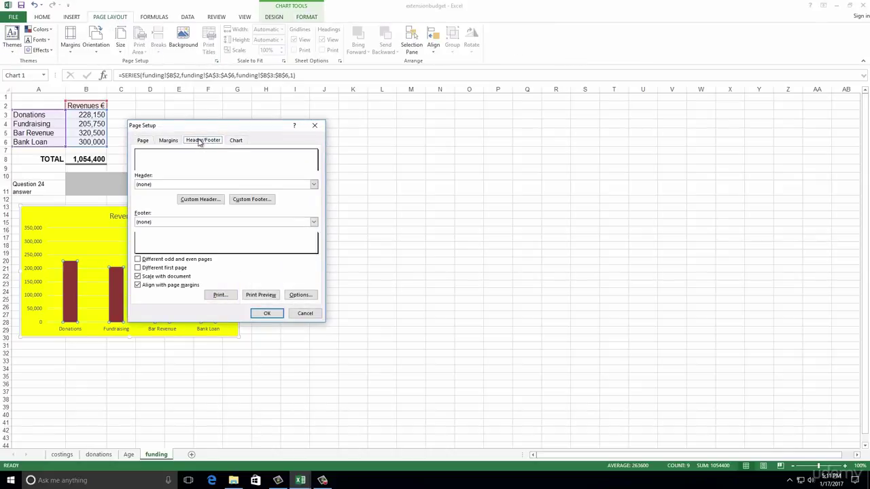
click(208, 200)
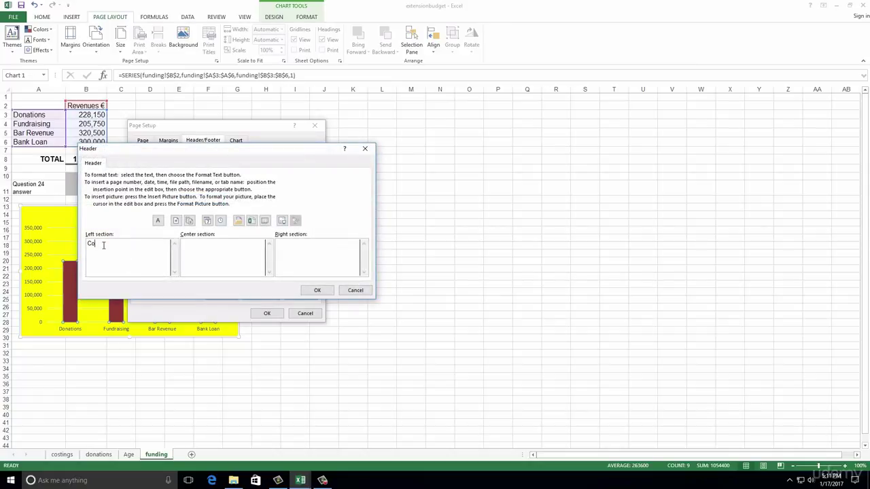
click(319, 290)
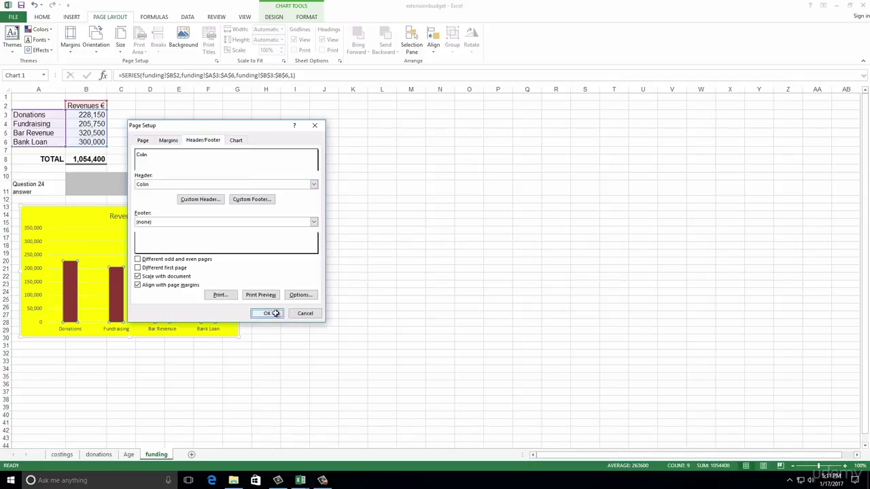
click(267, 314)
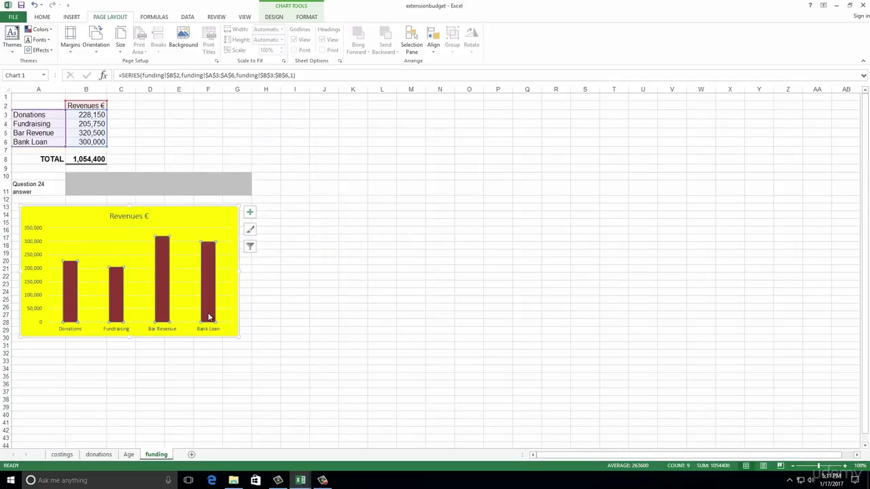
mouse_move(208, 318)
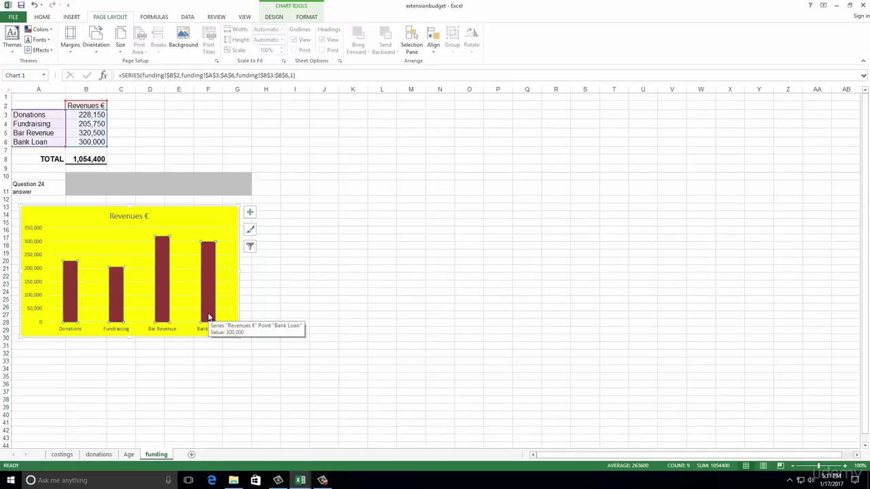
- Open the newmembers workbook from the Practice 1 folder on the computer
click(14, 17)
click(19, 73)
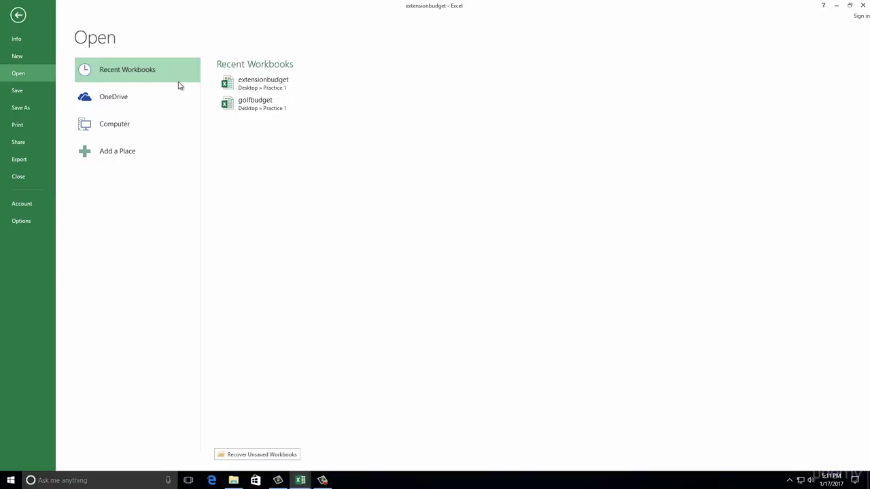
click(122, 130)
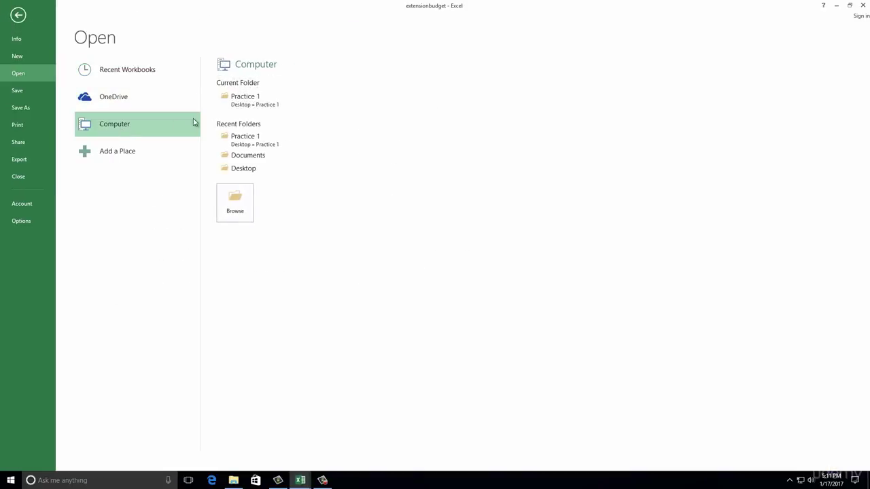
click(272, 97)
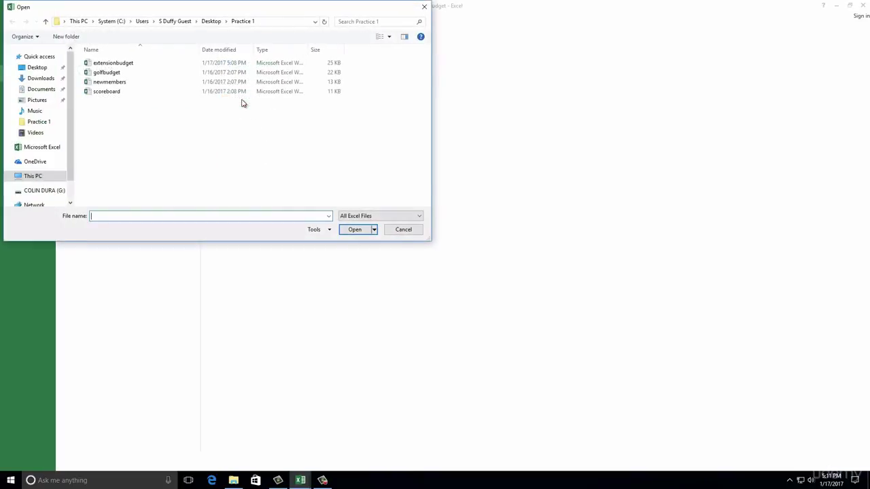
click(121, 82)
click(354, 230)
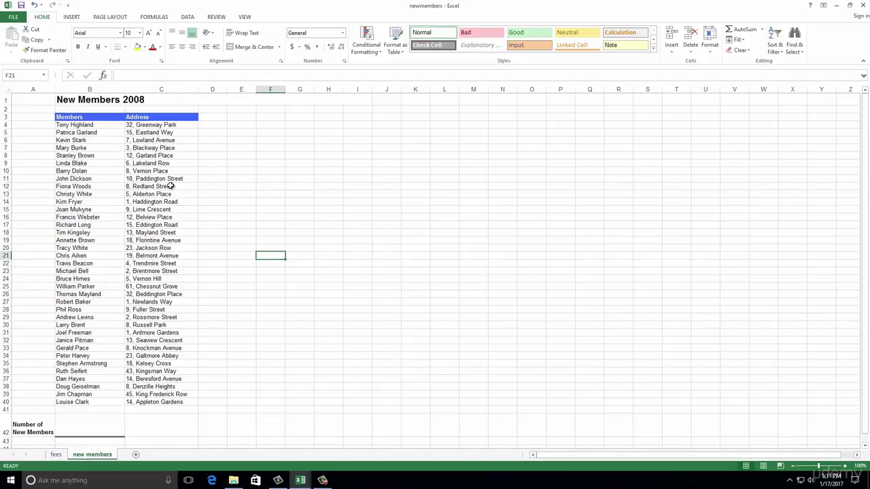
- Change the top and bottom page margins of the new members sheet in Page Setup
click(102, 17)
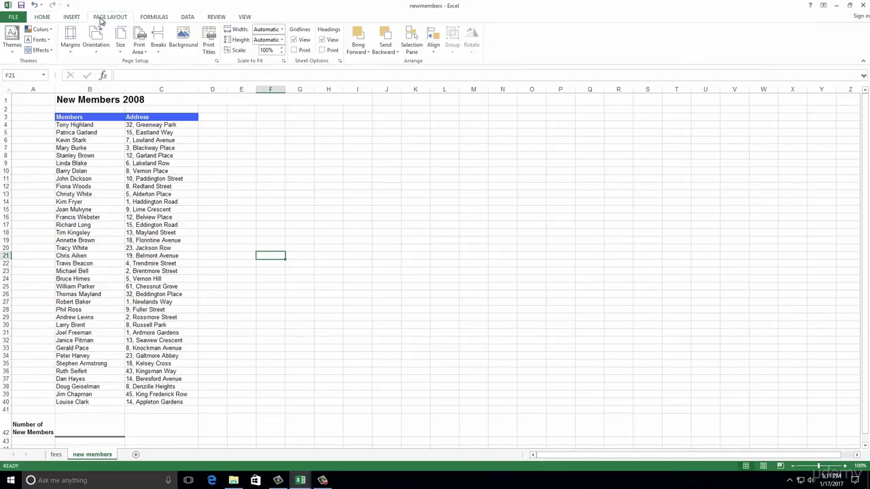
click(216, 60)
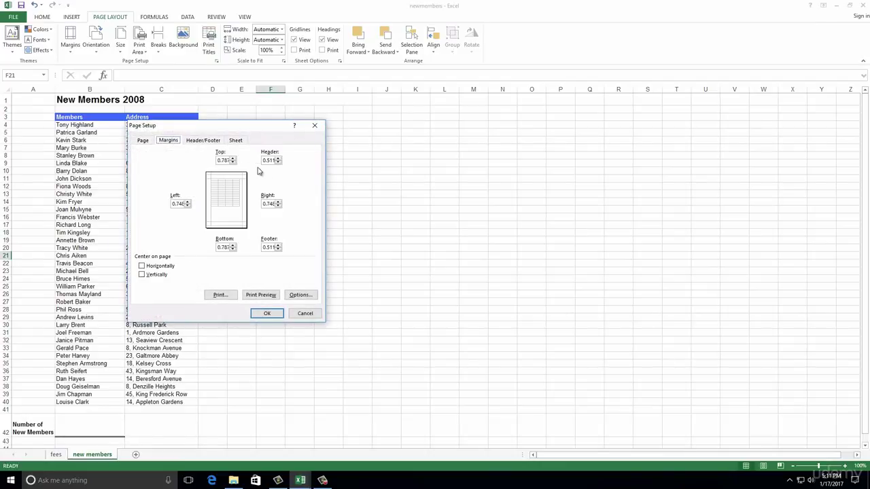
drag(218, 160, 231, 160)
drag(218, 246, 256, 246)
click(267, 312)
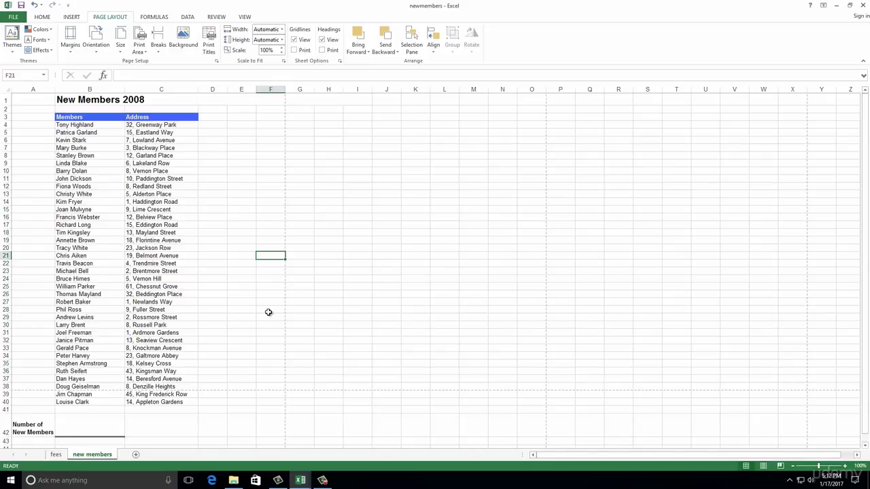
- Search the functions for "count" and insert COUNTA in cell B42 beside Number of New Members
scroll(82, 401, down, 1)
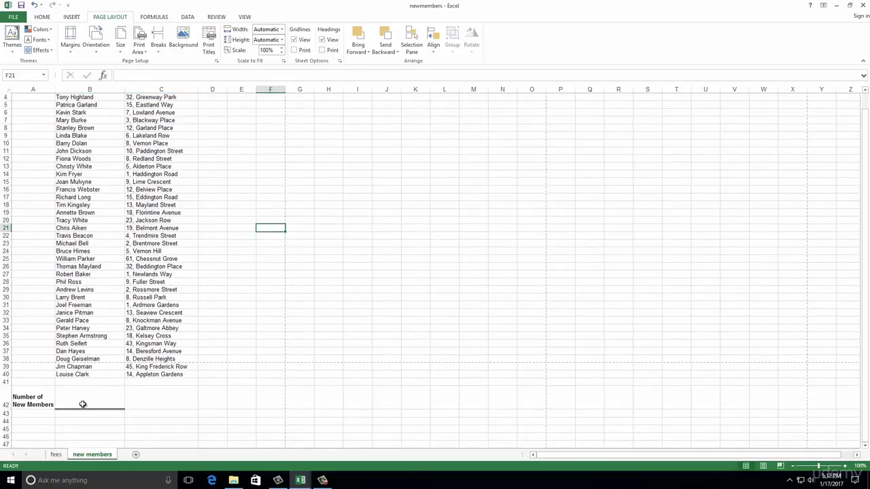
click(82, 405)
scroll(89, 408, up, 1)
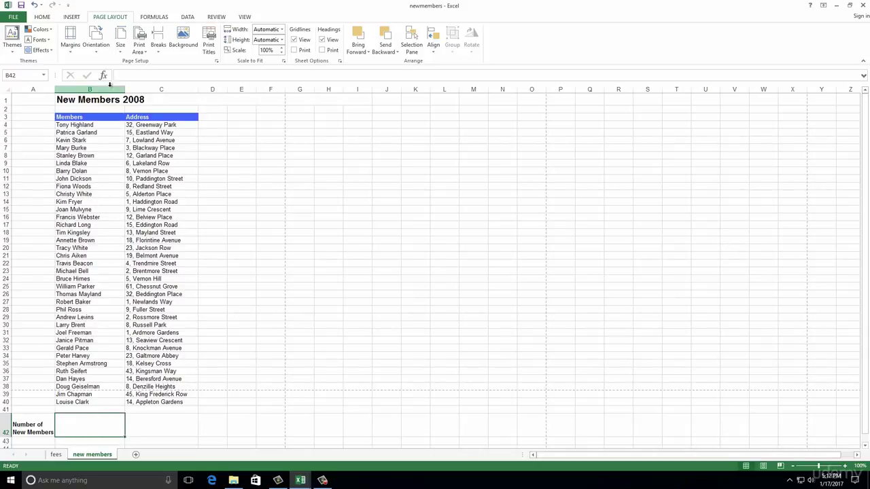
click(42, 16)
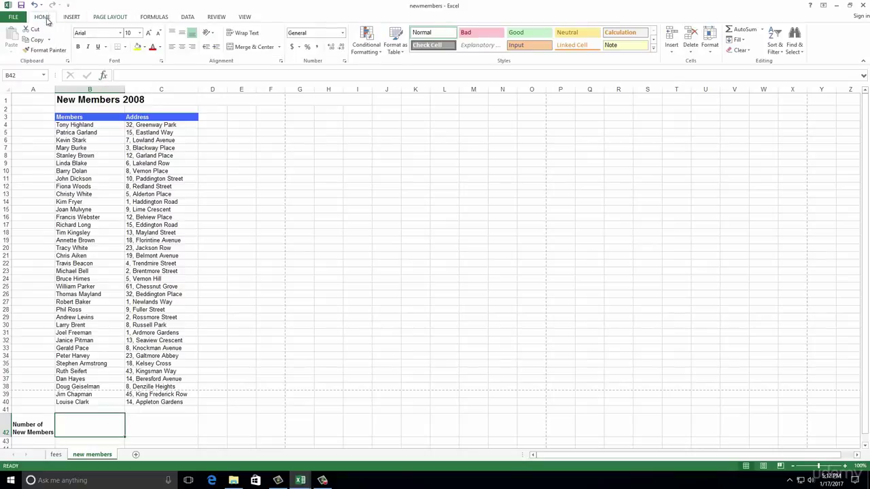
click(762, 30)
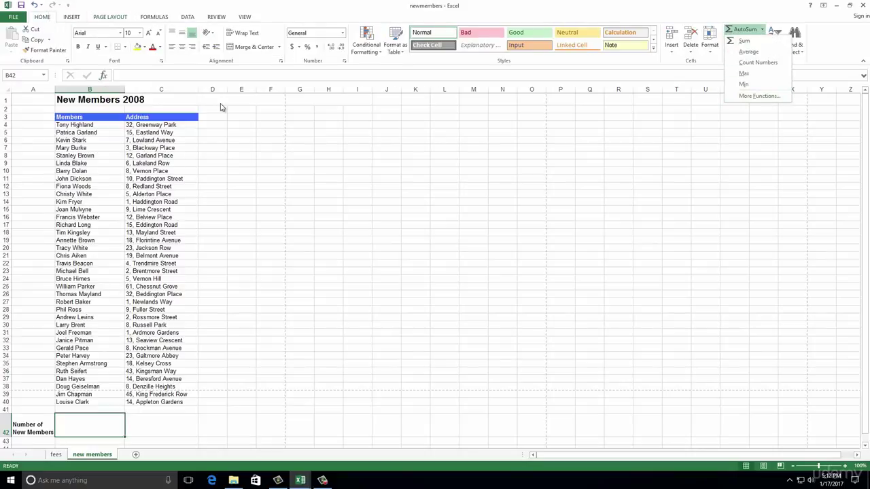
click(753, 97)
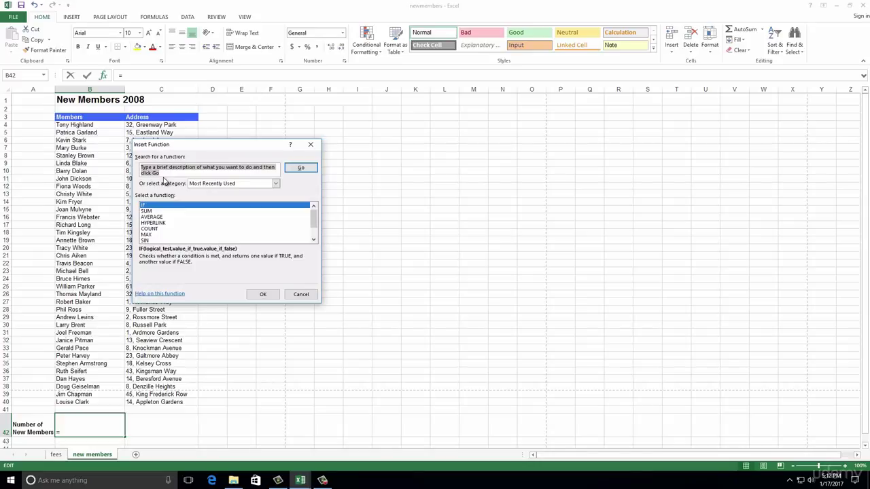
text(count)
click(301, 169)
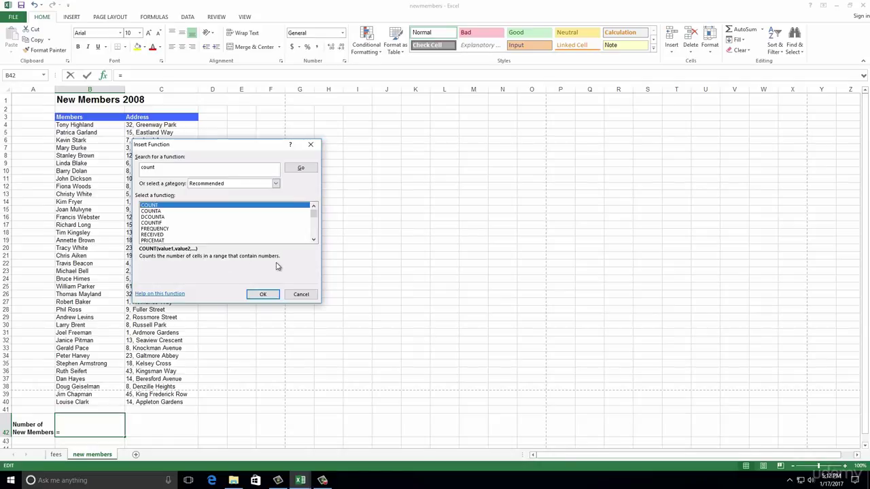
click(160, 211)
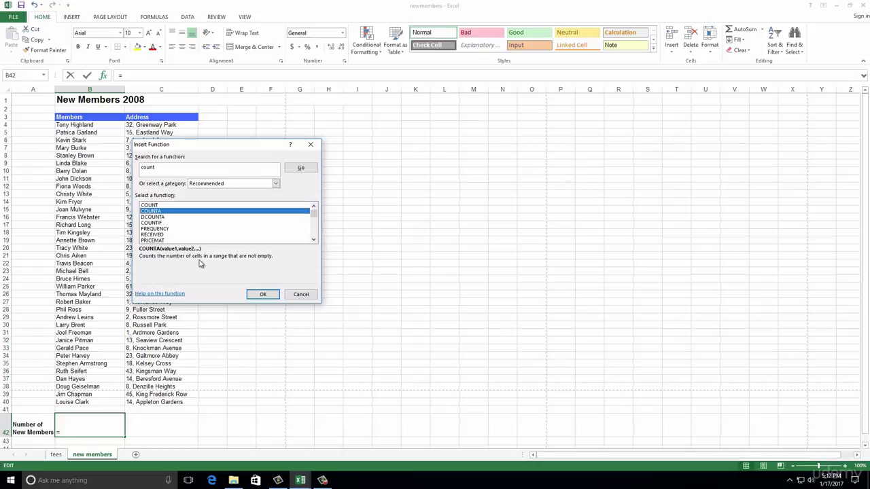
click(265, 295)
- Set the COUNTA function's first argument to the member names in B4:B40 and enter the formula
drag(223, 149, 355, 139)
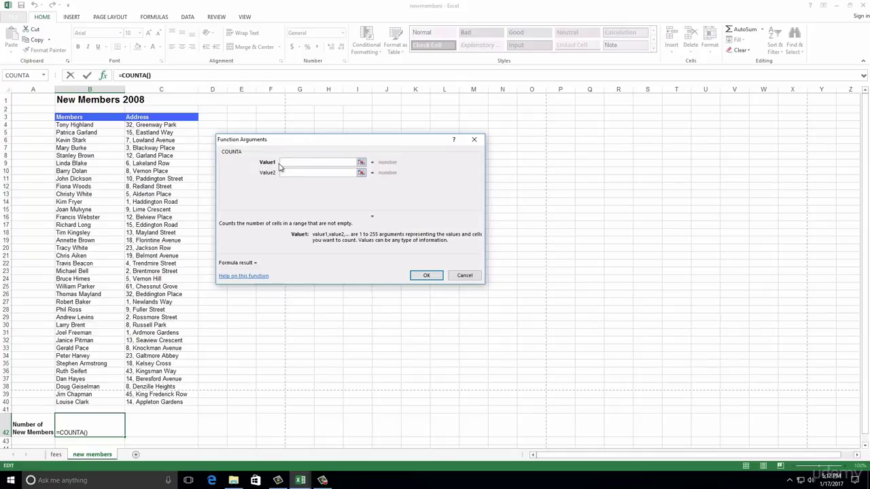
drag(90, 125, 71, 402)
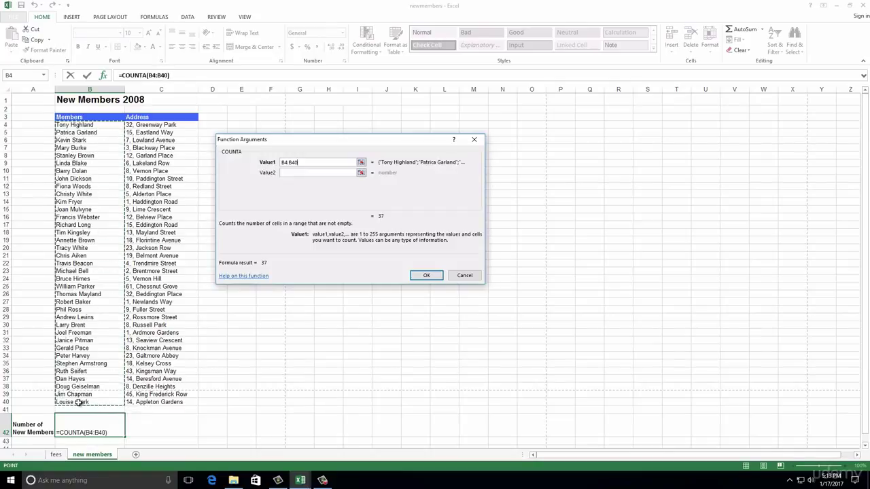
click(422, 274)
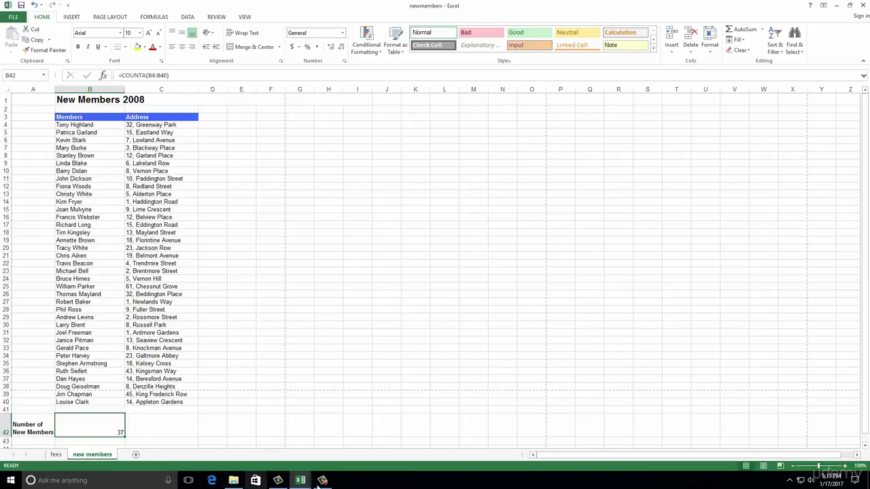
- Switch to the Practice 1 folder in File Explorer and open the scoreboard workbook in Excel
click(233, 480)
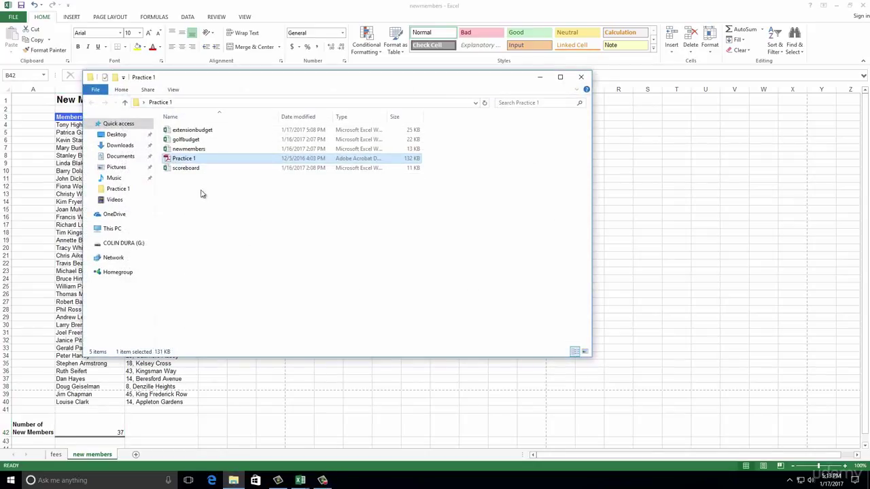
click(187, 168)
double_click(187, 167)
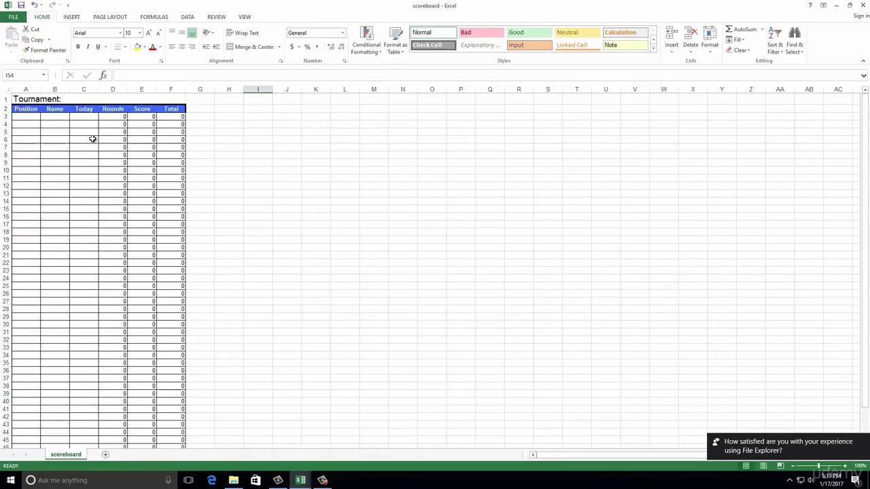
- Save the scoreboard workbook as an Excel Template named scoreboard in the Custom Office Templates folder
click(19, 18)
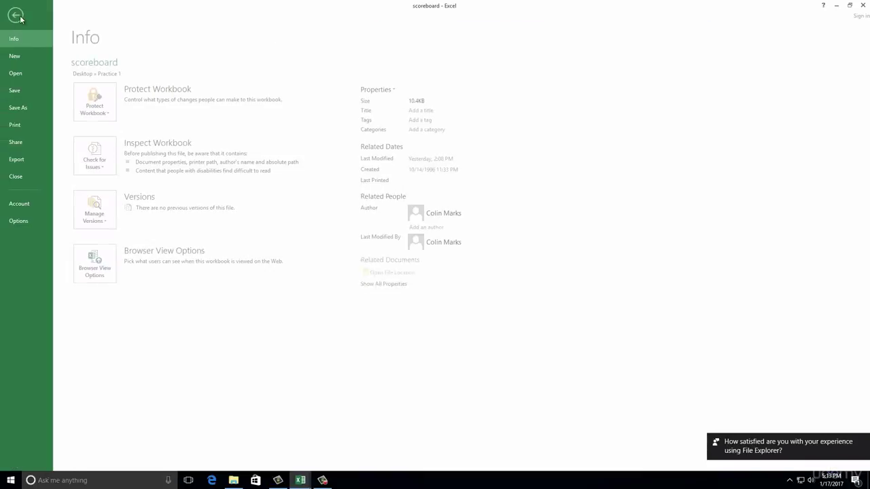
click(25, 108)
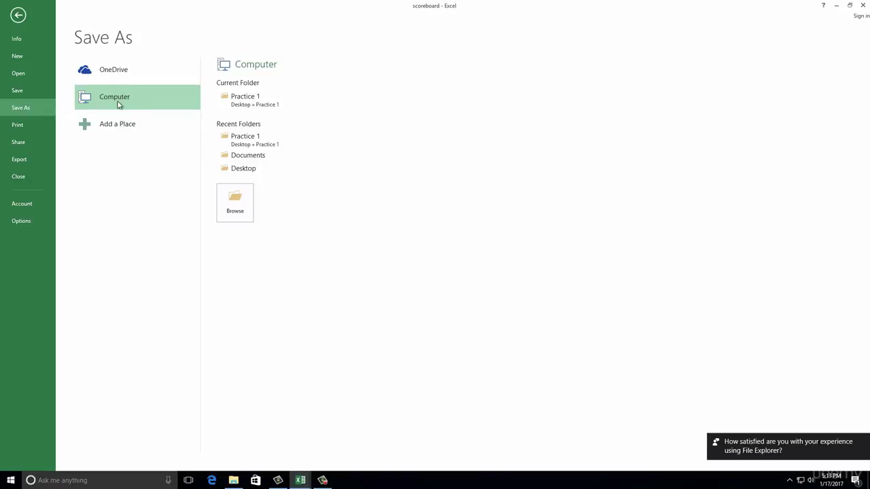
click(239, 103)
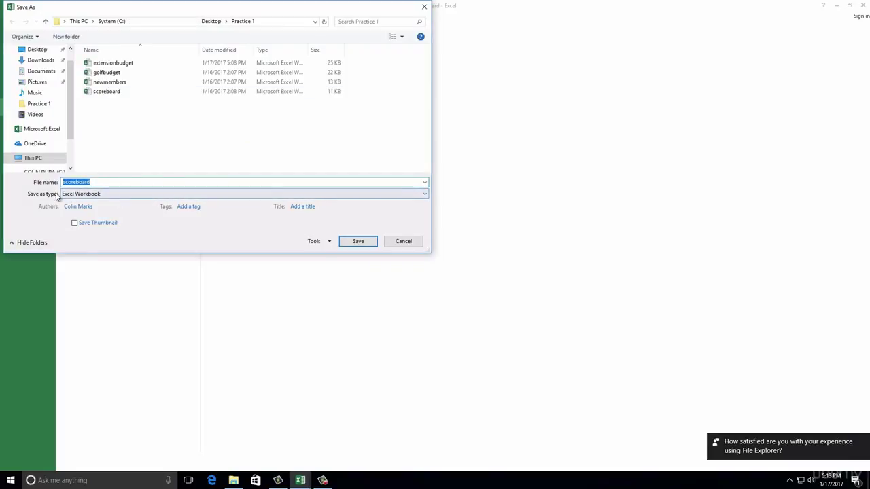
click(133, 196)
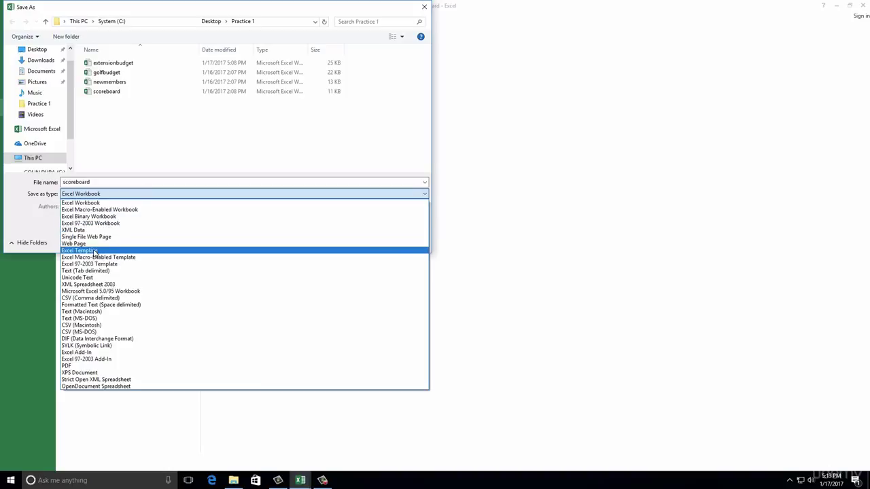
click(95, 250)
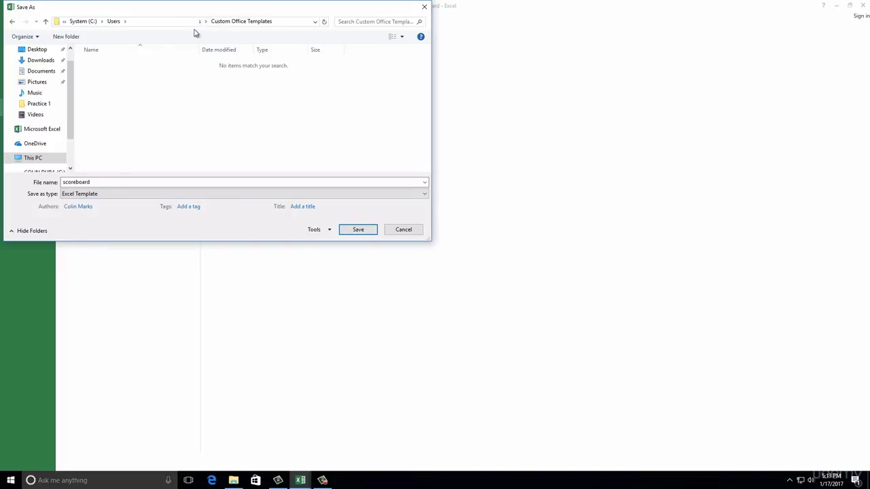
click(358, 230)
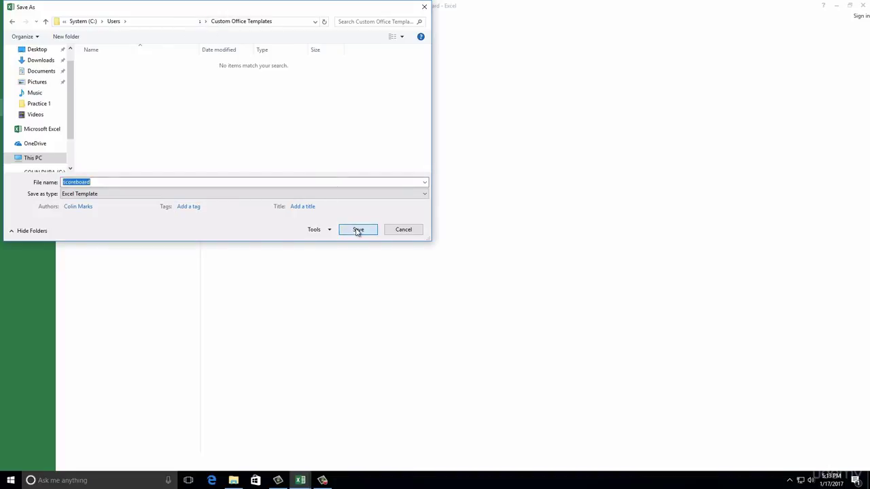